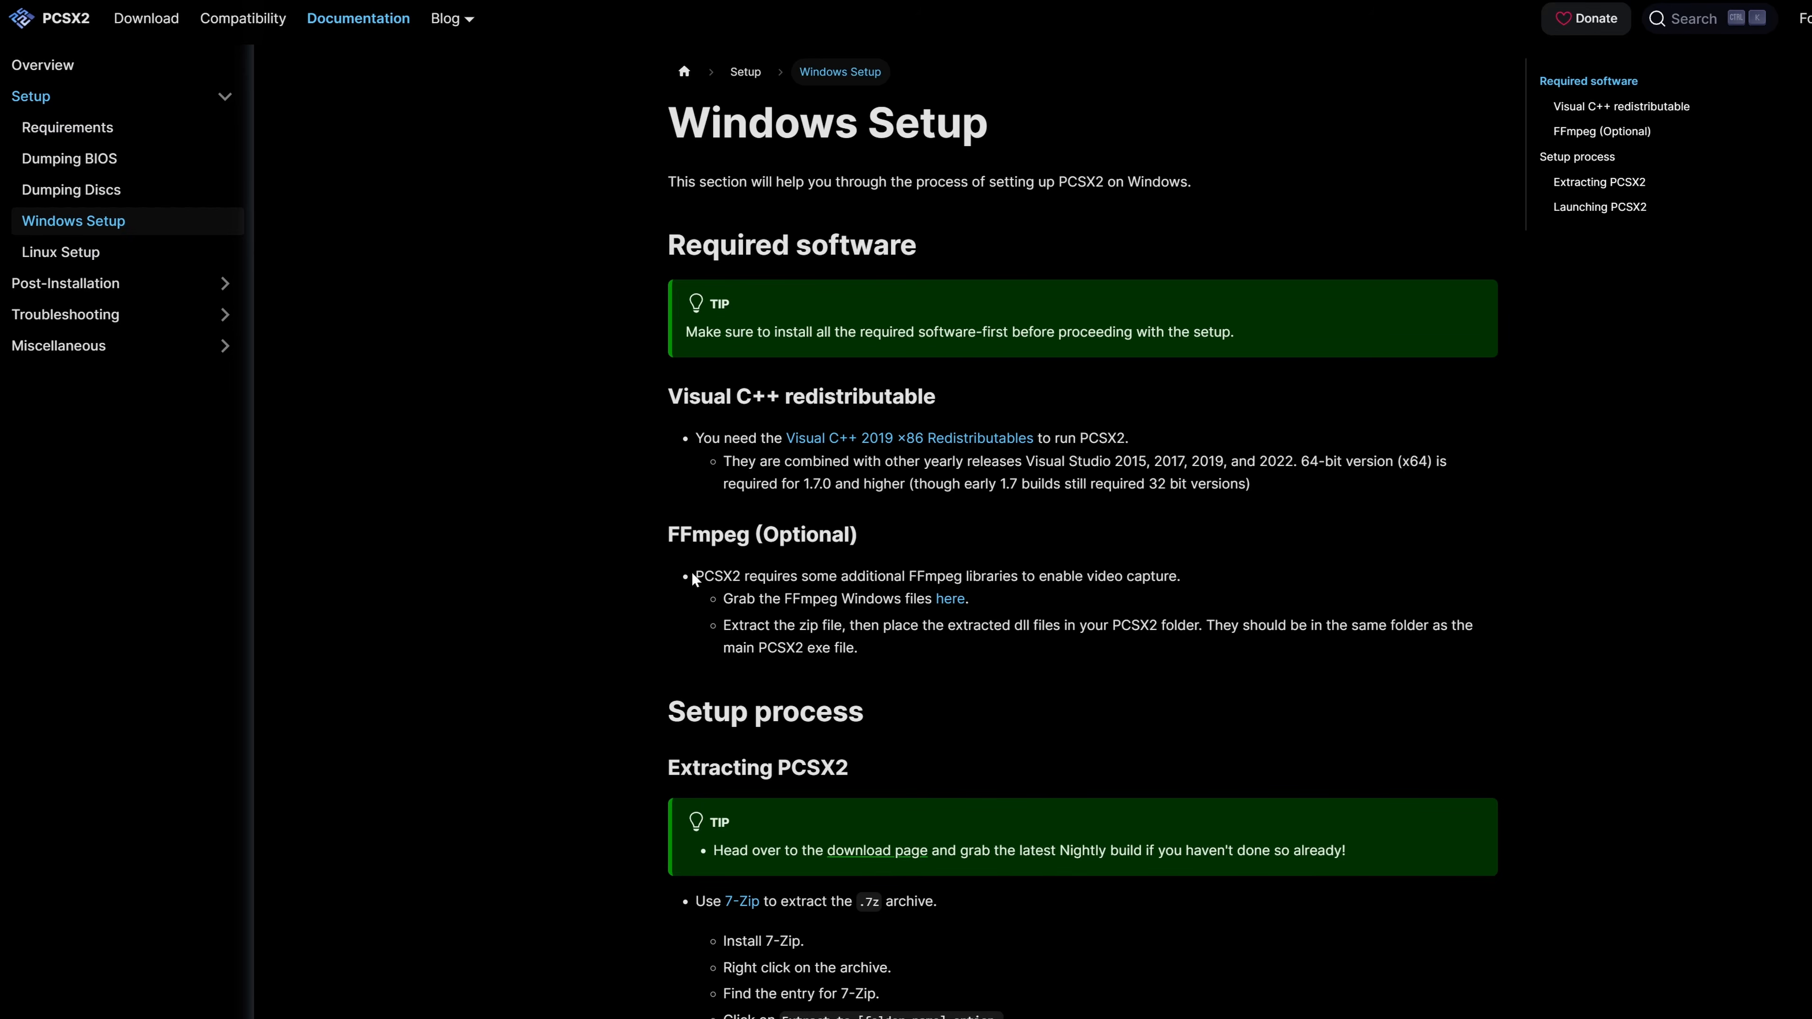
left_click_drag(693, 577, 892, 655)
left_click(892, 655)
- Download the latest nightly Windows build of PCSX2, v2.1.61, from the website's download page and save the 7z archive
left_click(107, 0)
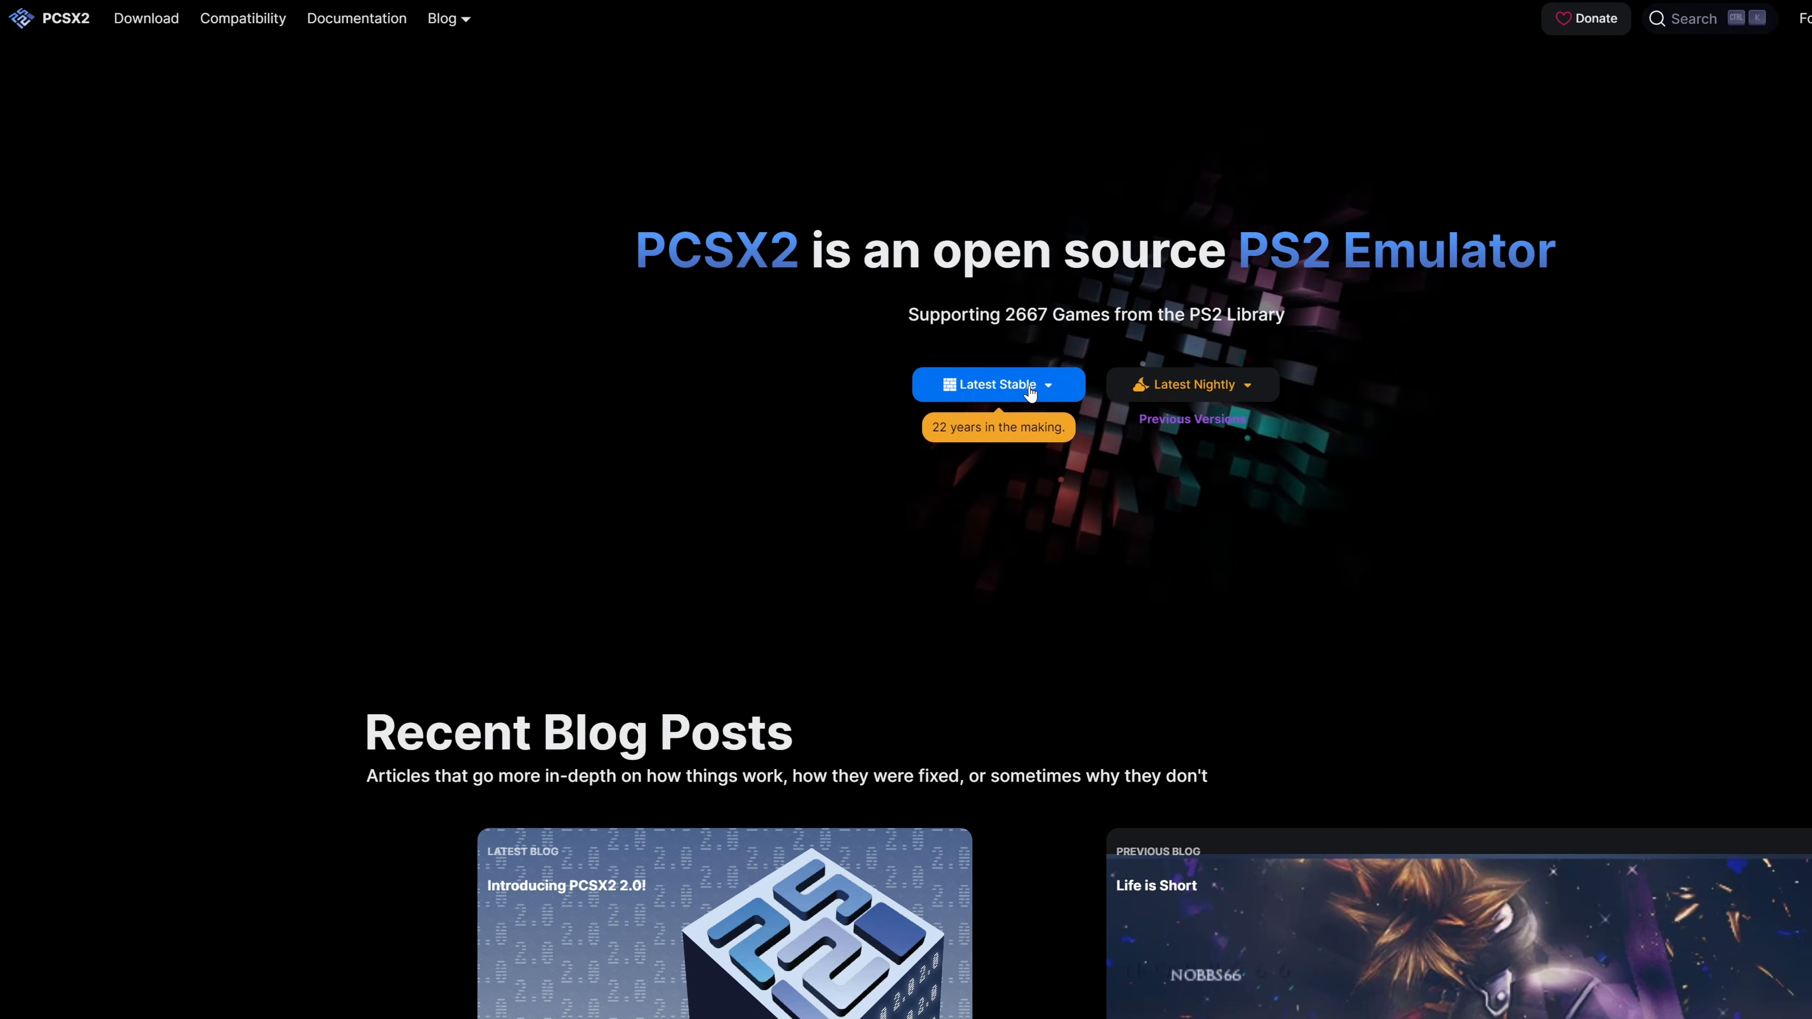
left_click(146, 20)
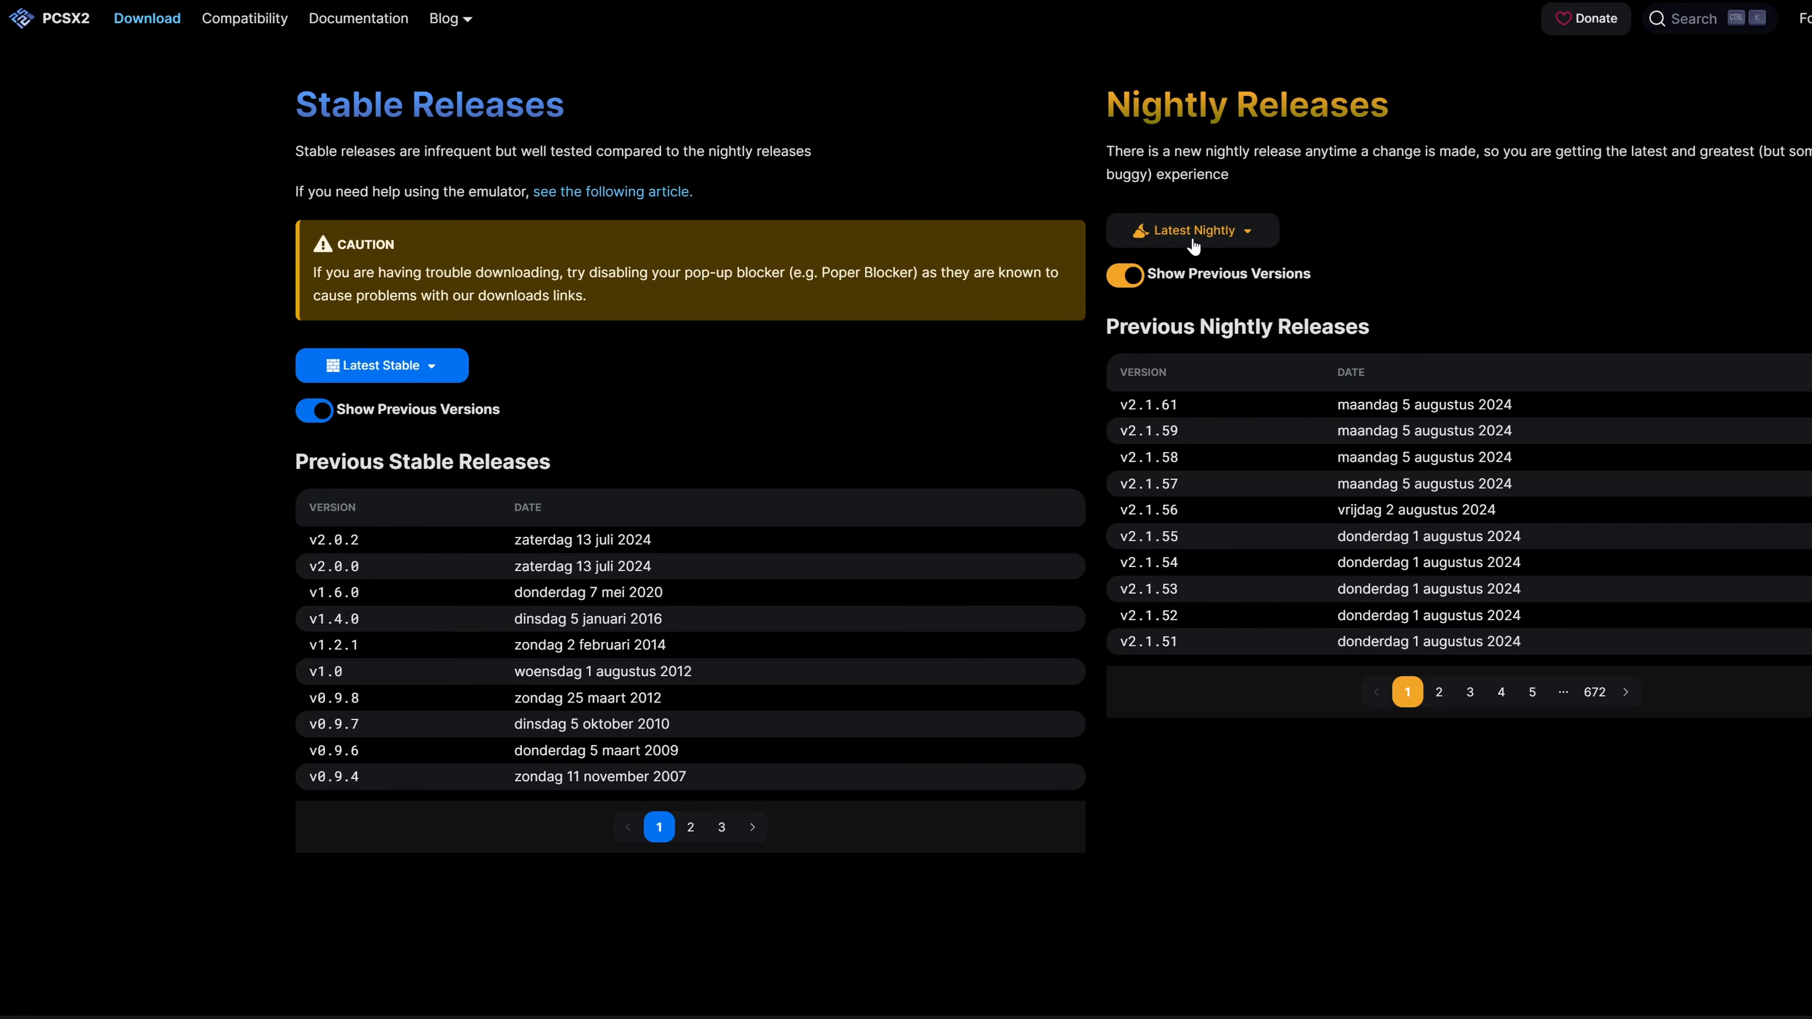
left_click(1217, 241)
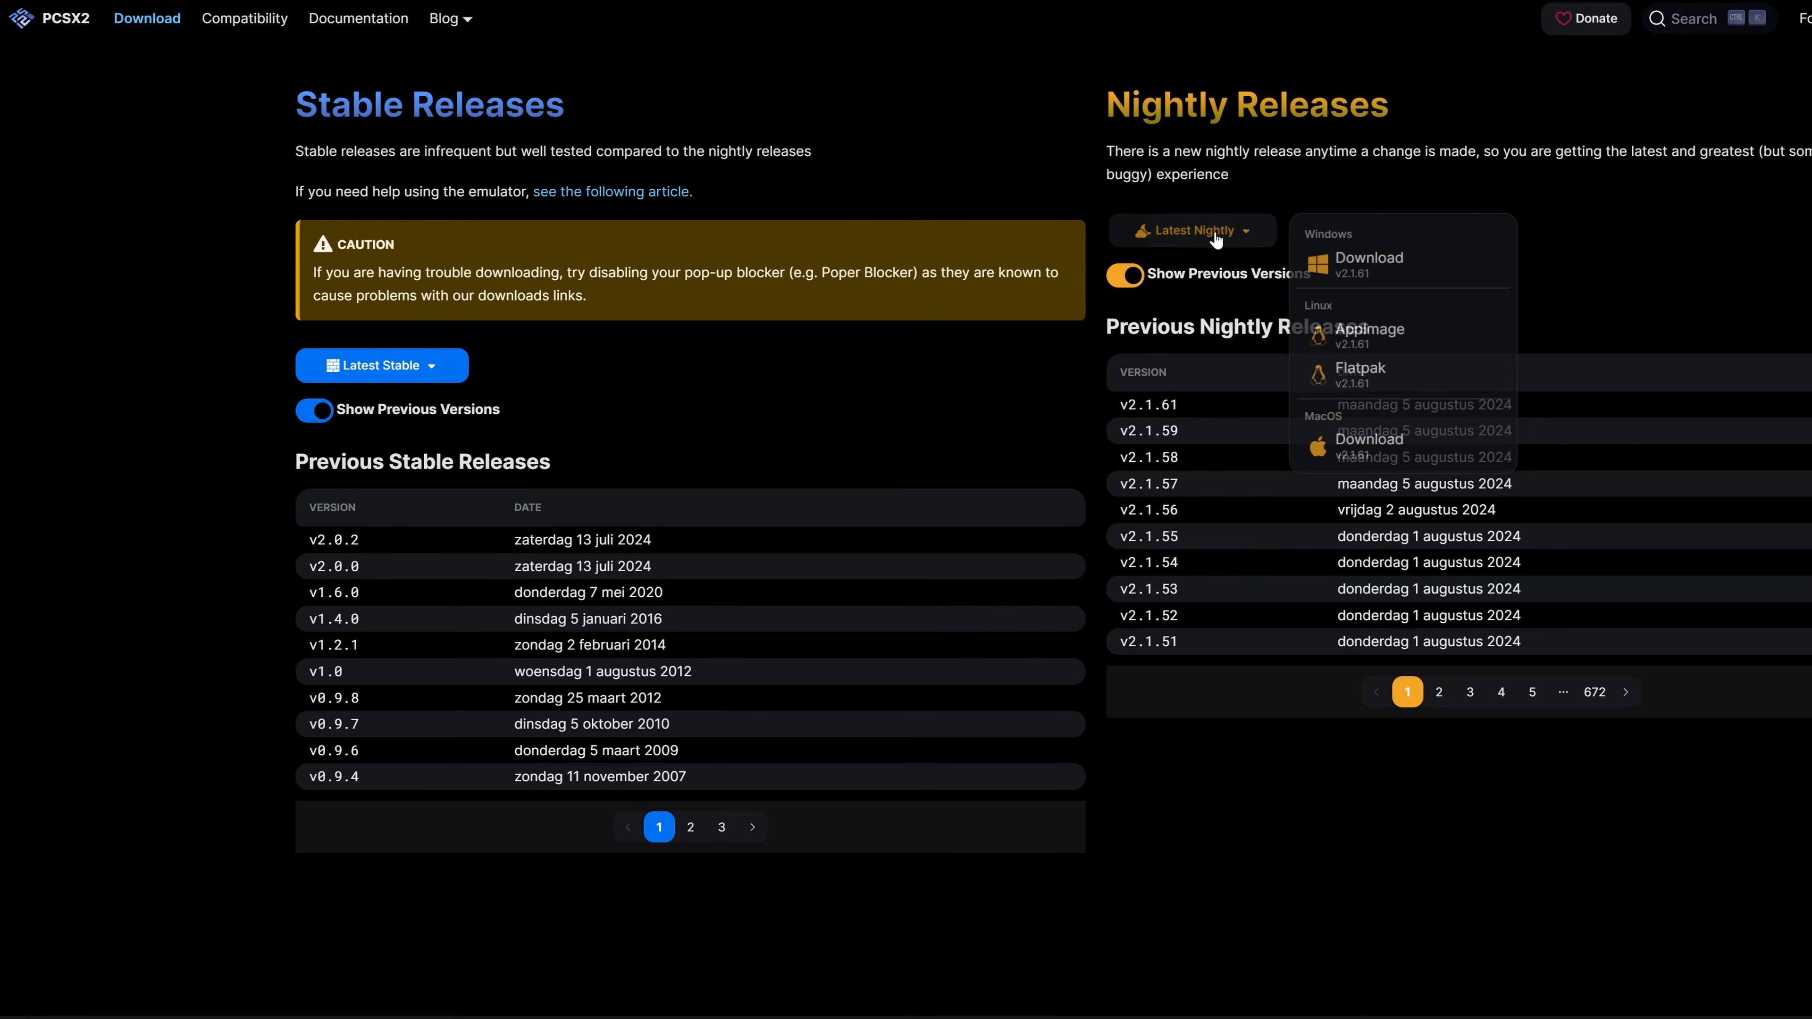
left_click(1377, 265)
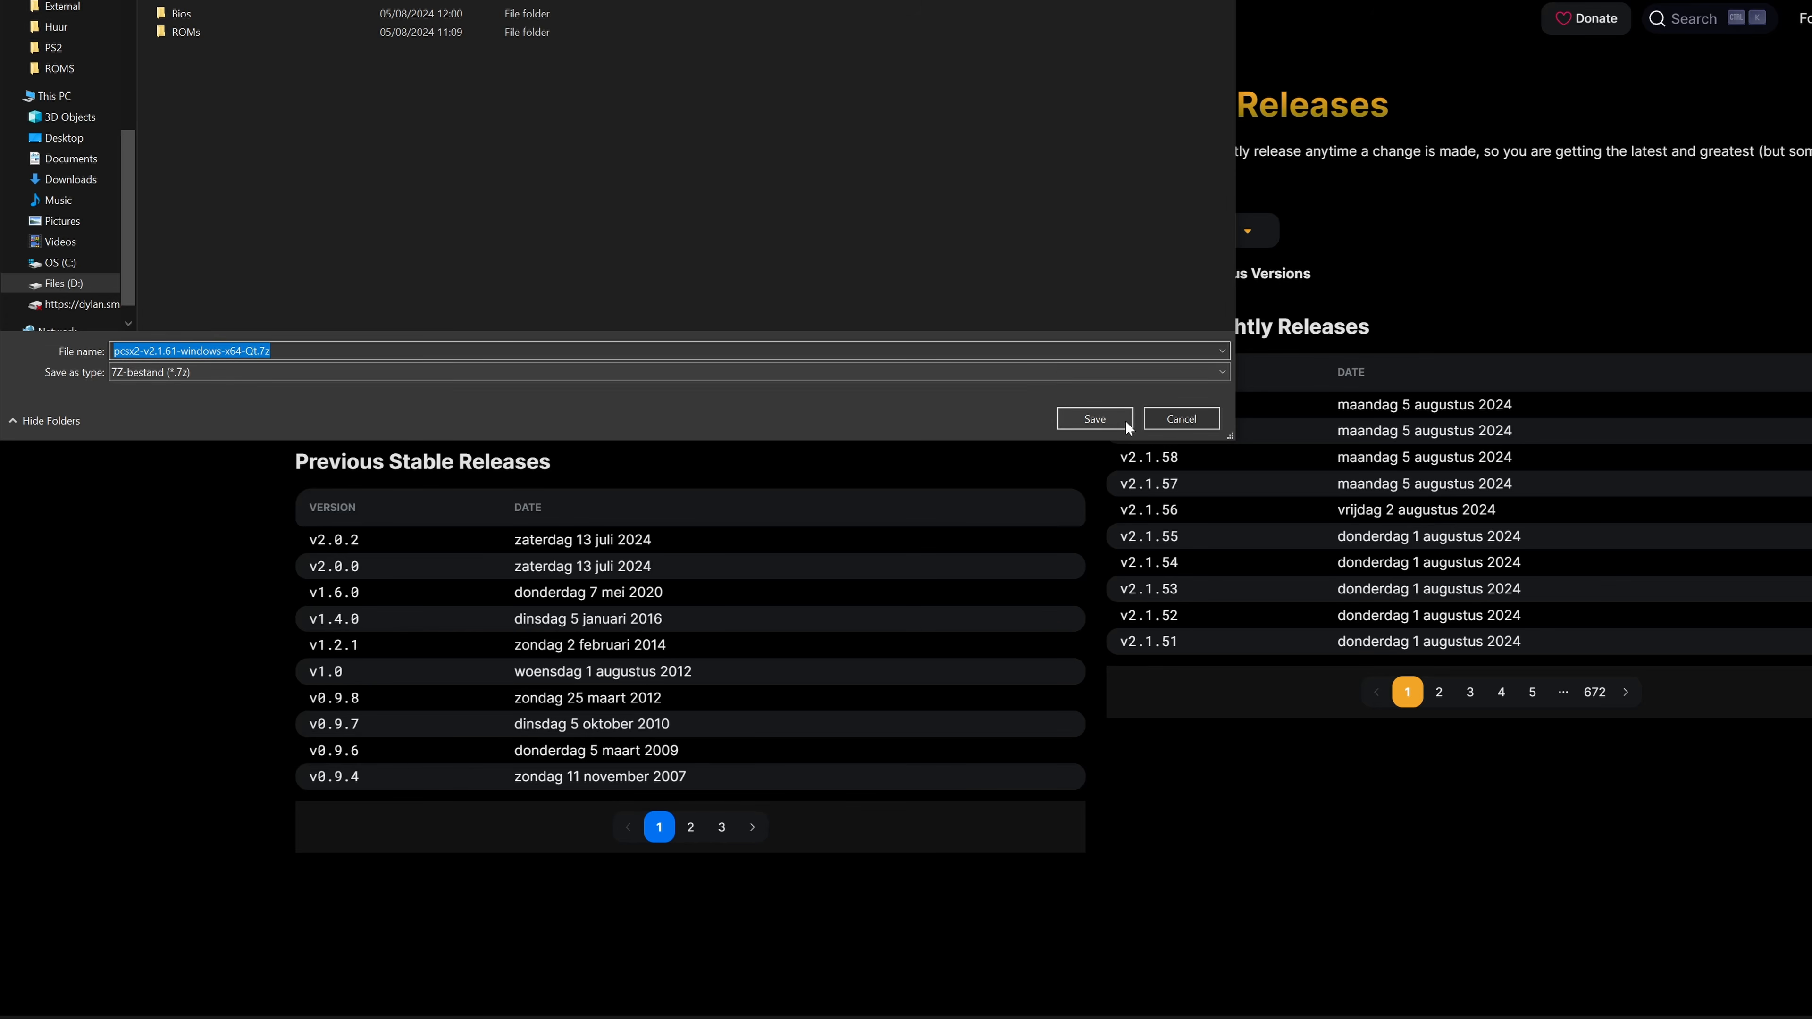
left_click(1110, 420)
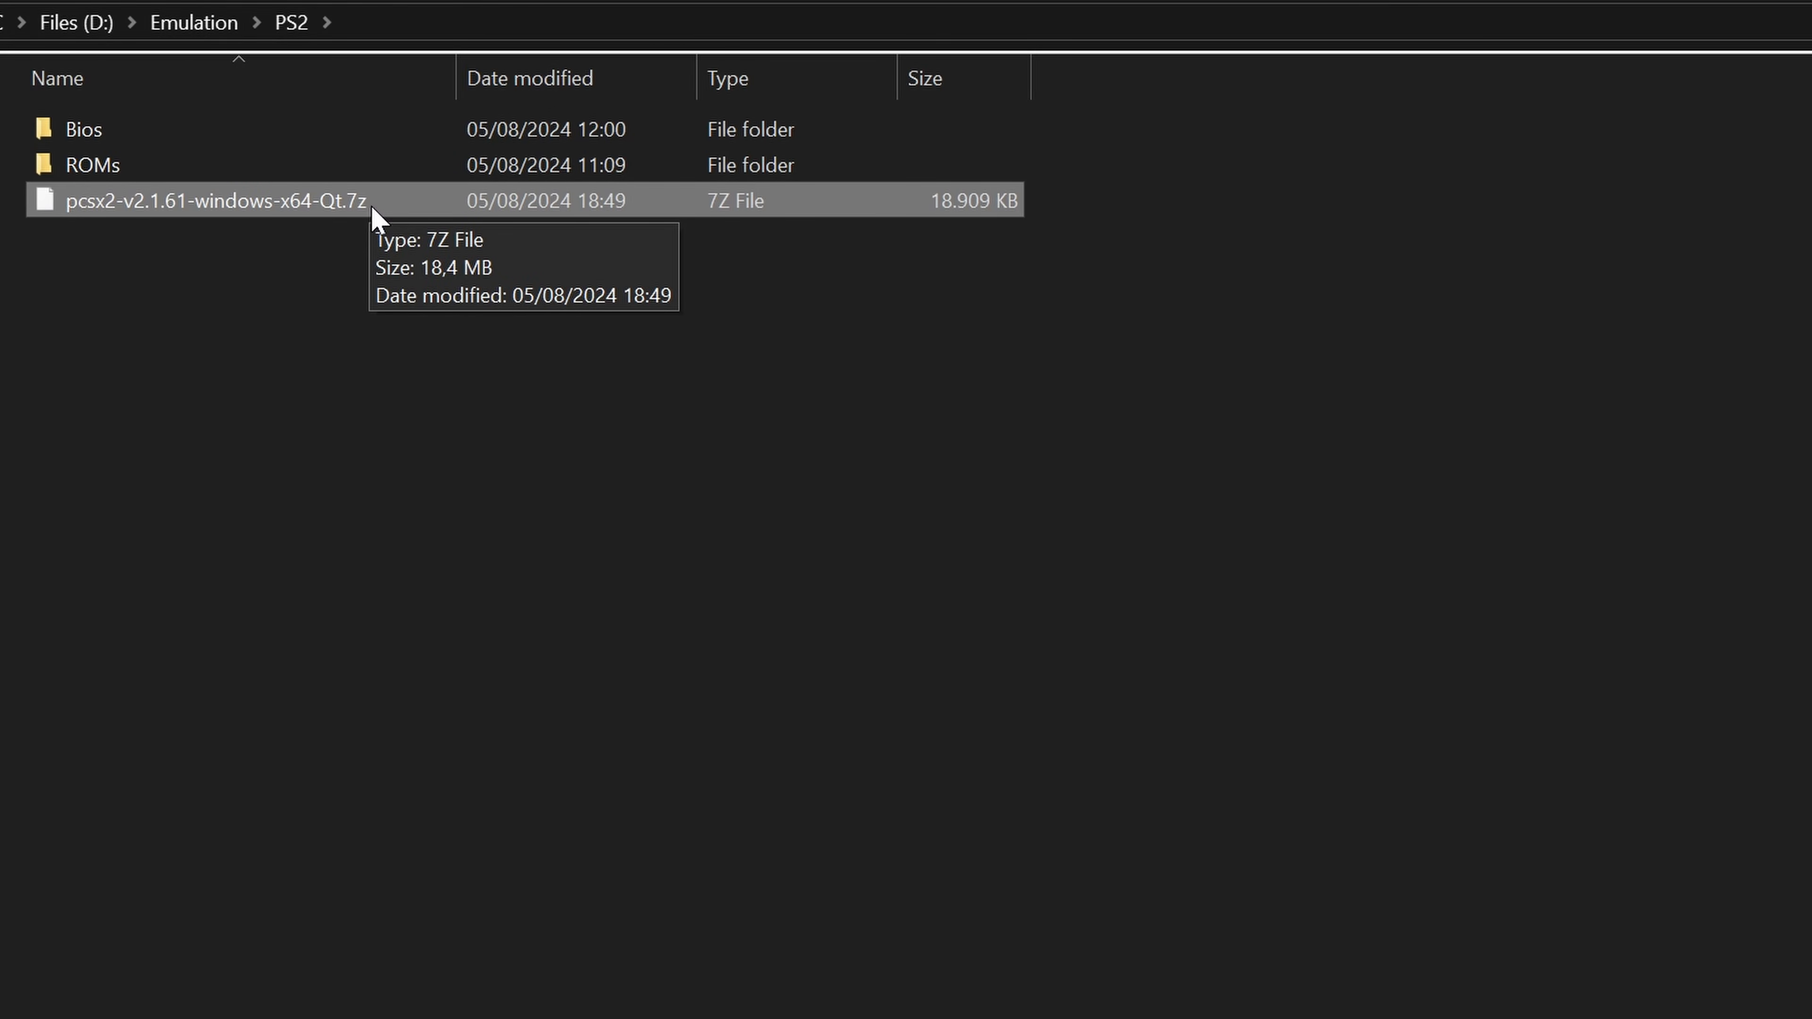
- Extract pcsx2-v2.1.61-windows-x64-Qt.7z with 7-Zip into a folder named after the archive
right_click(311, 202)
mouse_move(407, 371)
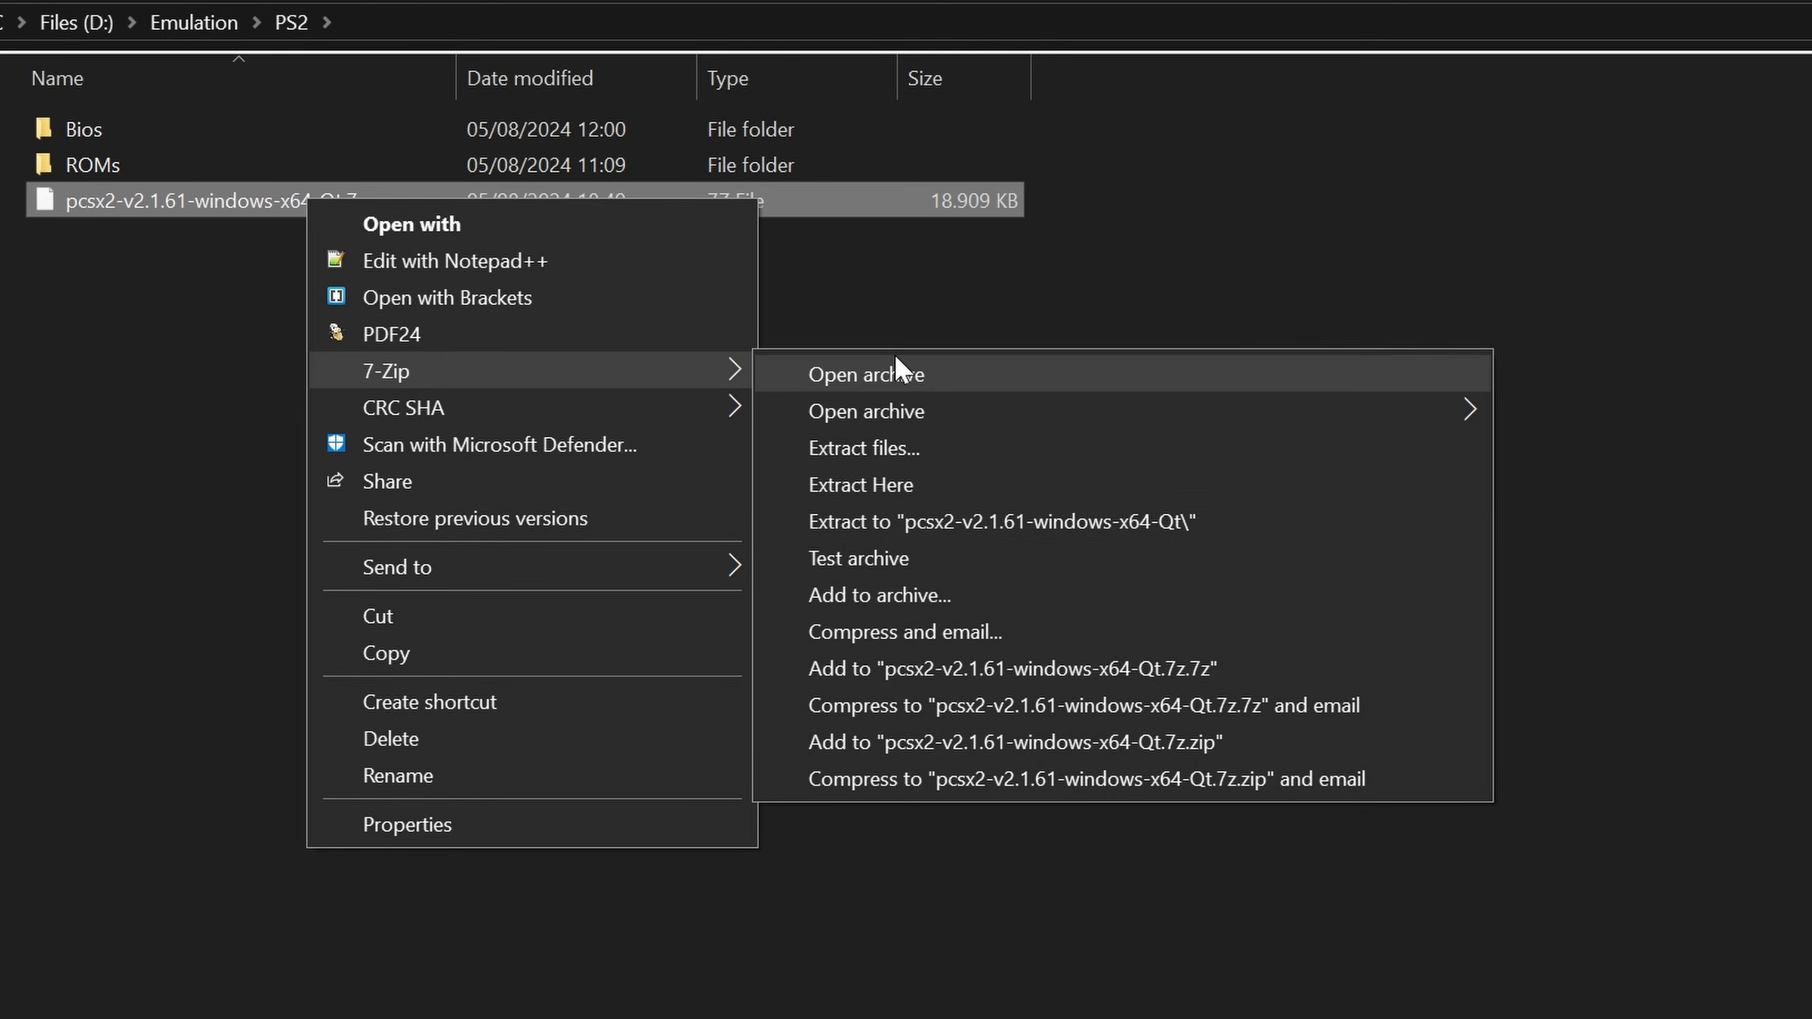
left_click(867, 527)
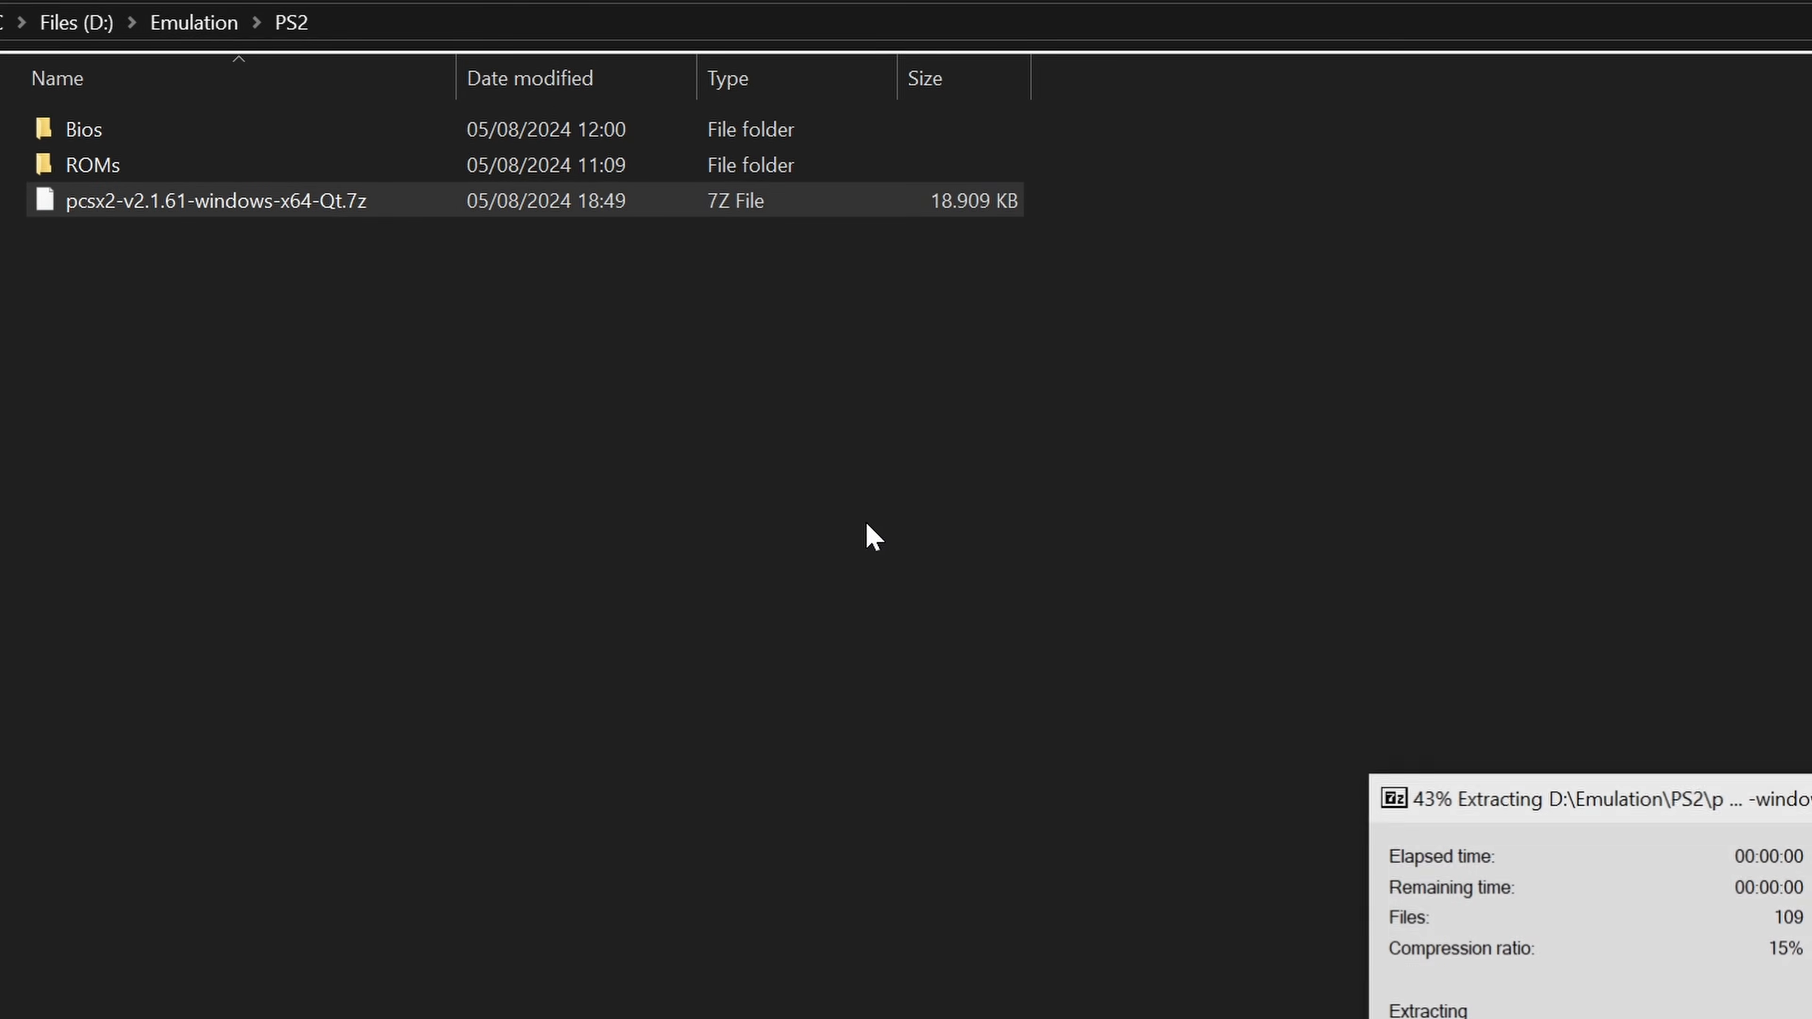
- Launch pcsx2-qt.exe from the extracted folder and accept the setup wizard's default language, theme and automatic updates
left_click(215, 178)
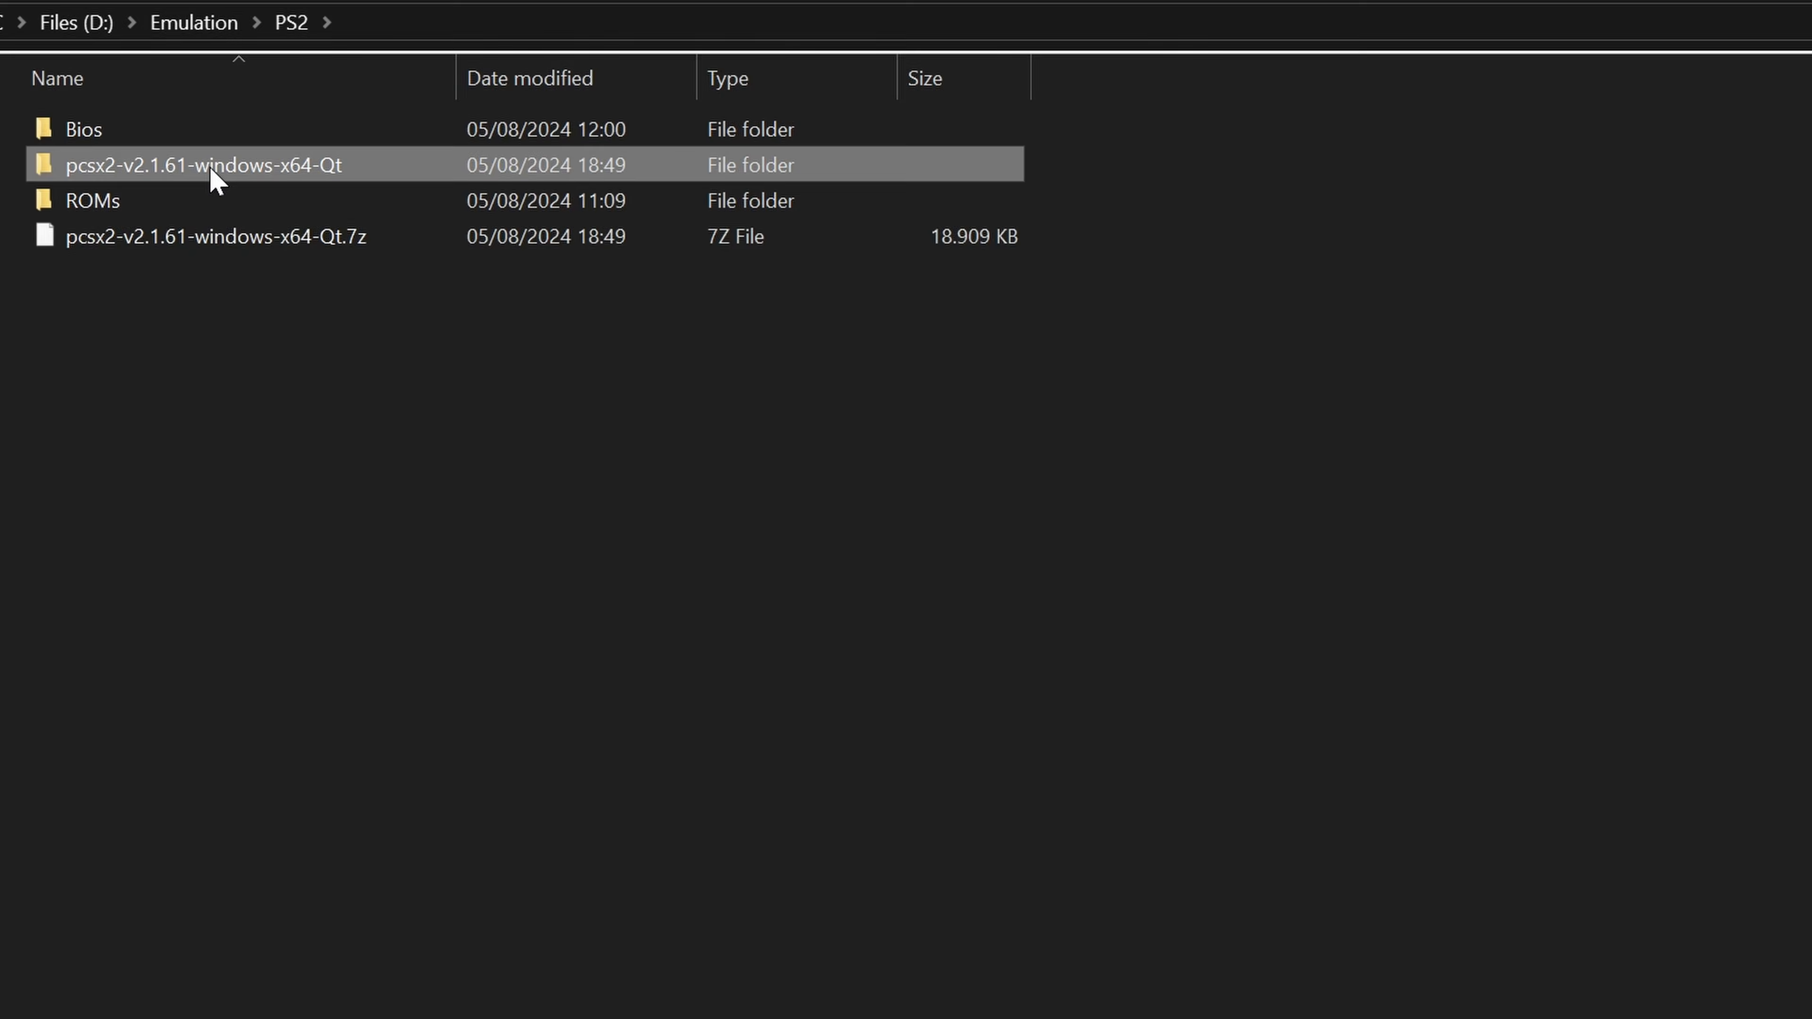
double_click(213, 171)
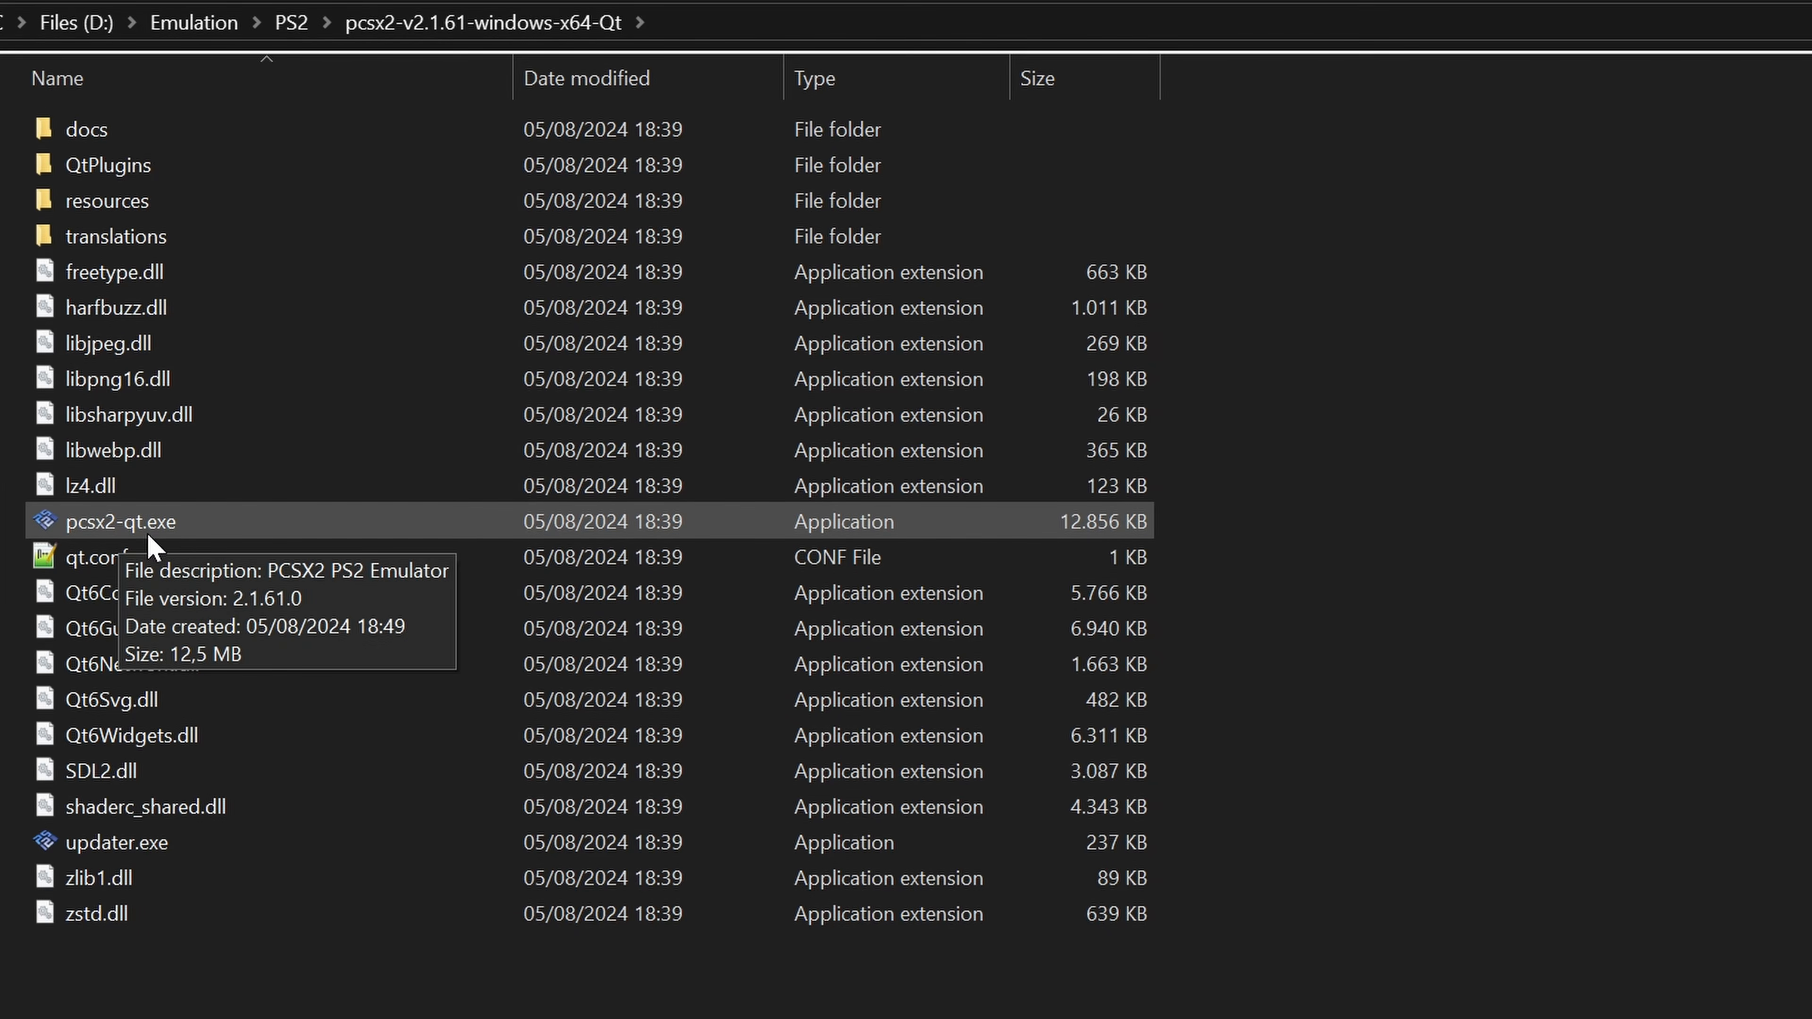
double_click(178, 532)
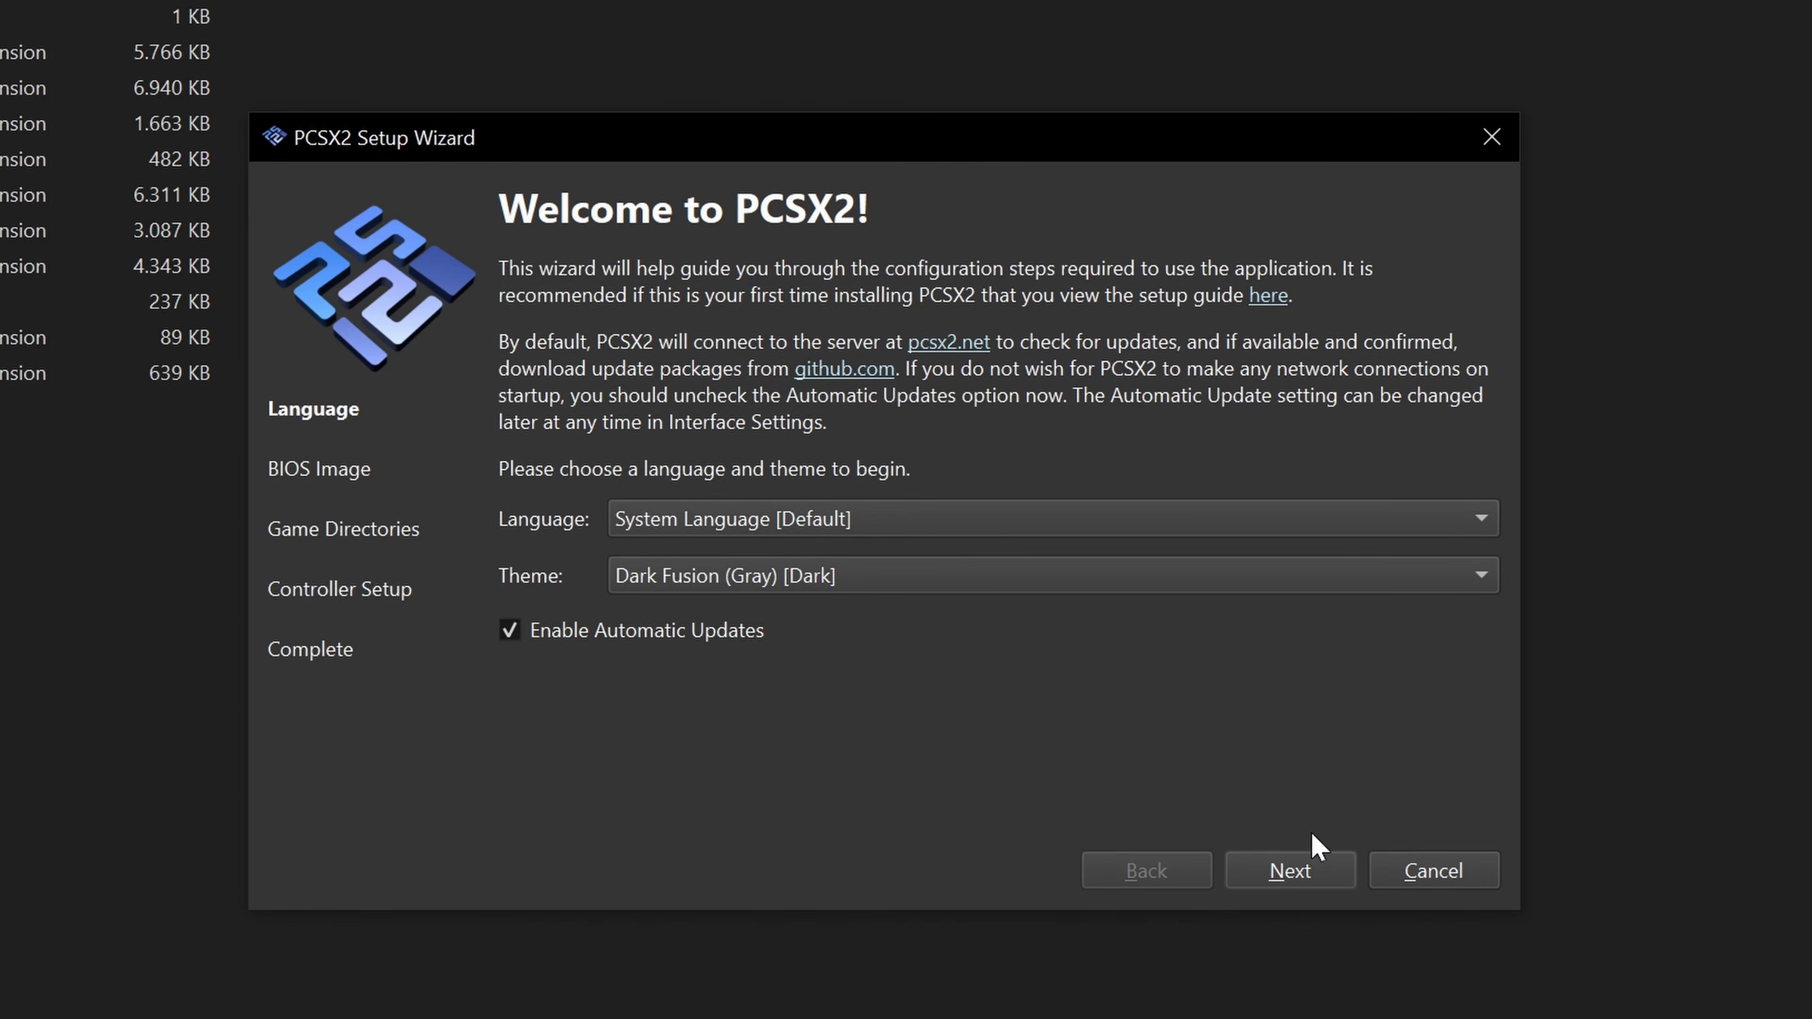
left_click(1310, 870)
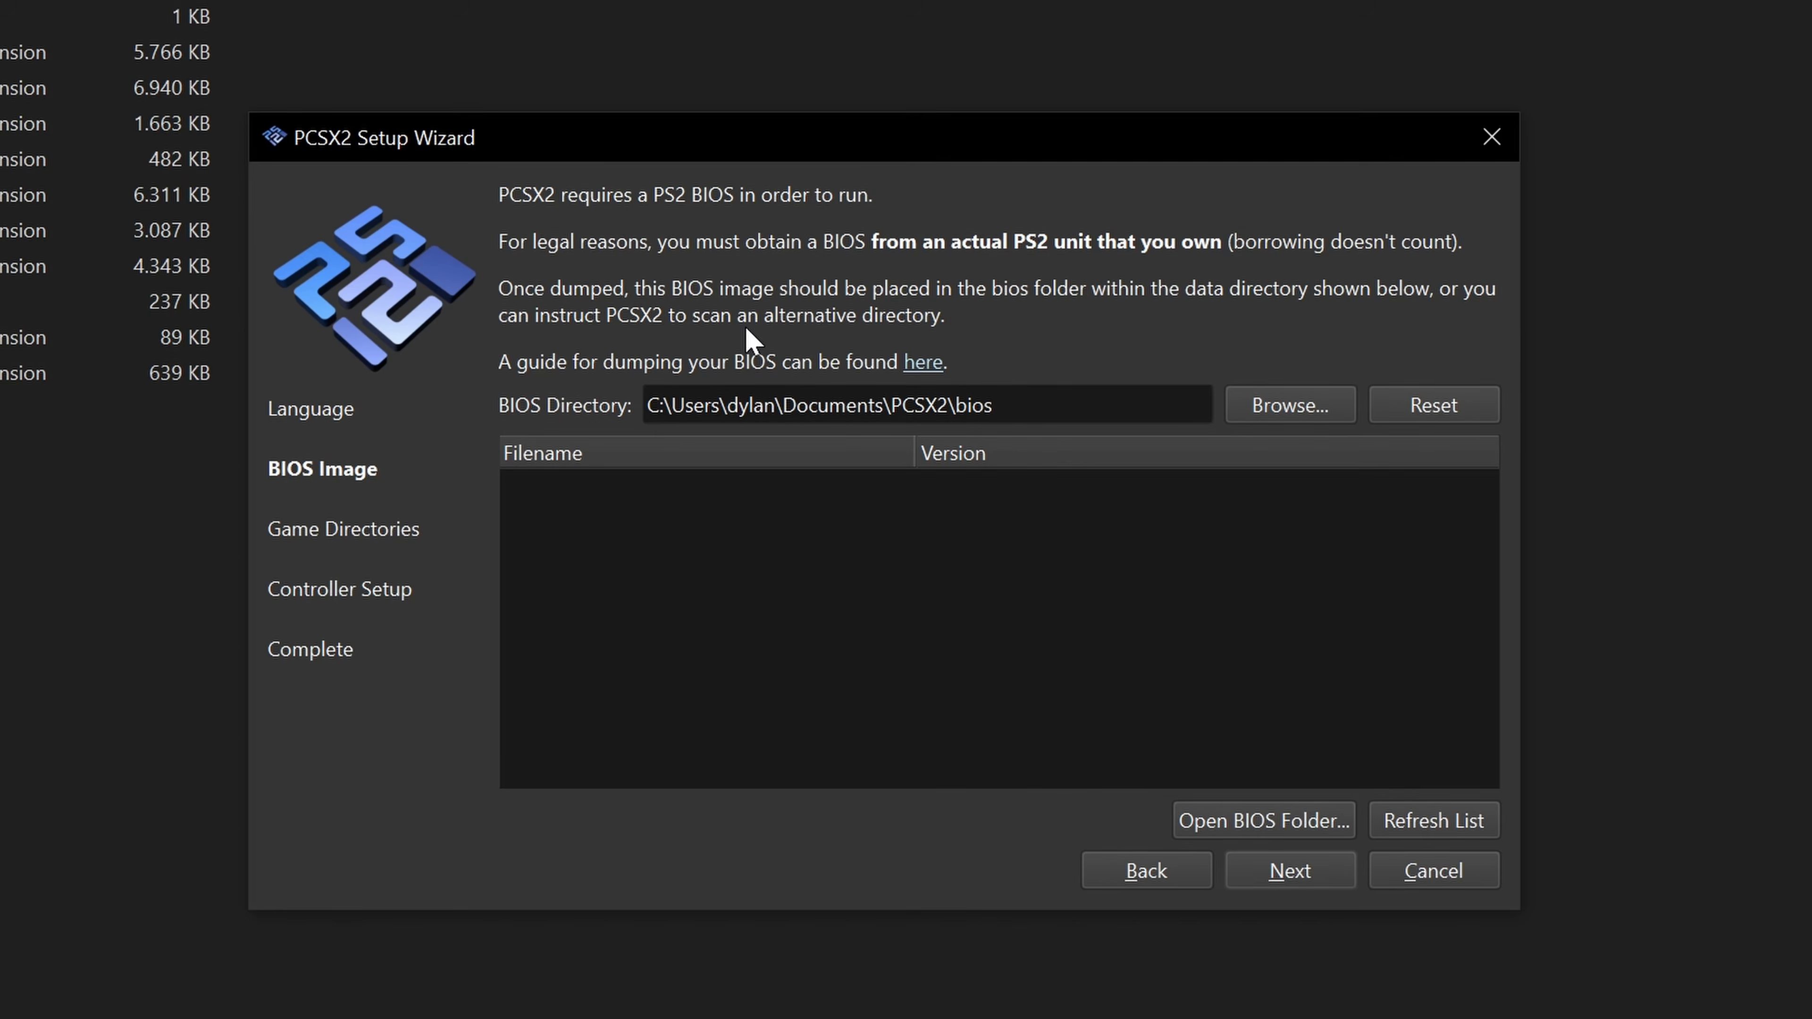
- Set the BIOS directory to D:\Emulation\PS2\Bios and choose PS2 Bios.bin as the BIOS image
left_click(1282, 401)
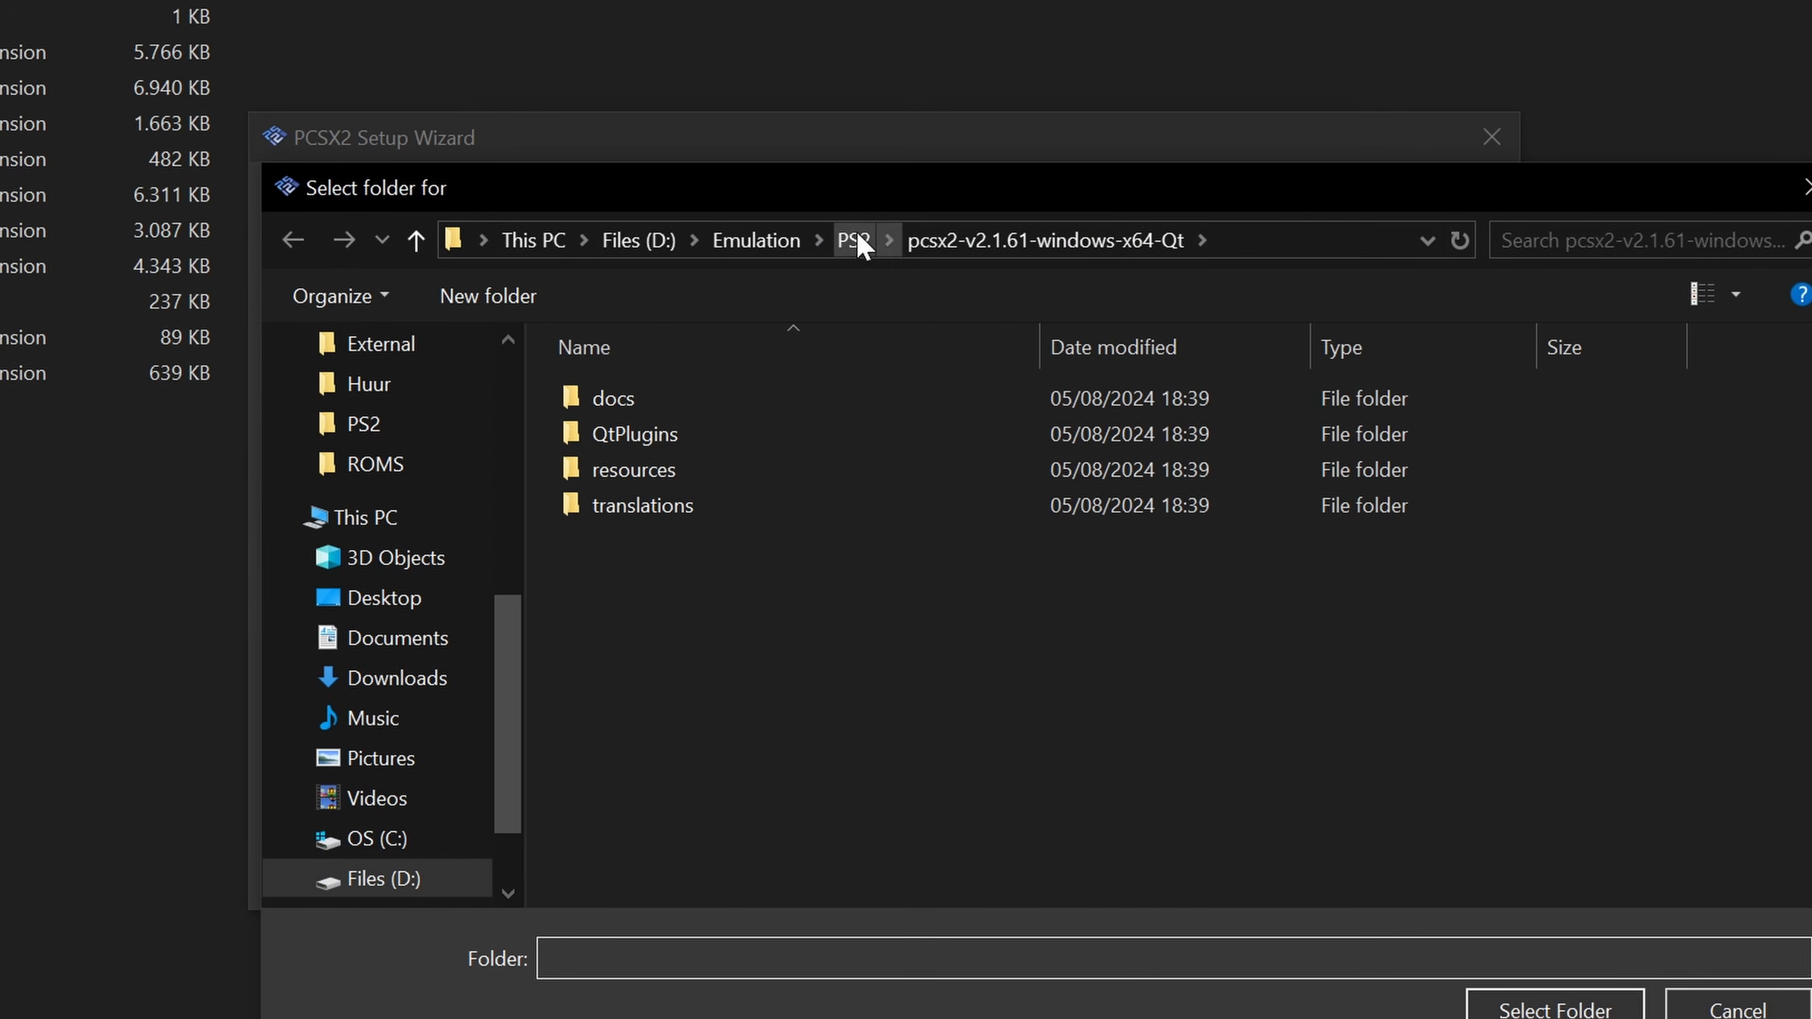
left_click(857, 241)
left_click(648, 399)
double_click(648, 400)
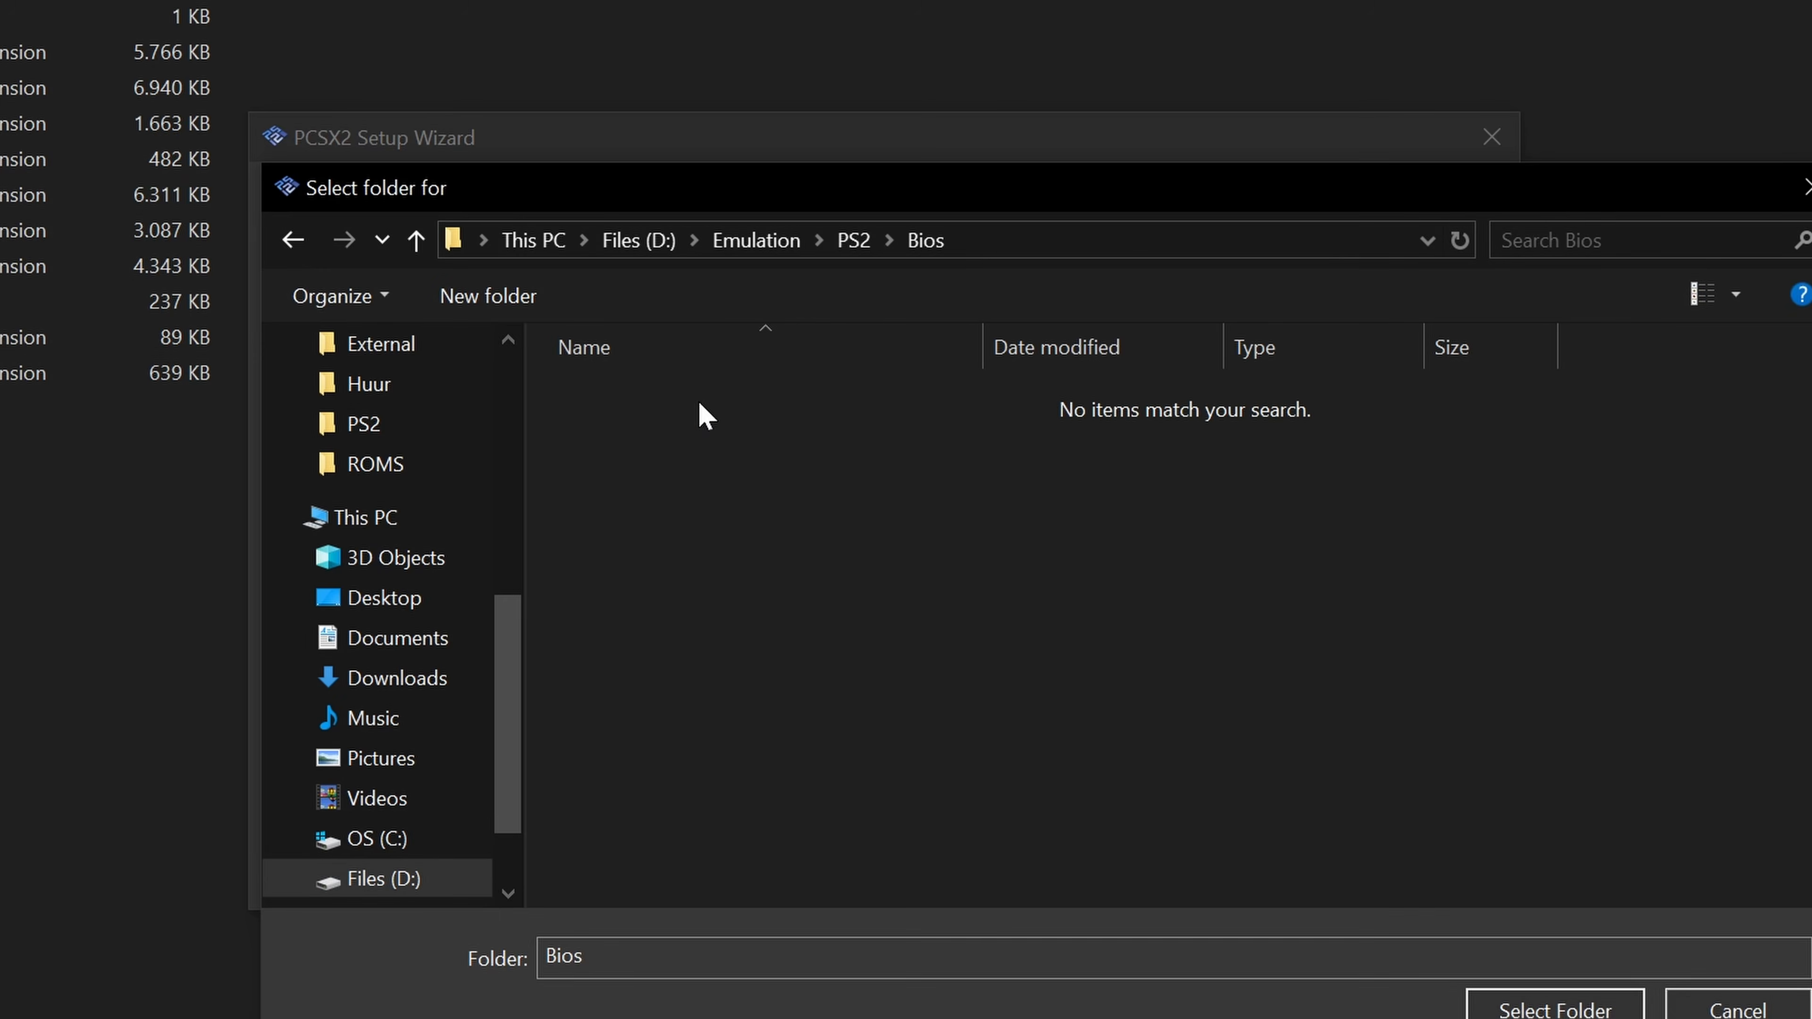
left_click(1578, 999)
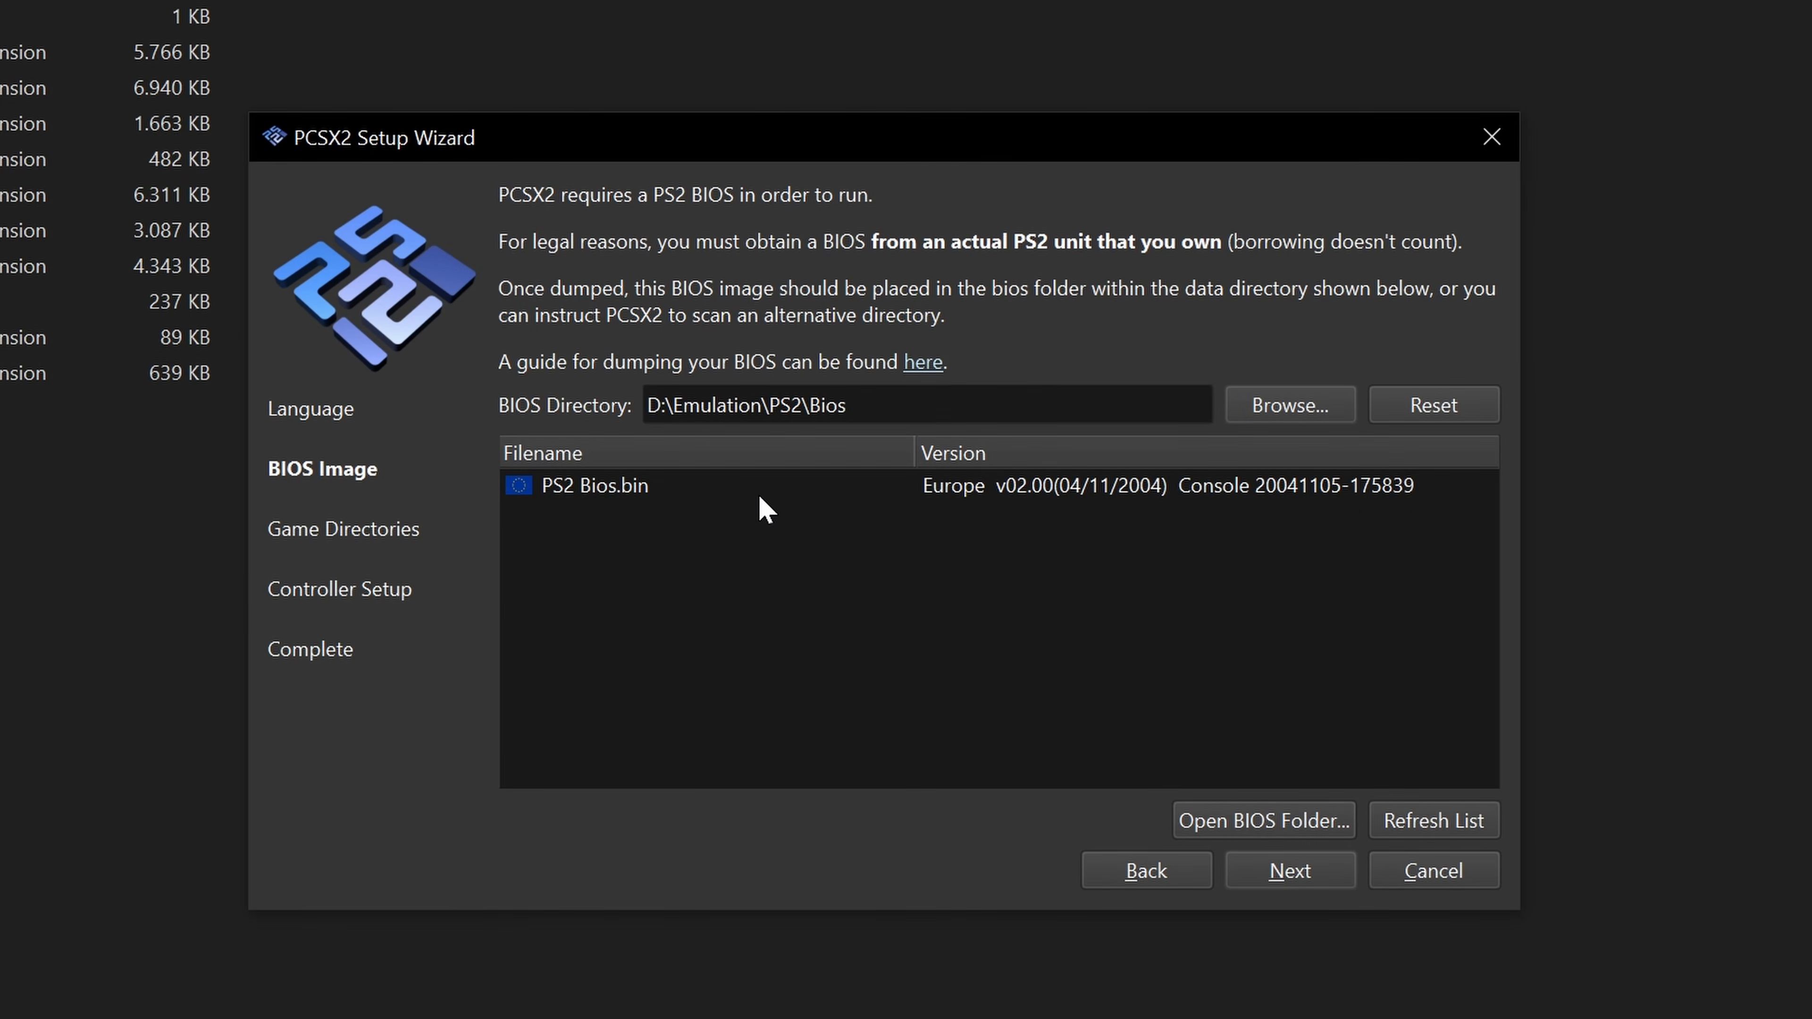
left_click(945, 491)
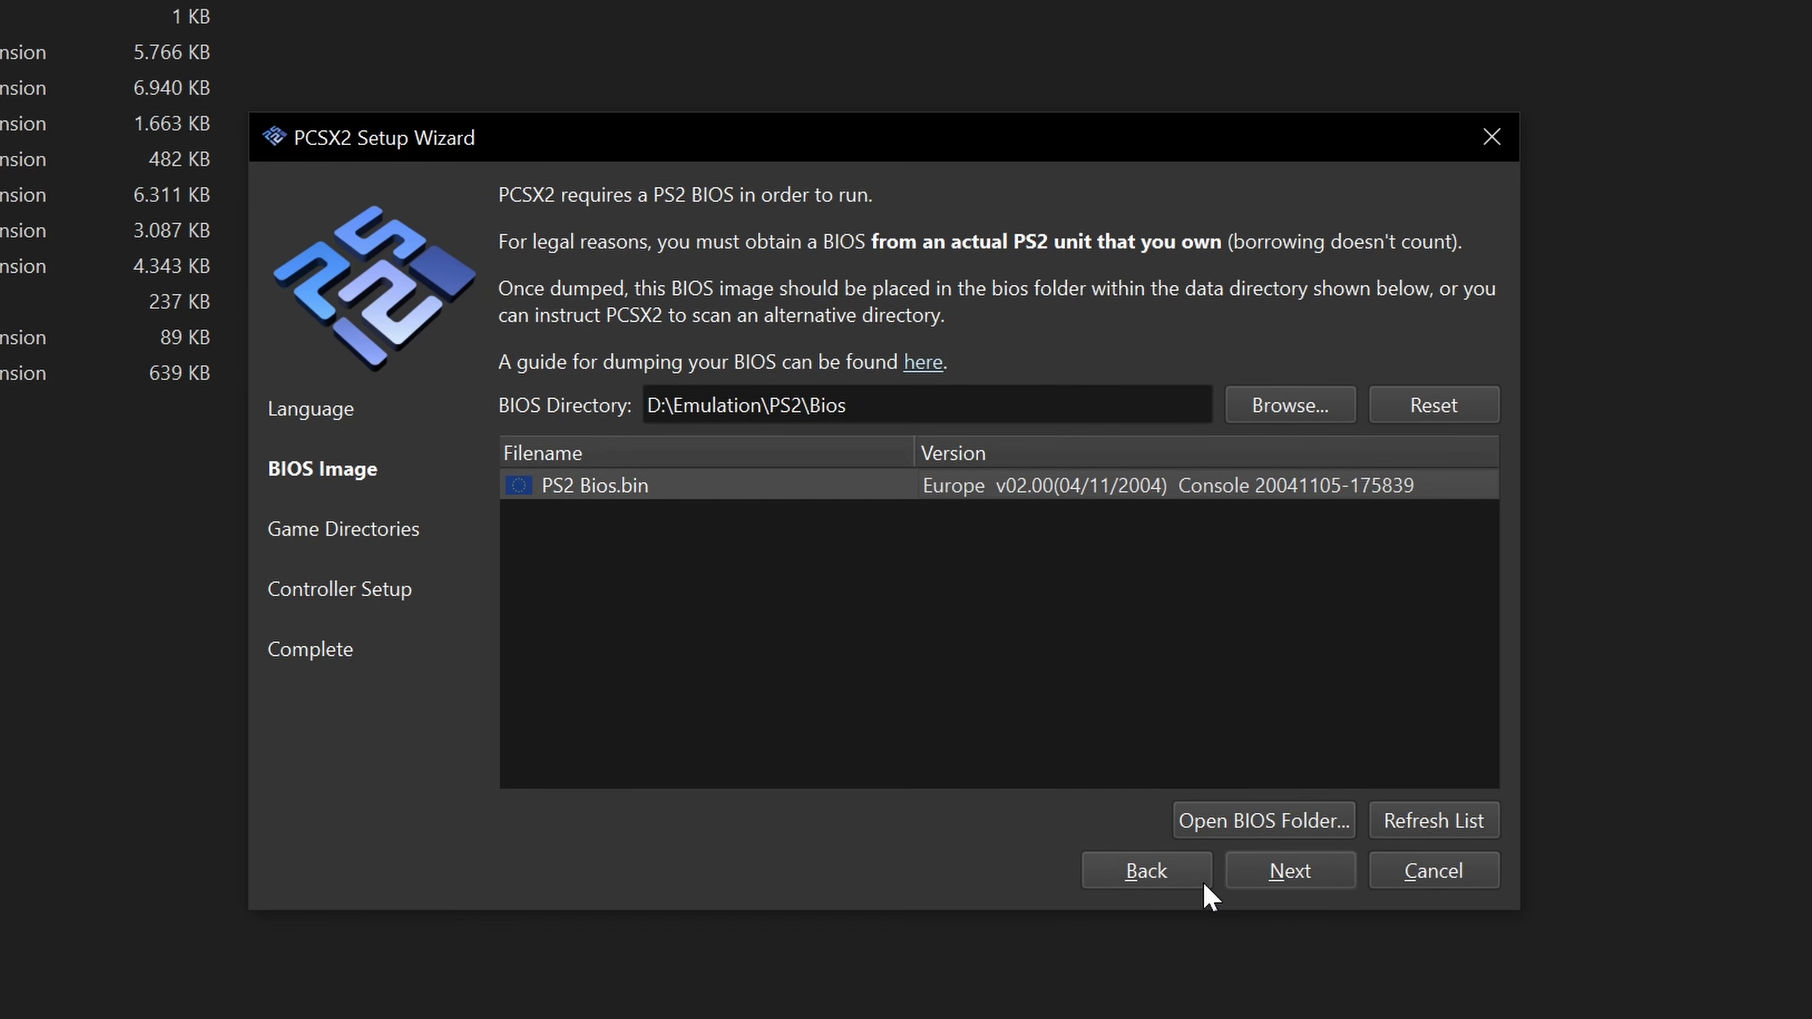
left_click(1299, 875)
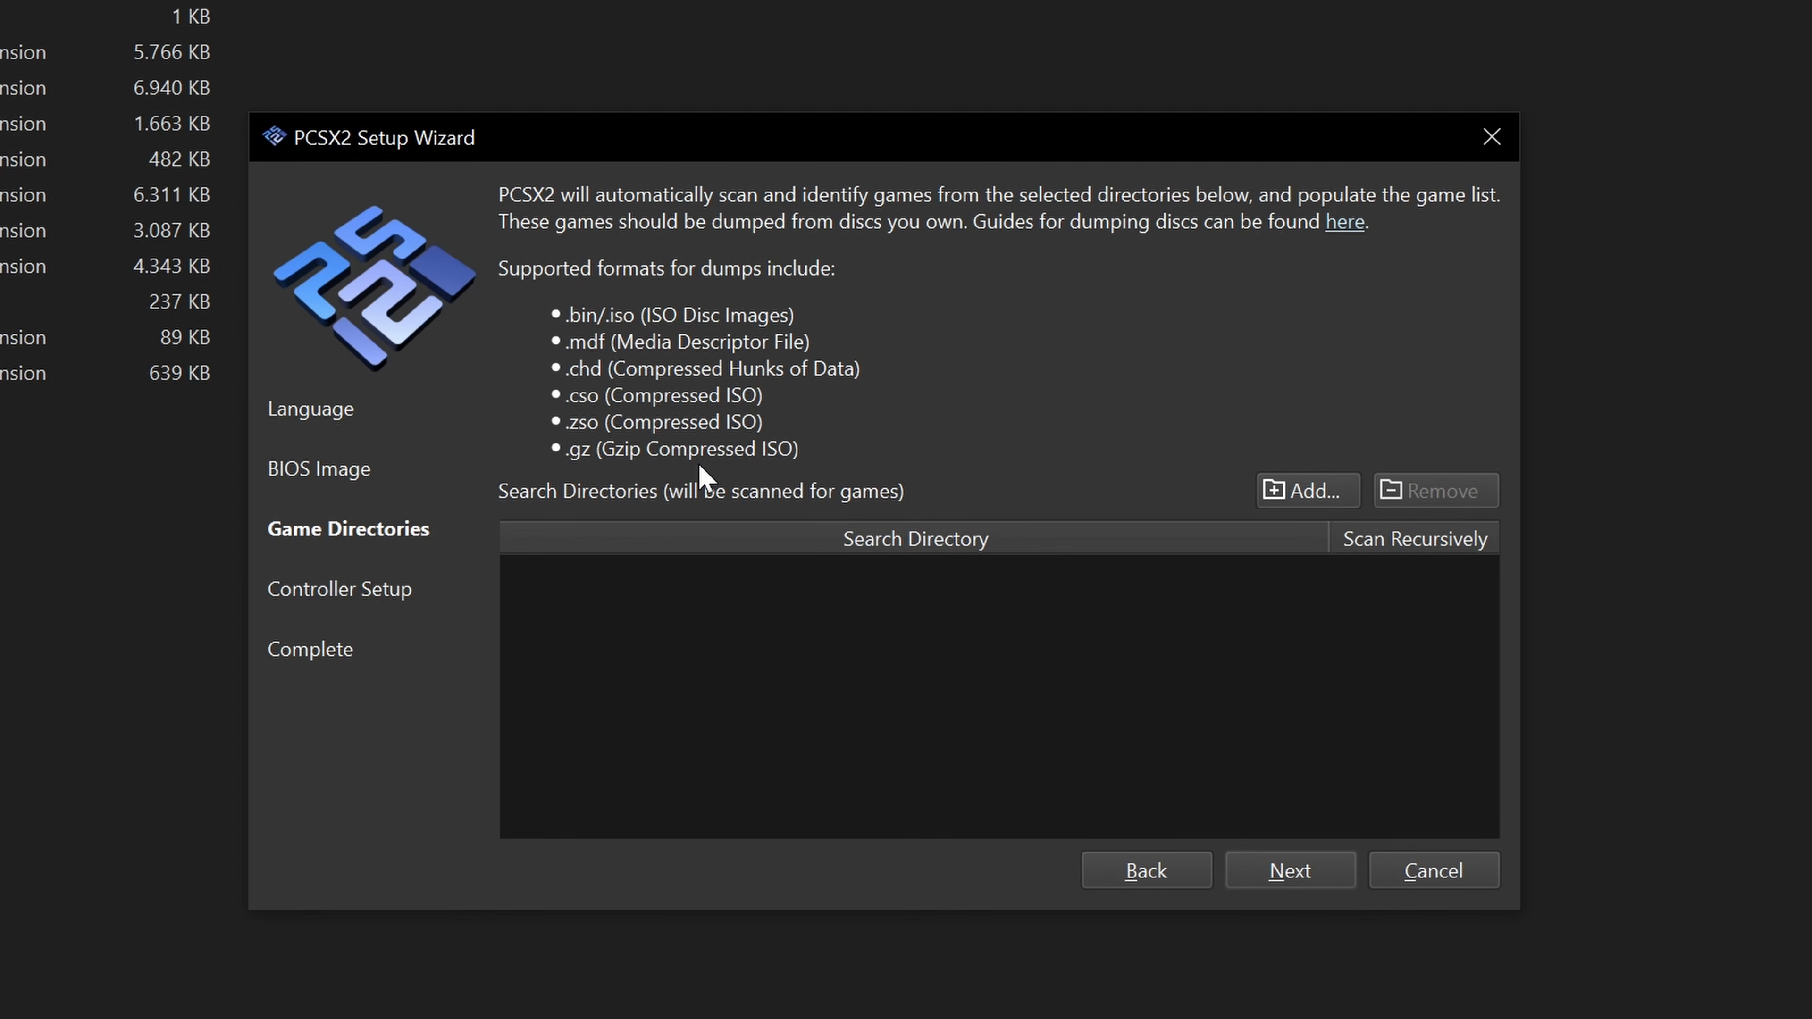
- Add D:\Emulation\PS2\ROMs as a game search directory with recursive scanning
left_click(1327, 491)
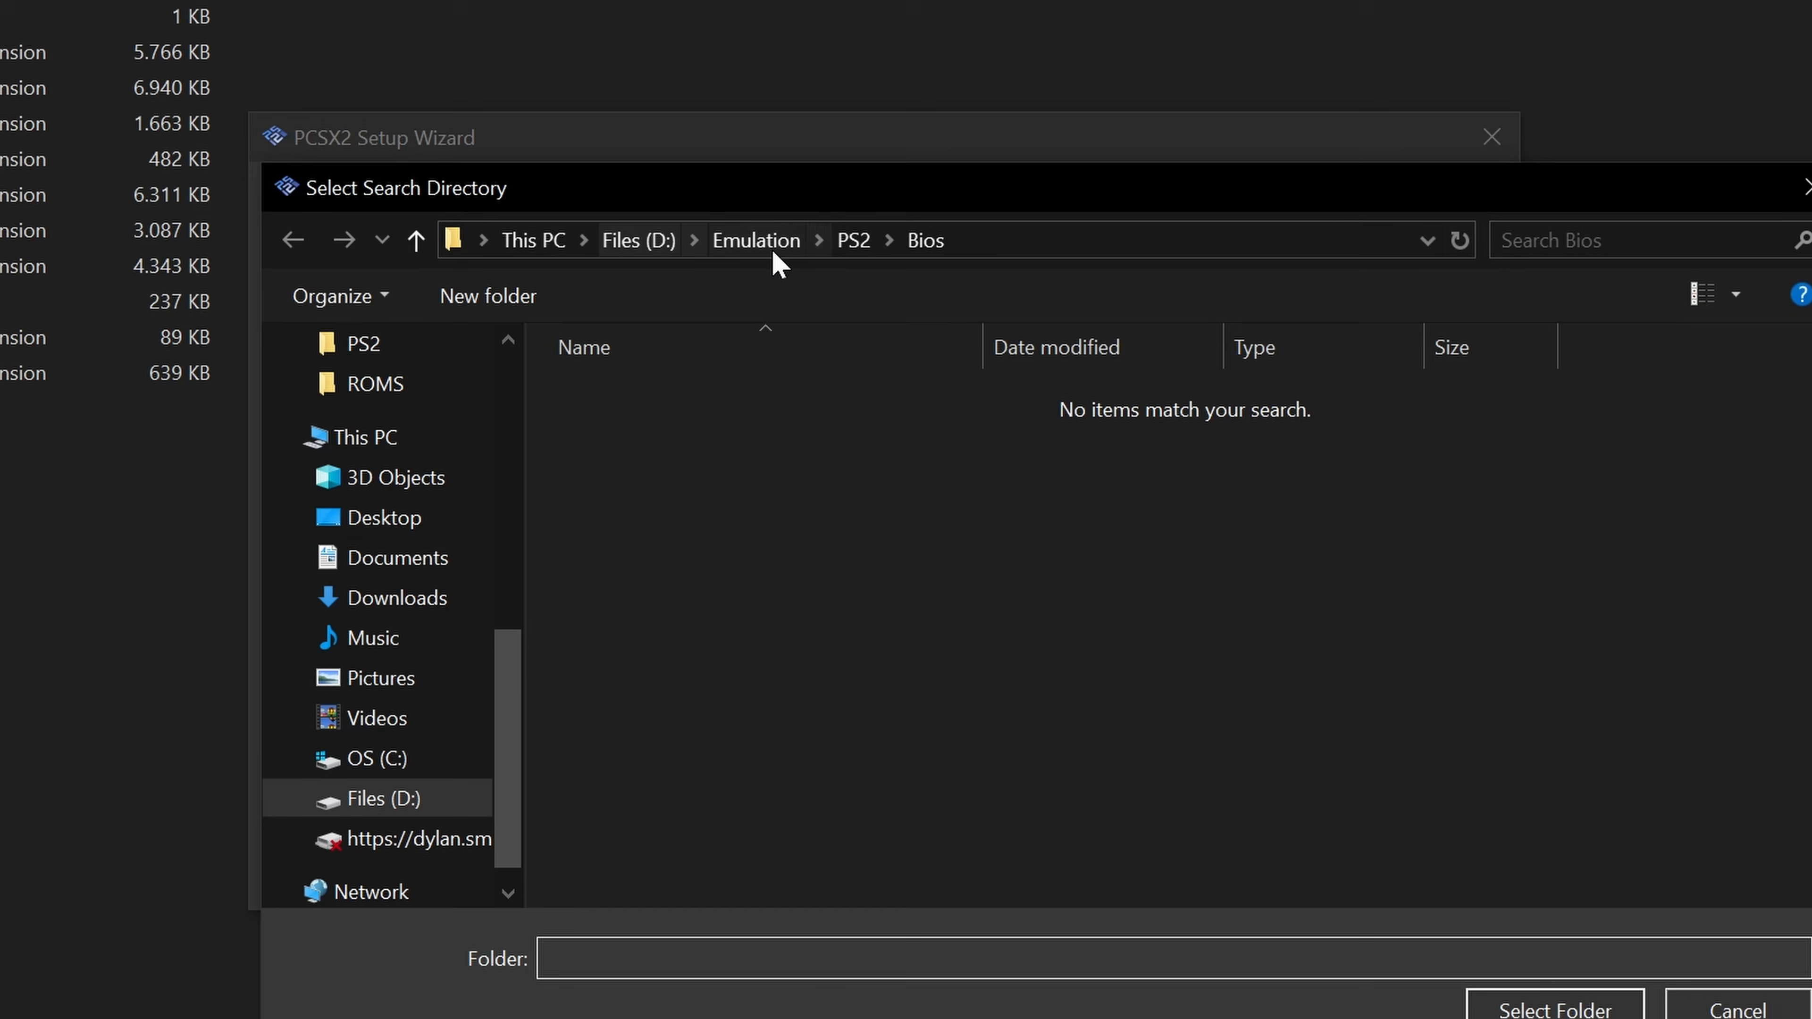
left_click(856, 246)
double_click(639, 480)
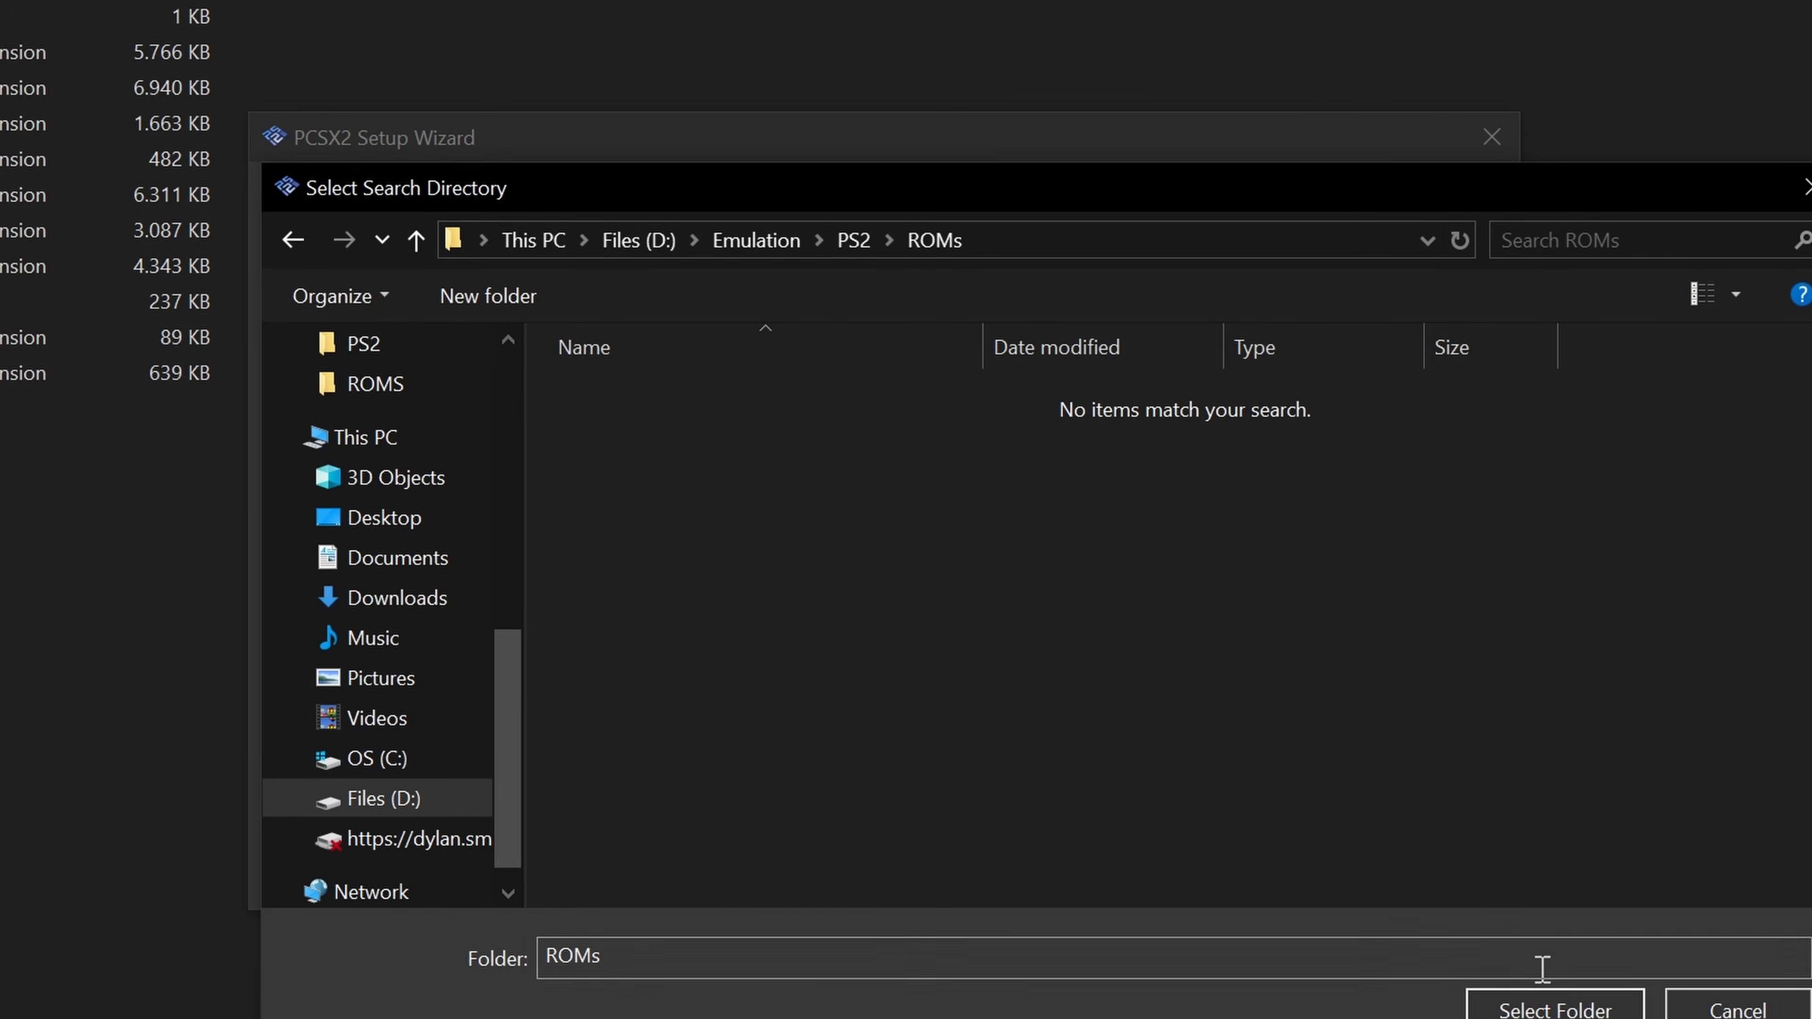
left_click(1548, 1003)
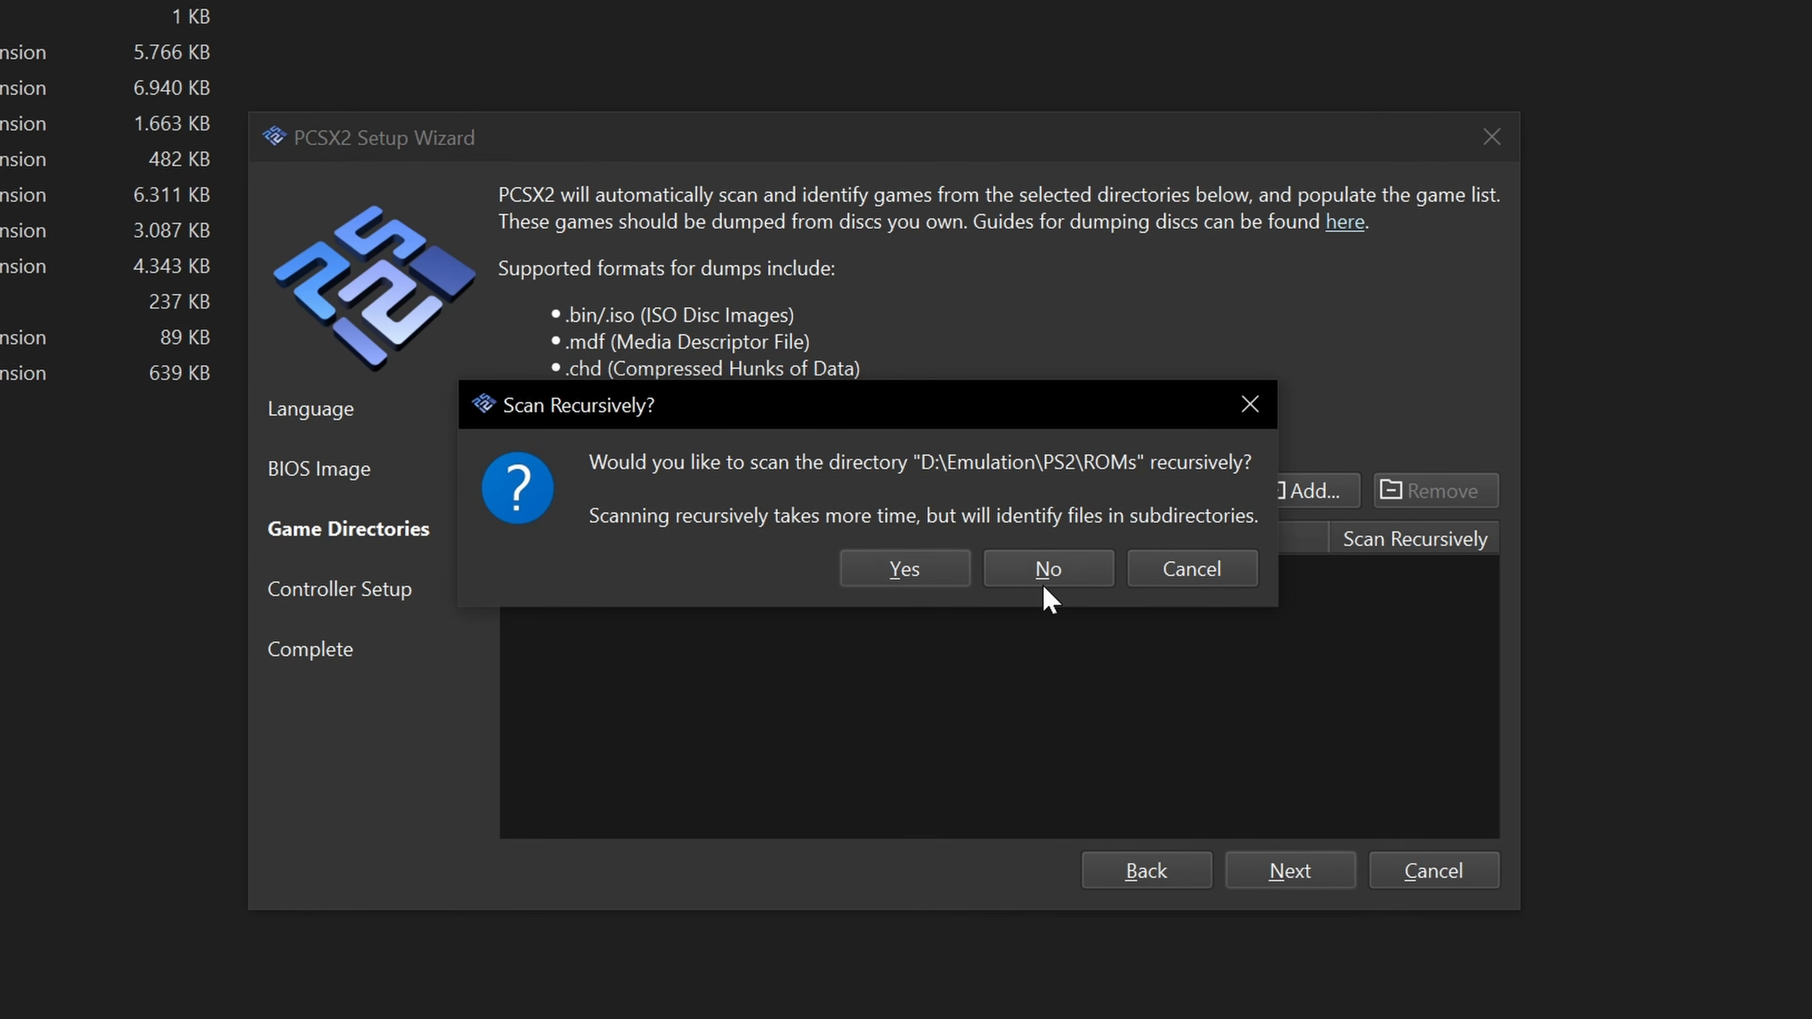
left_click(912, 571)
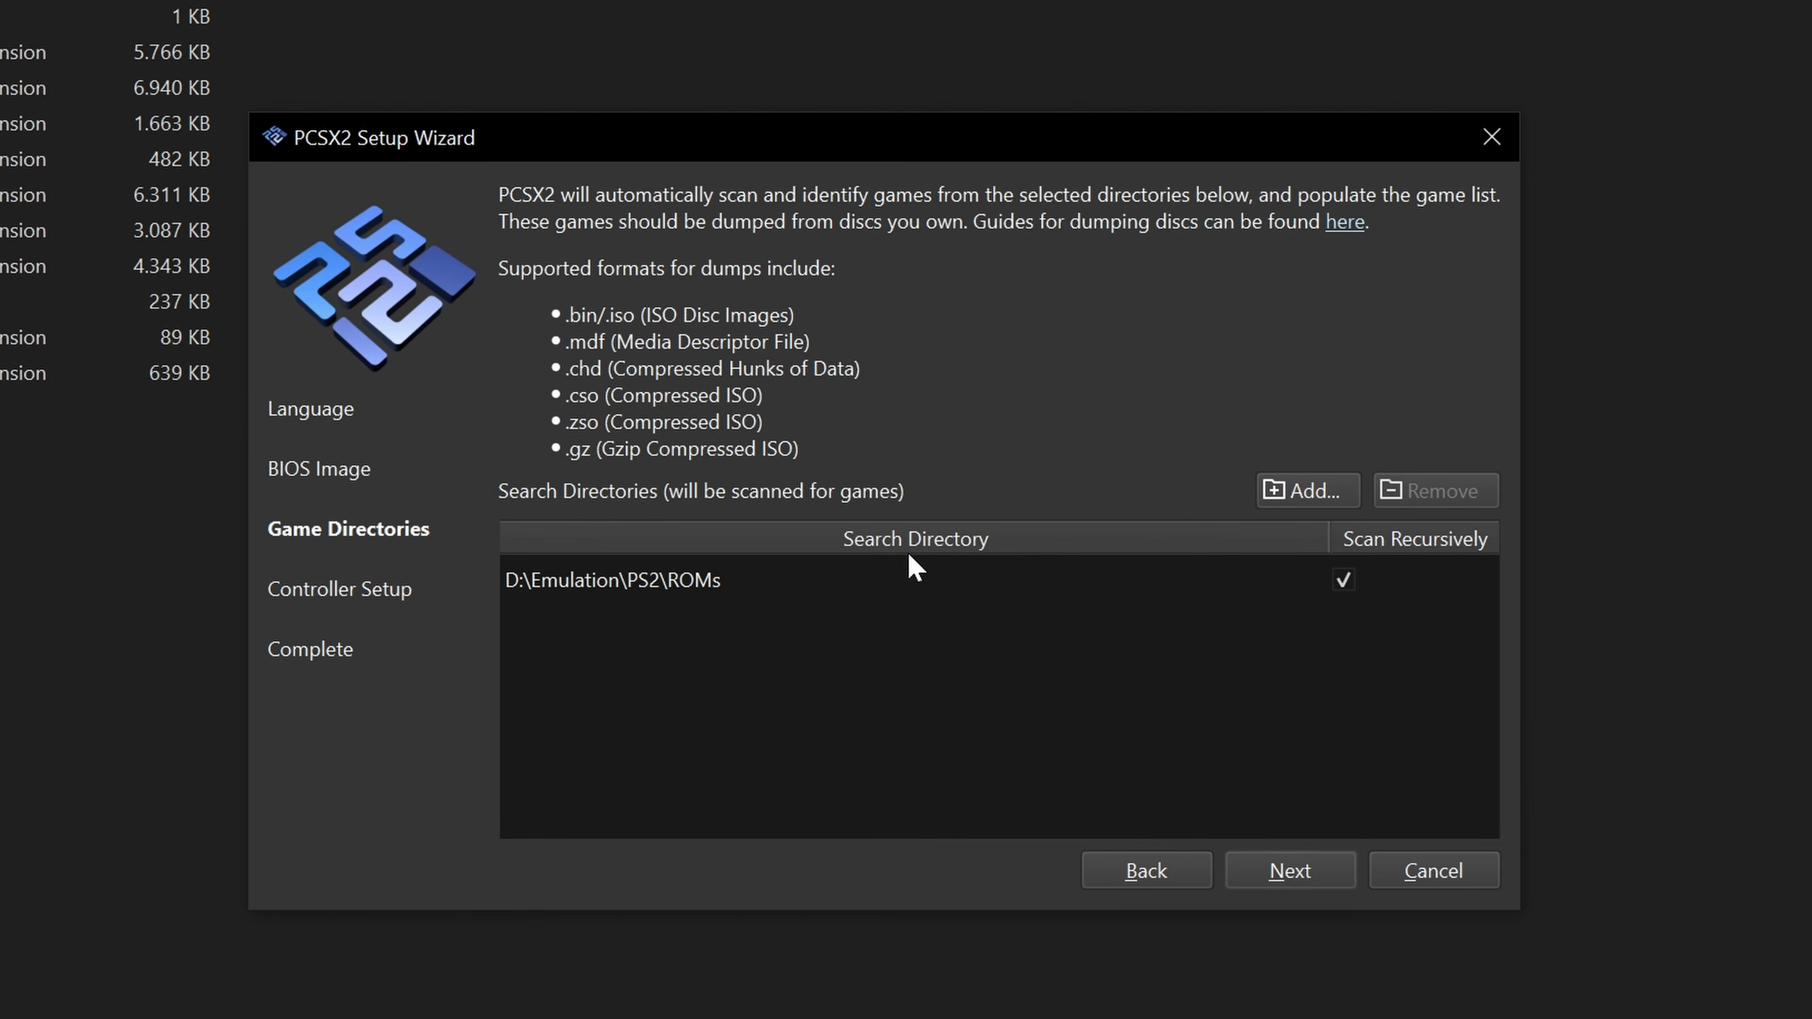
left_click(1294, 869)
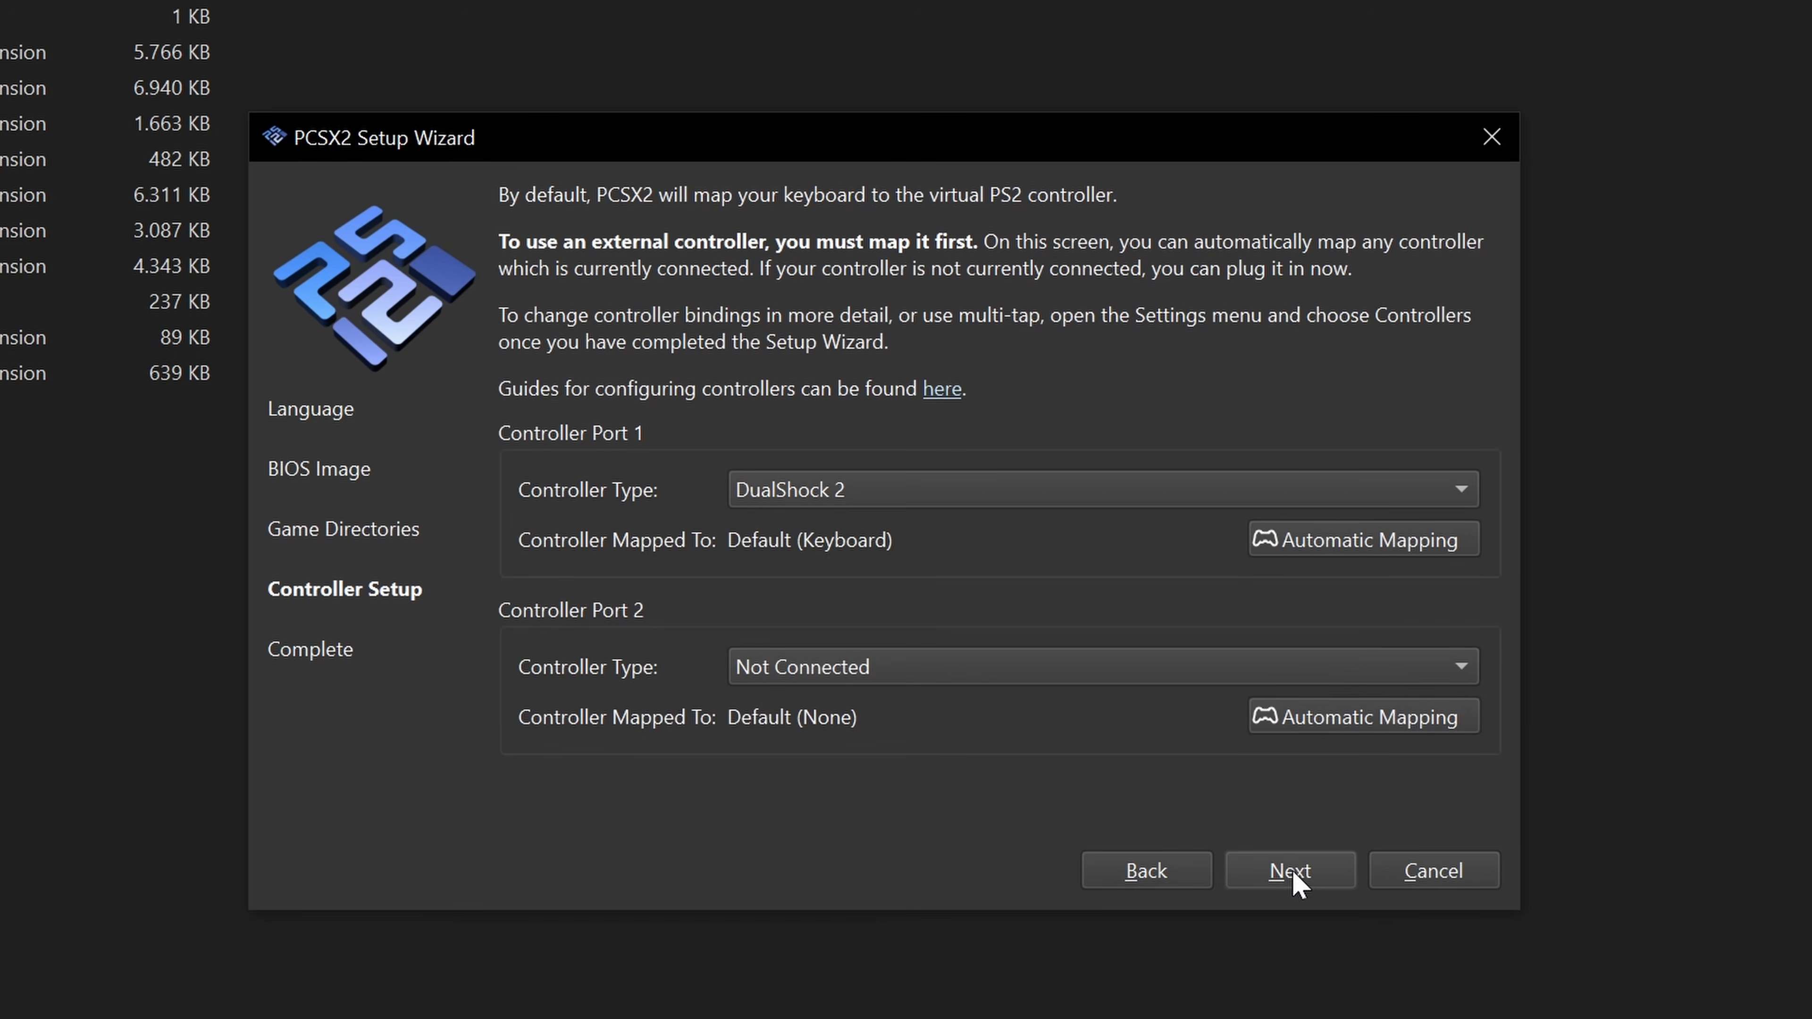
- Keep DualShock 2 for controller port 1, map it automatically to SDL-0 (PS4 Controller), and finish the setup wizard
left_click(830, 493)
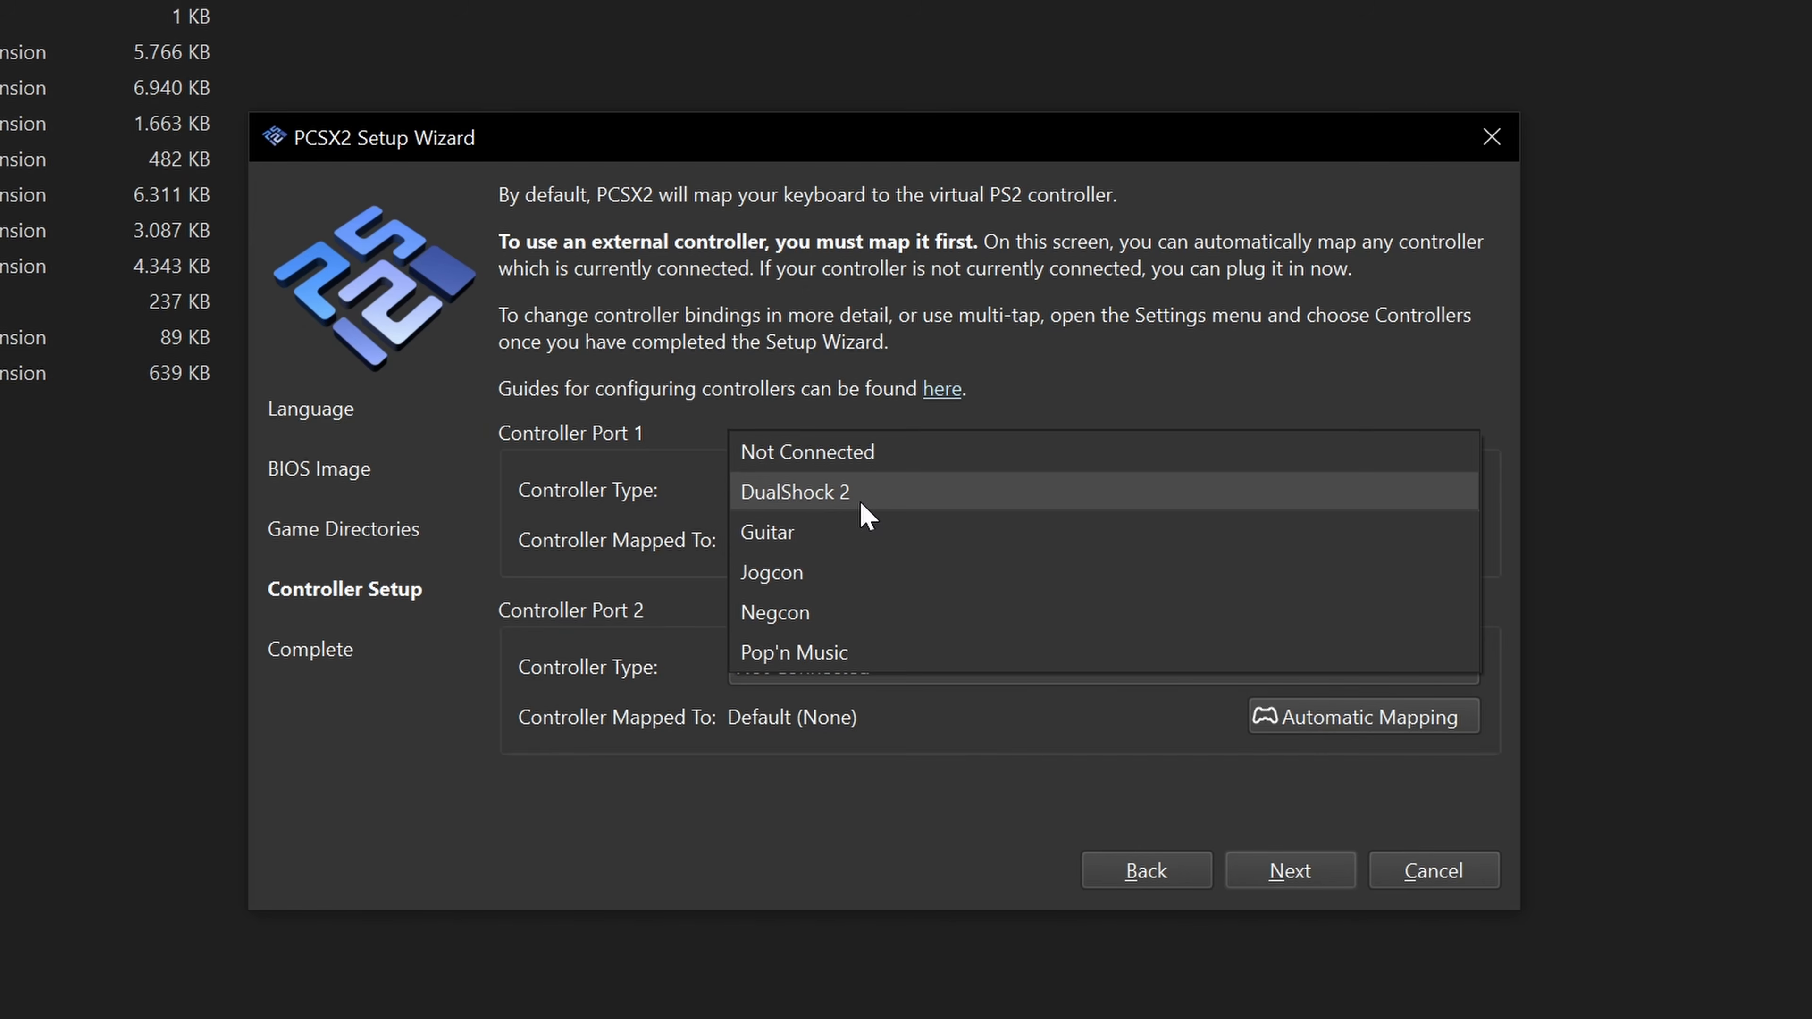
left_click(885, 498)
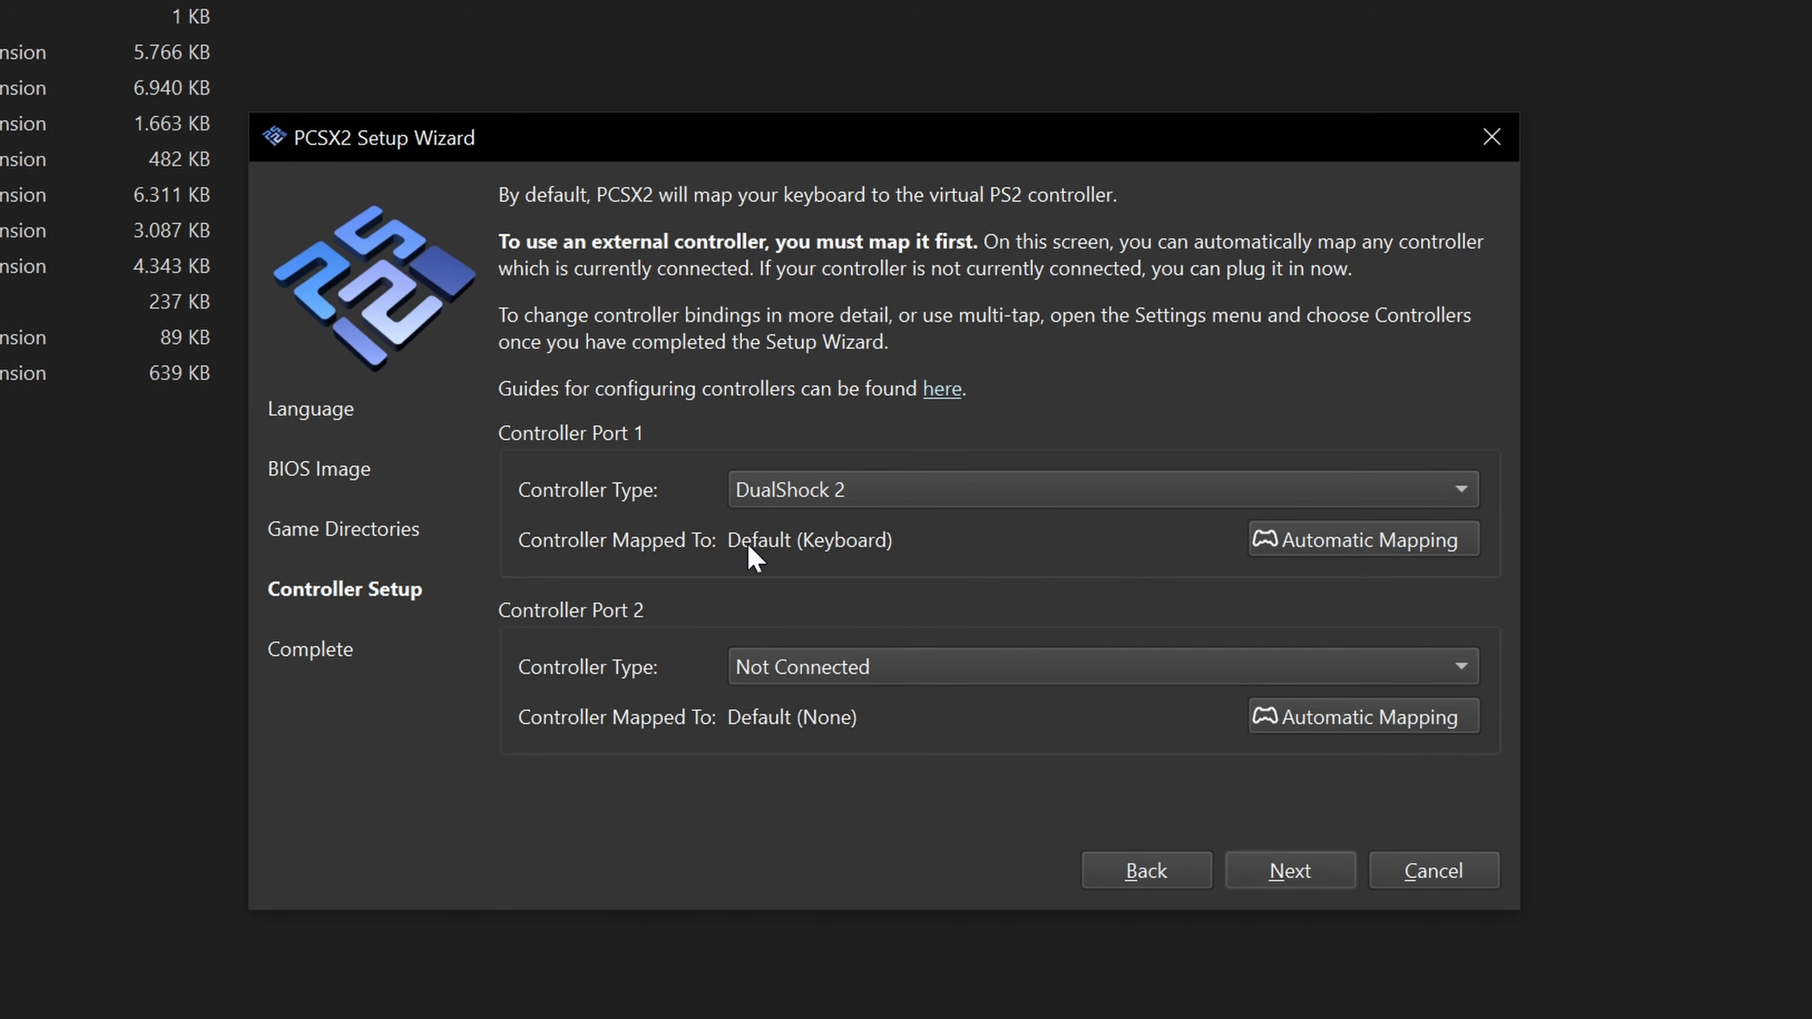
left_click(1371, 544)
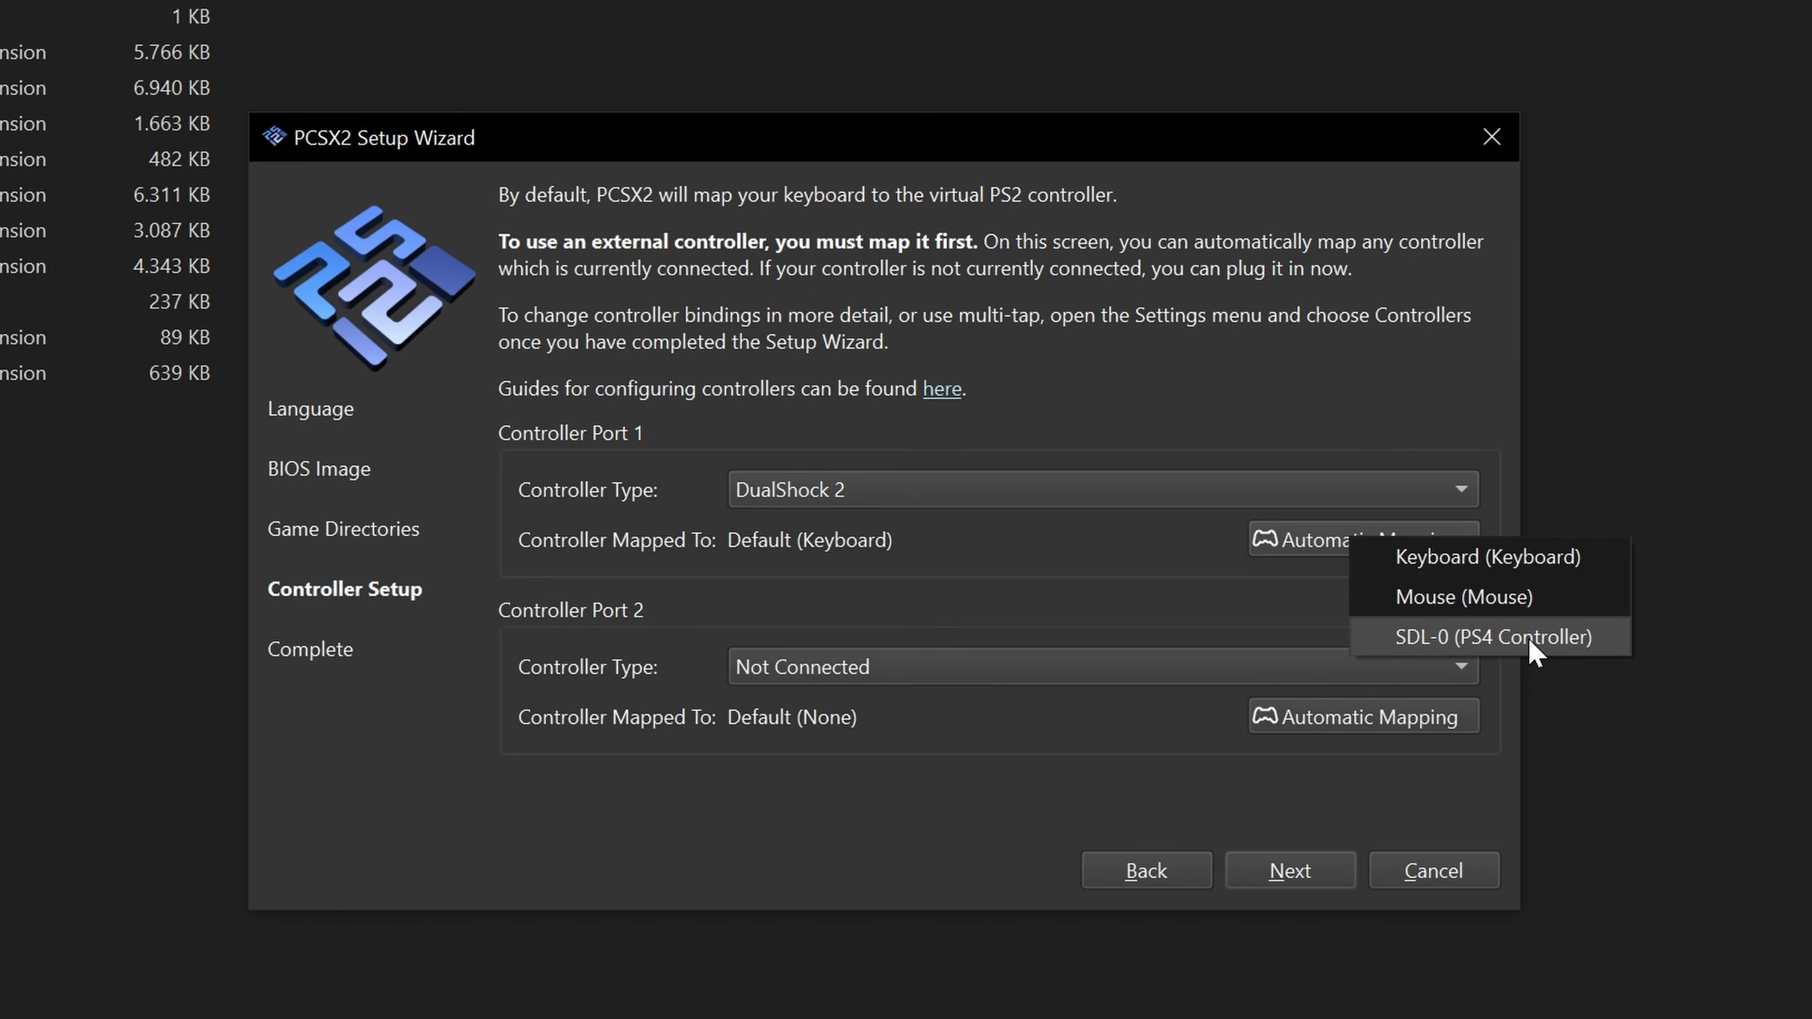
left_click(1508, 637)
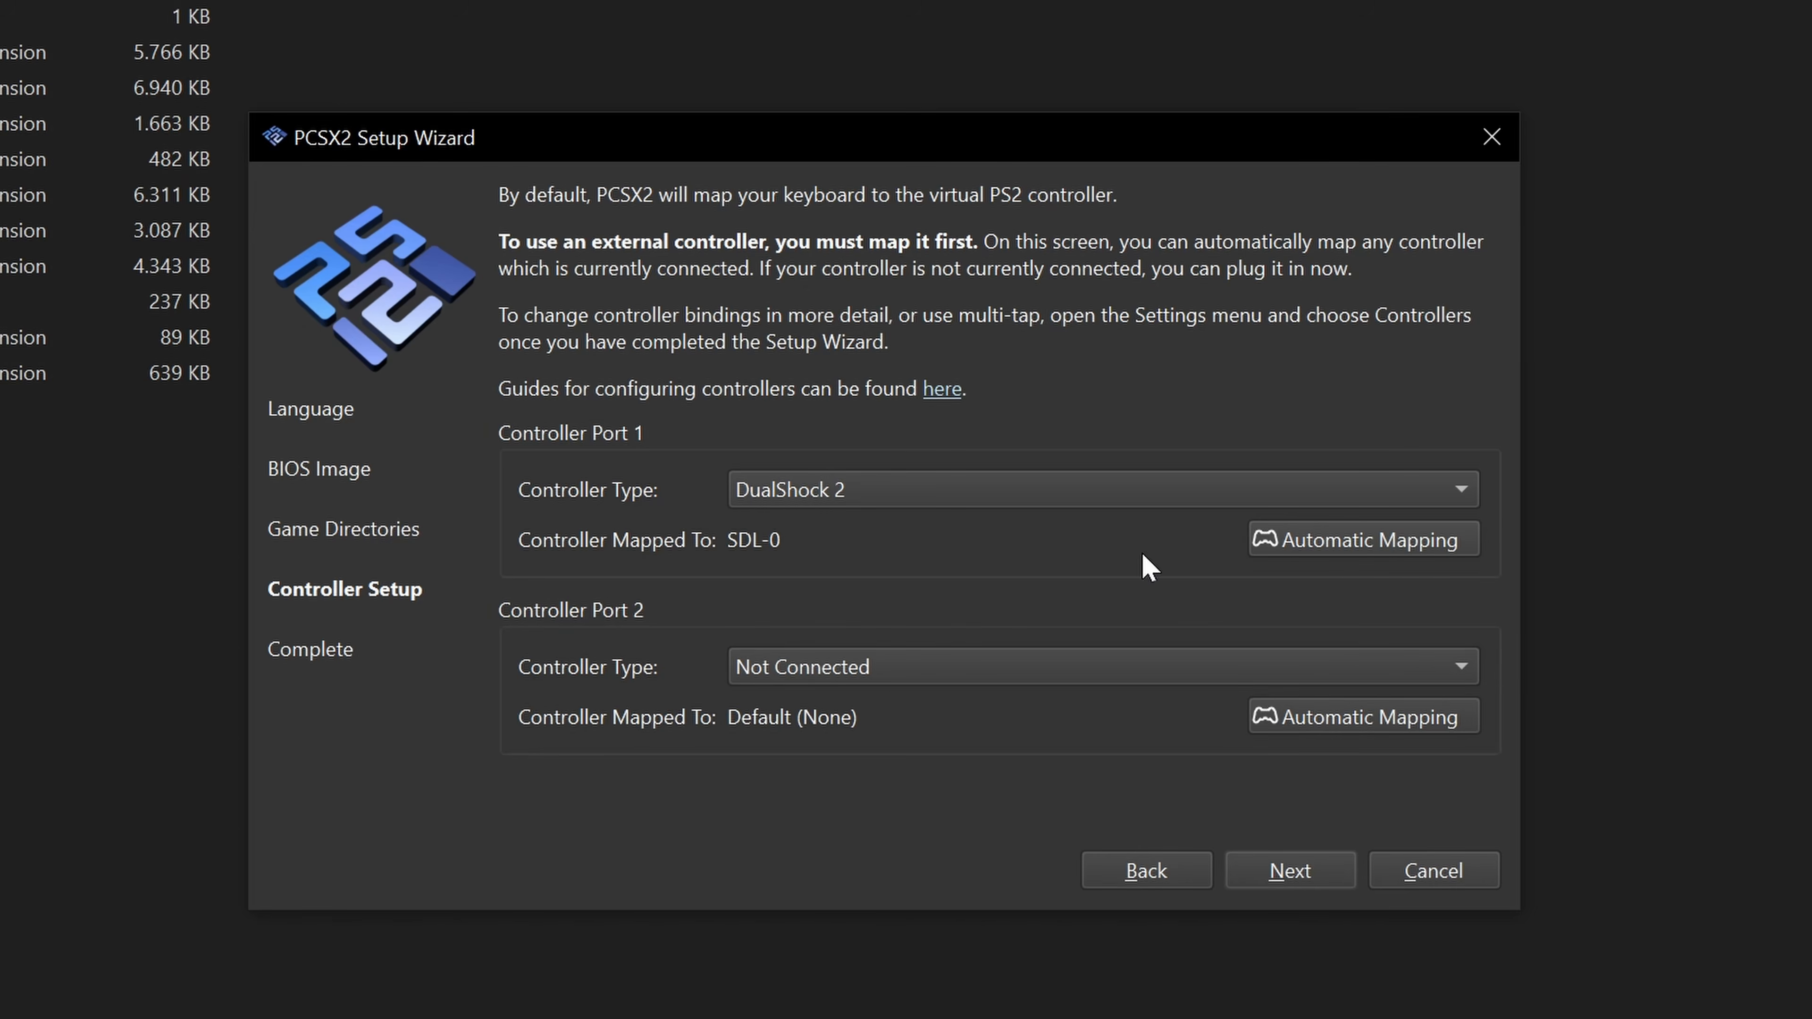
left_click(1348, 553)
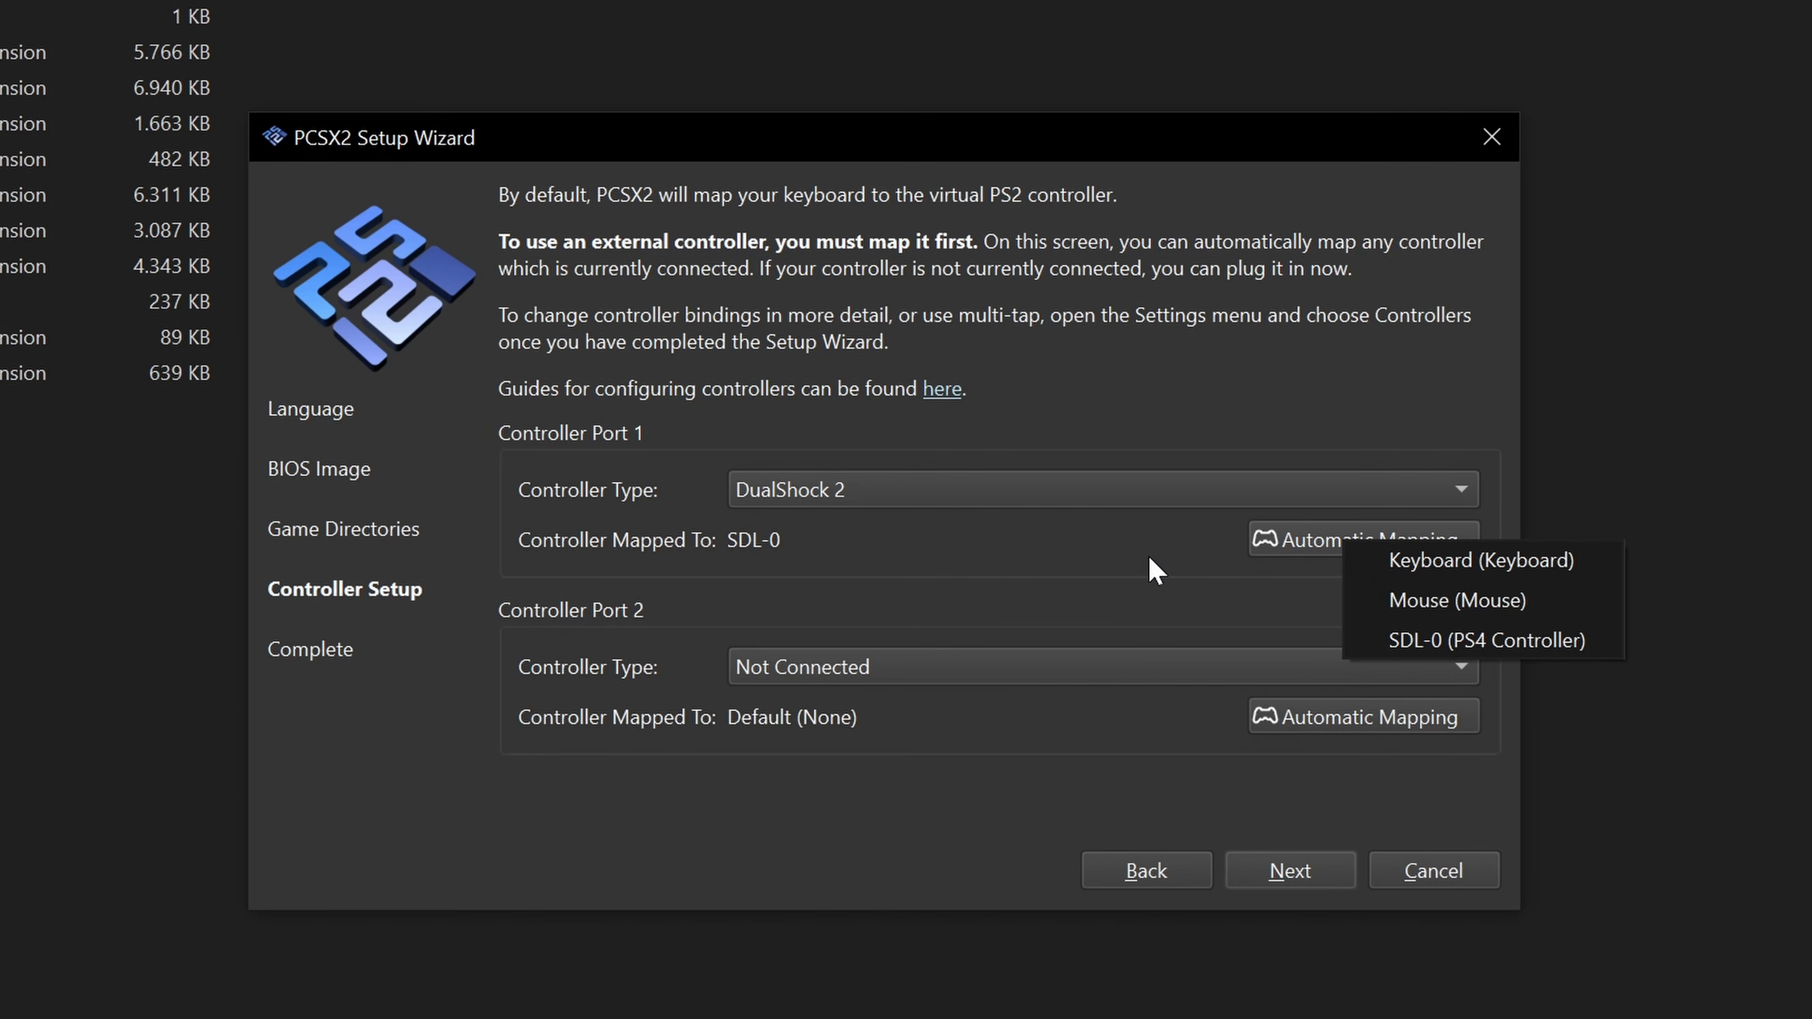
left_click(1129, 556)
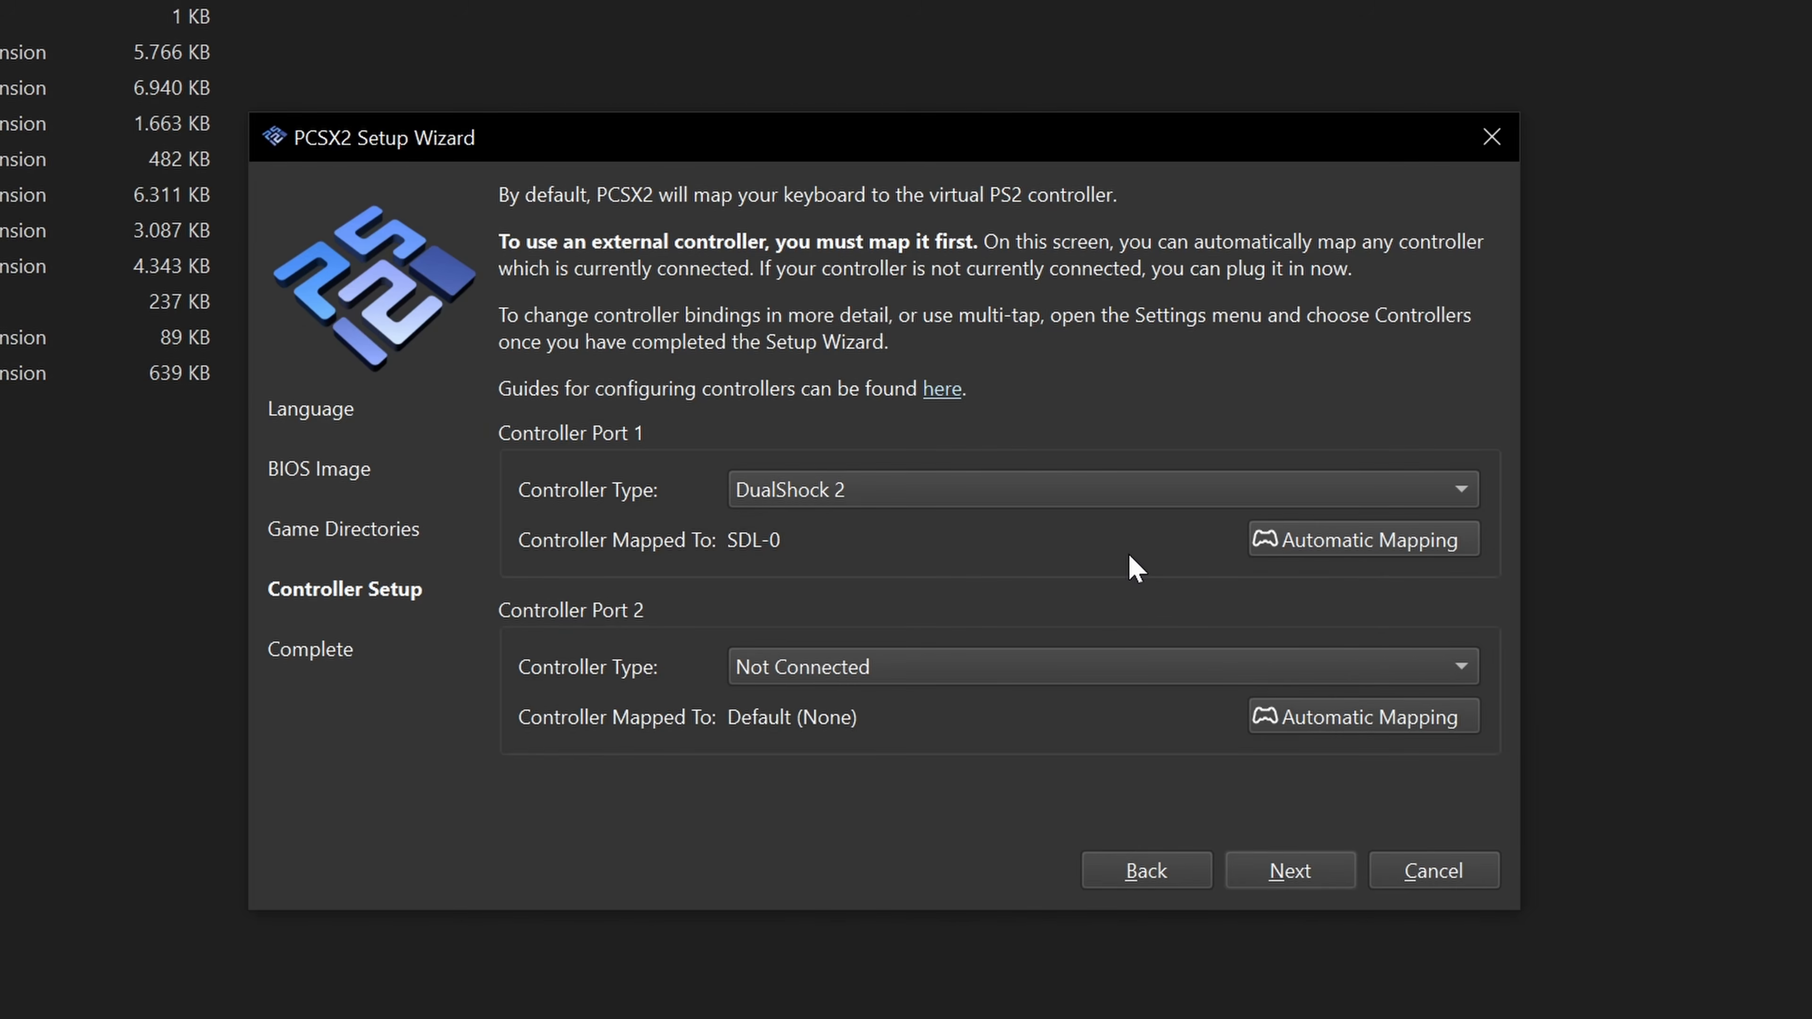
left_click(1290, 876)
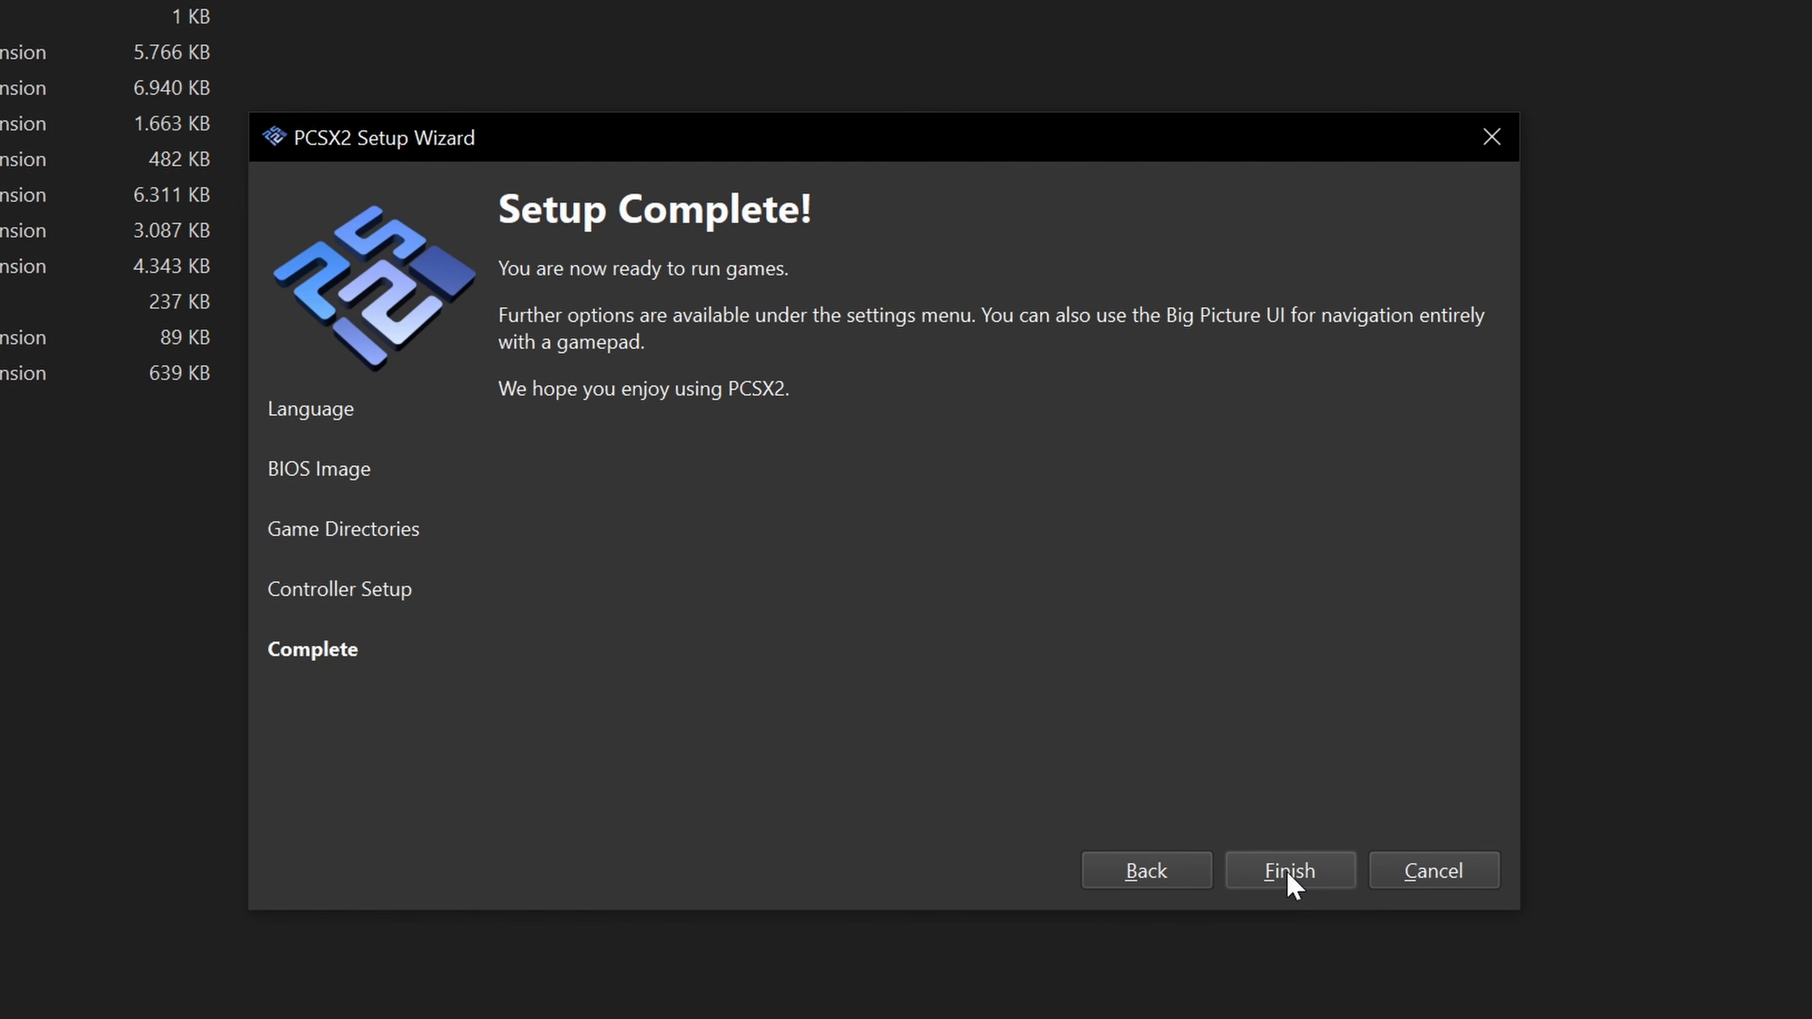
left_click(1290, 875)
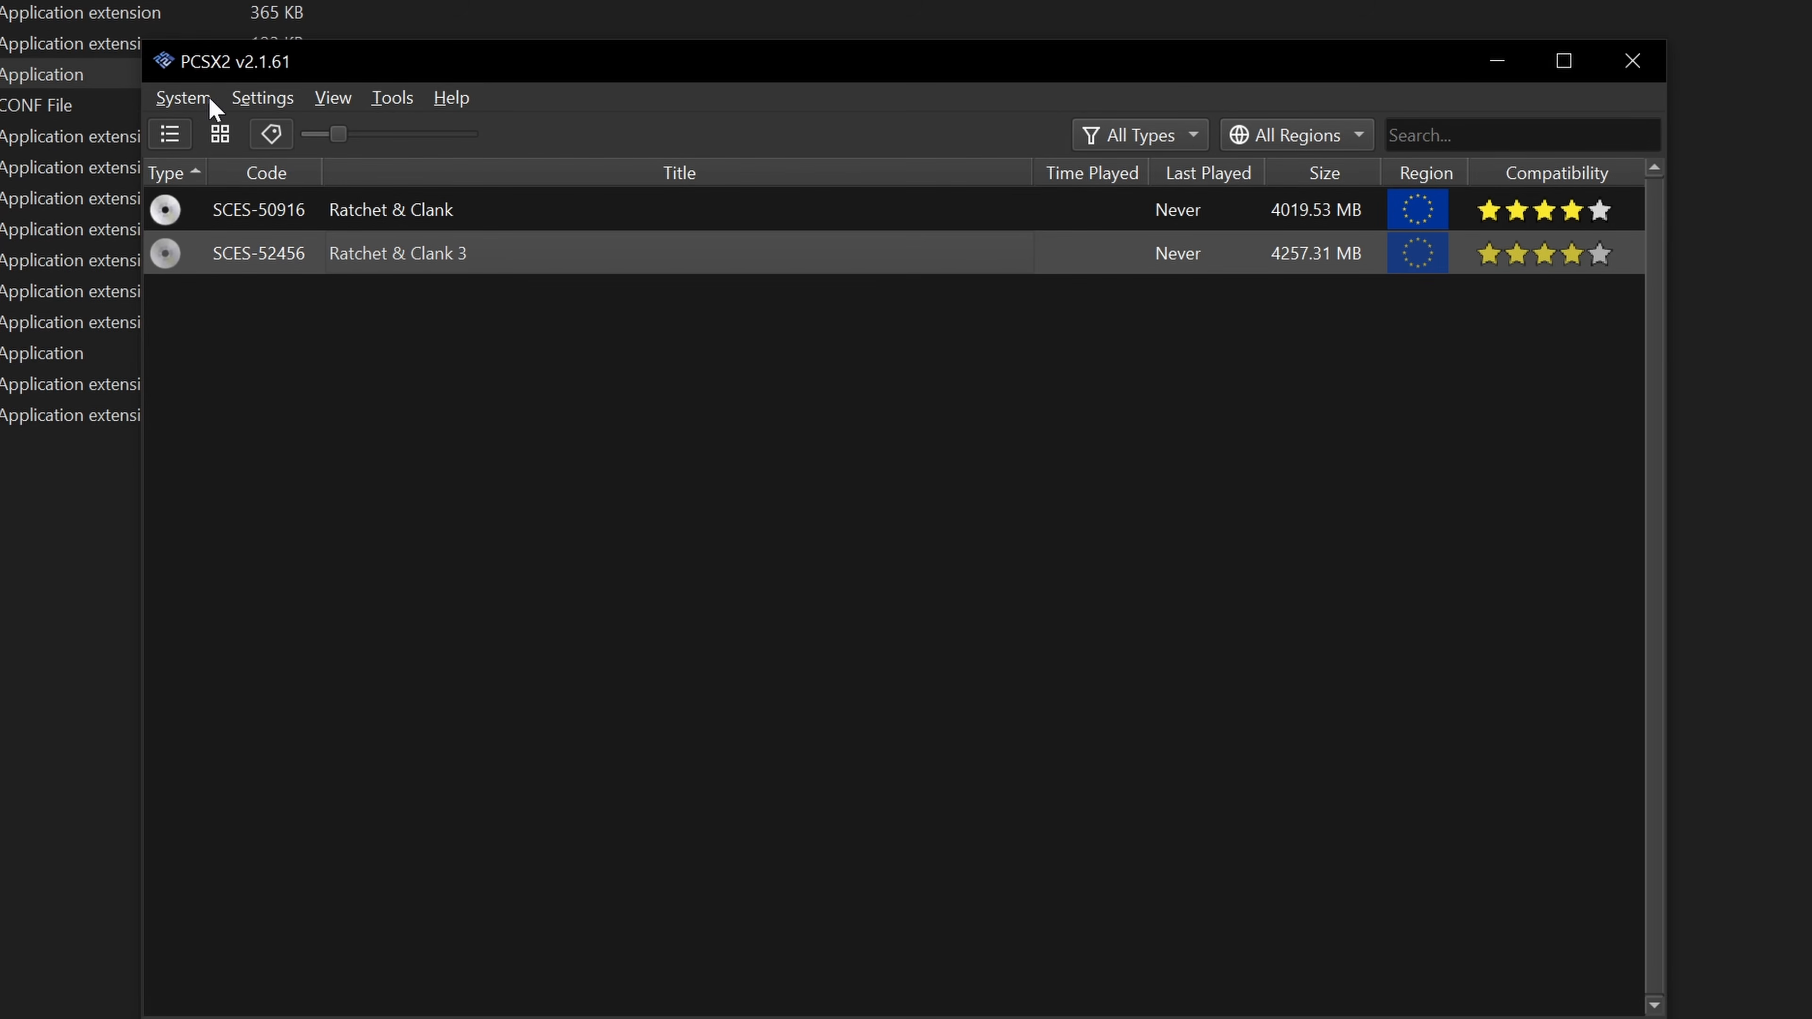
- Open the emulator settings and enable Discord Presence in the interface behaviour options
left_click(190, 98)
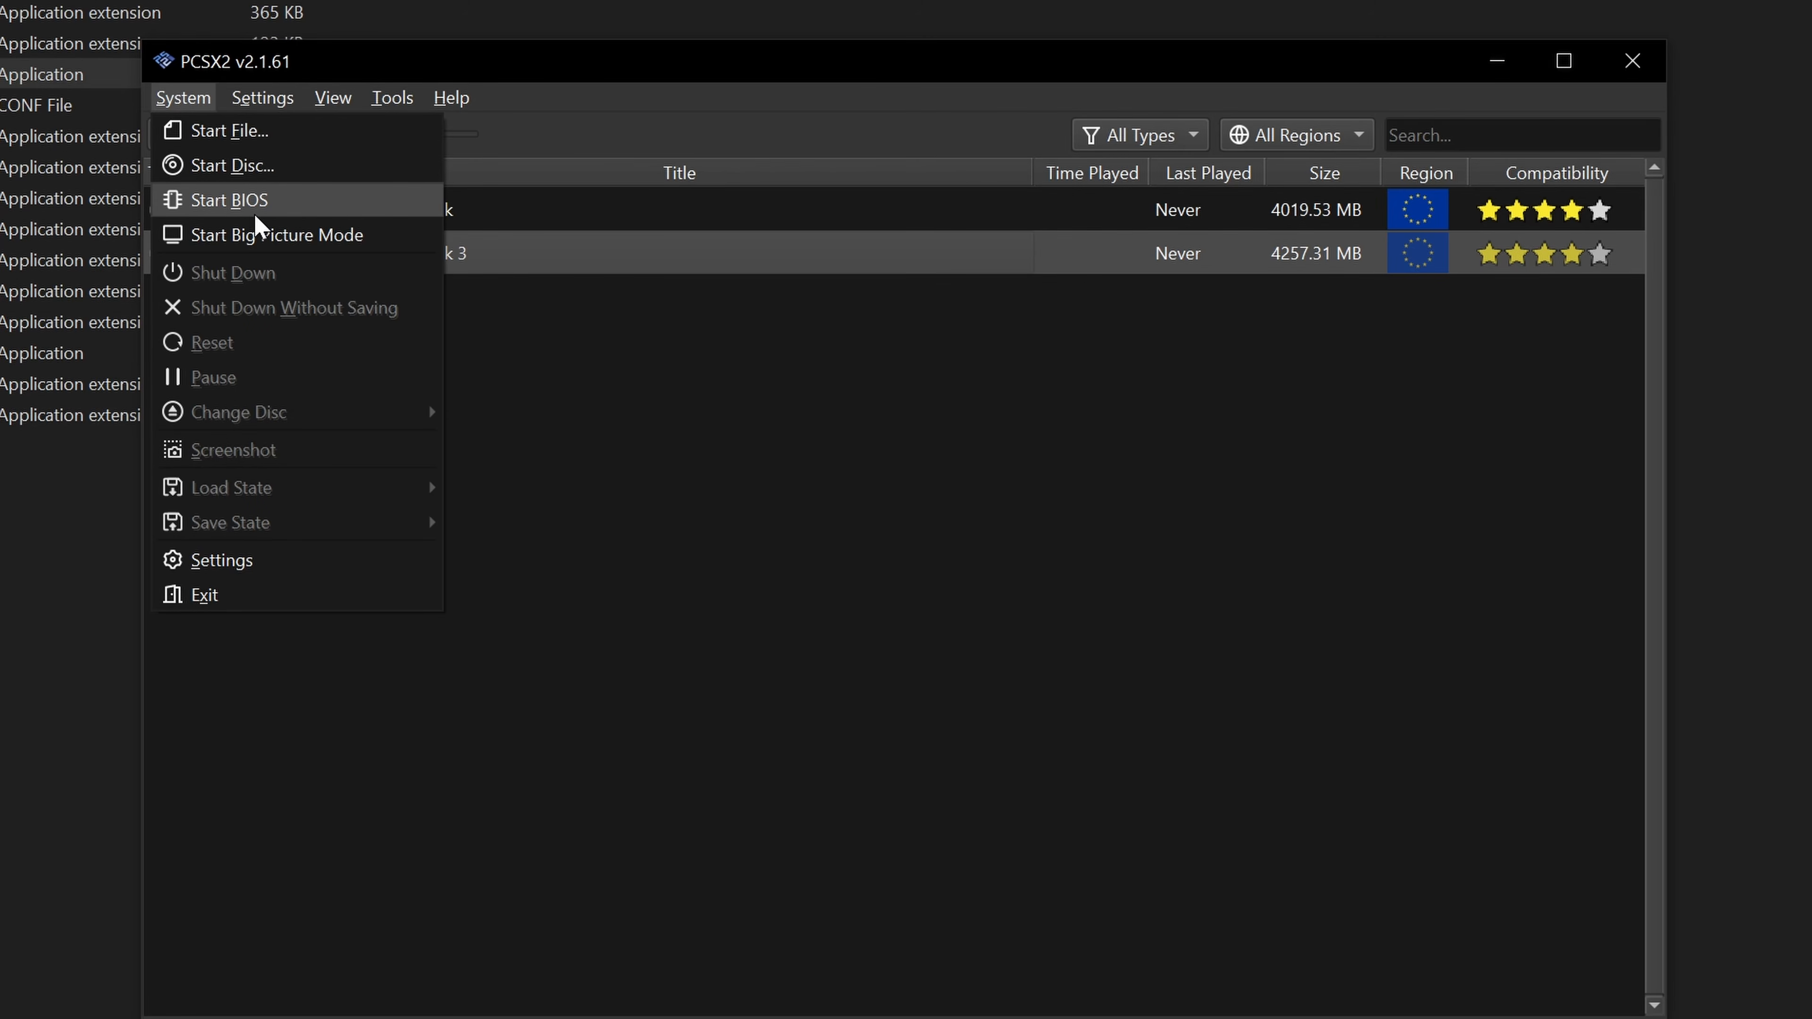
left_click(272, 570)
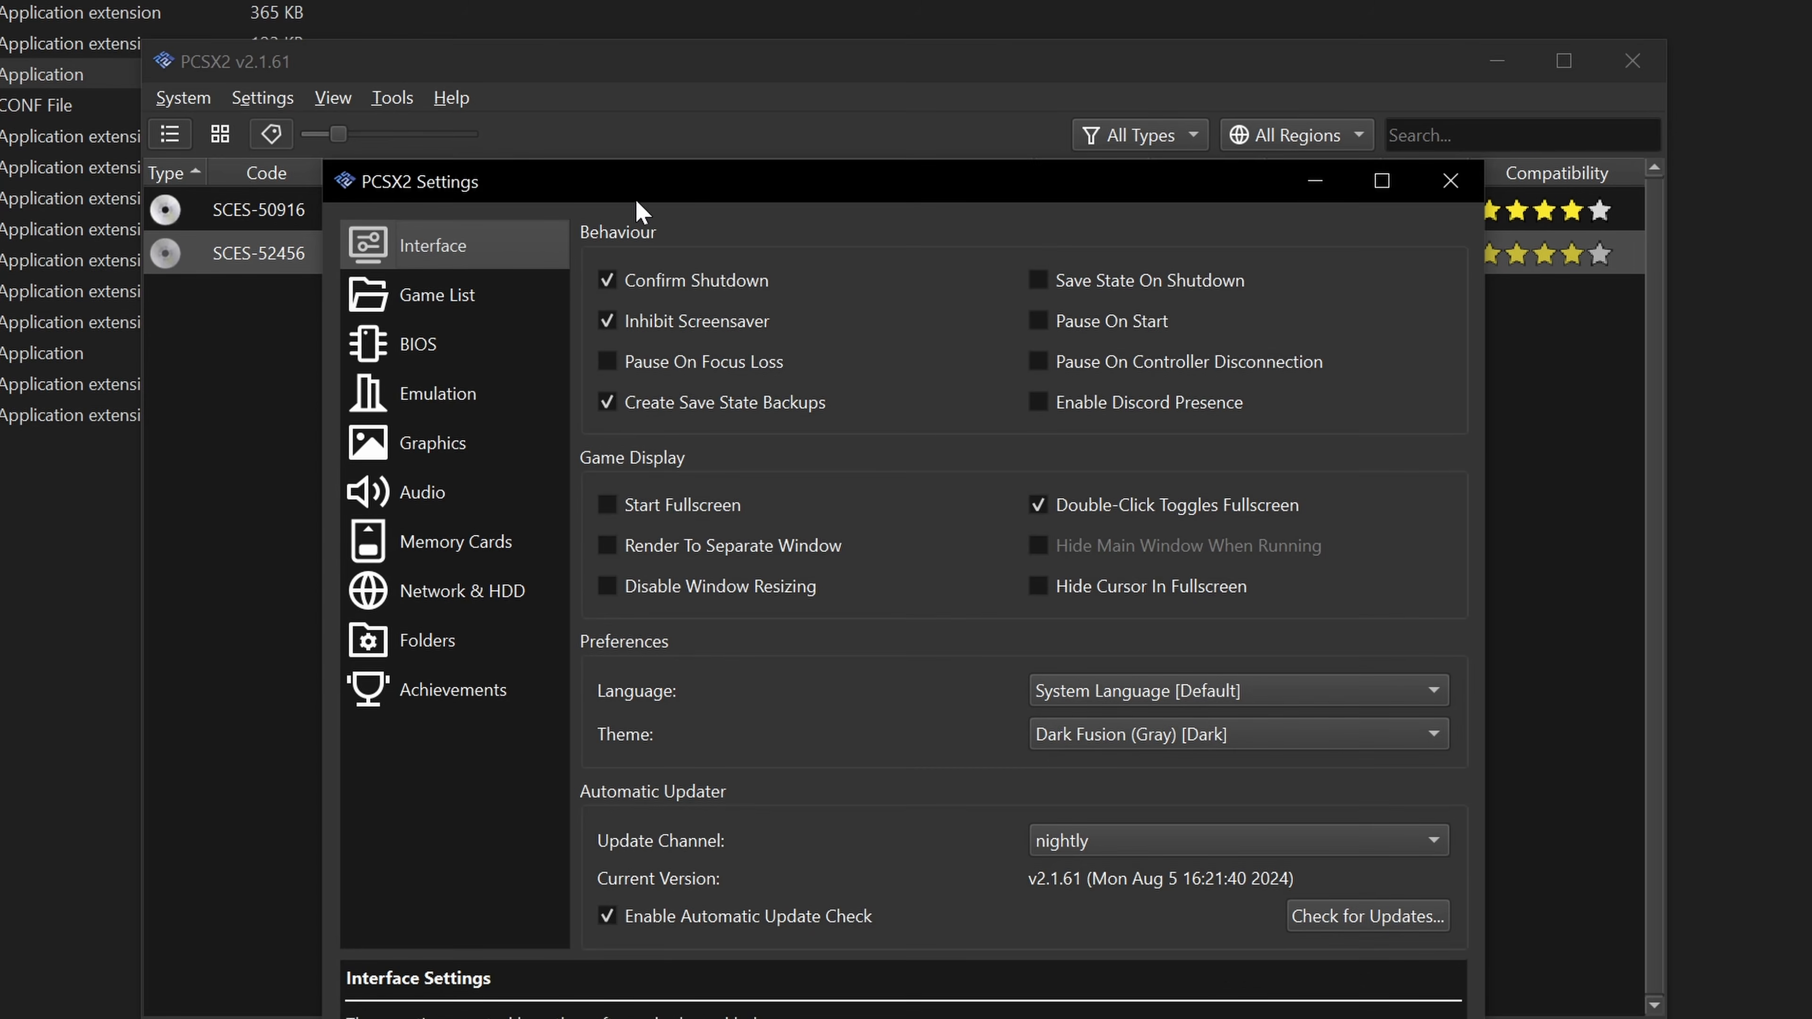
left_click_drag(627, 196, 483, 73)
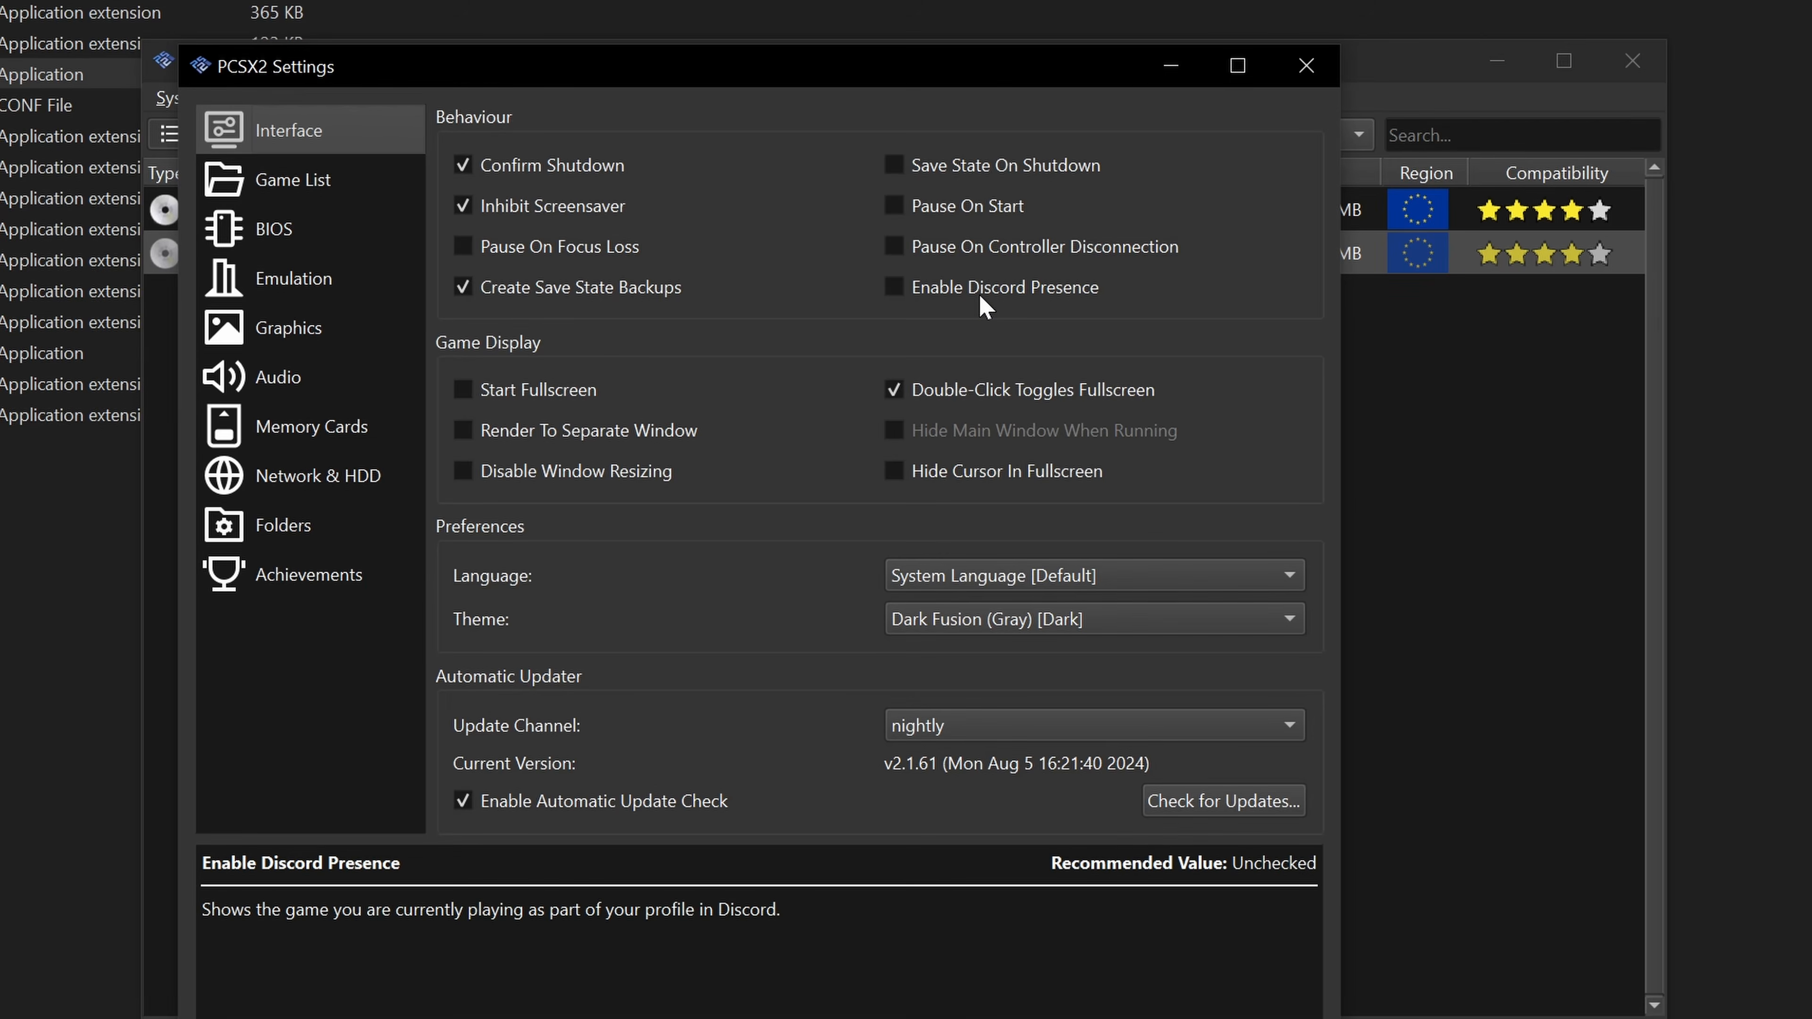
left_click(894, 287)
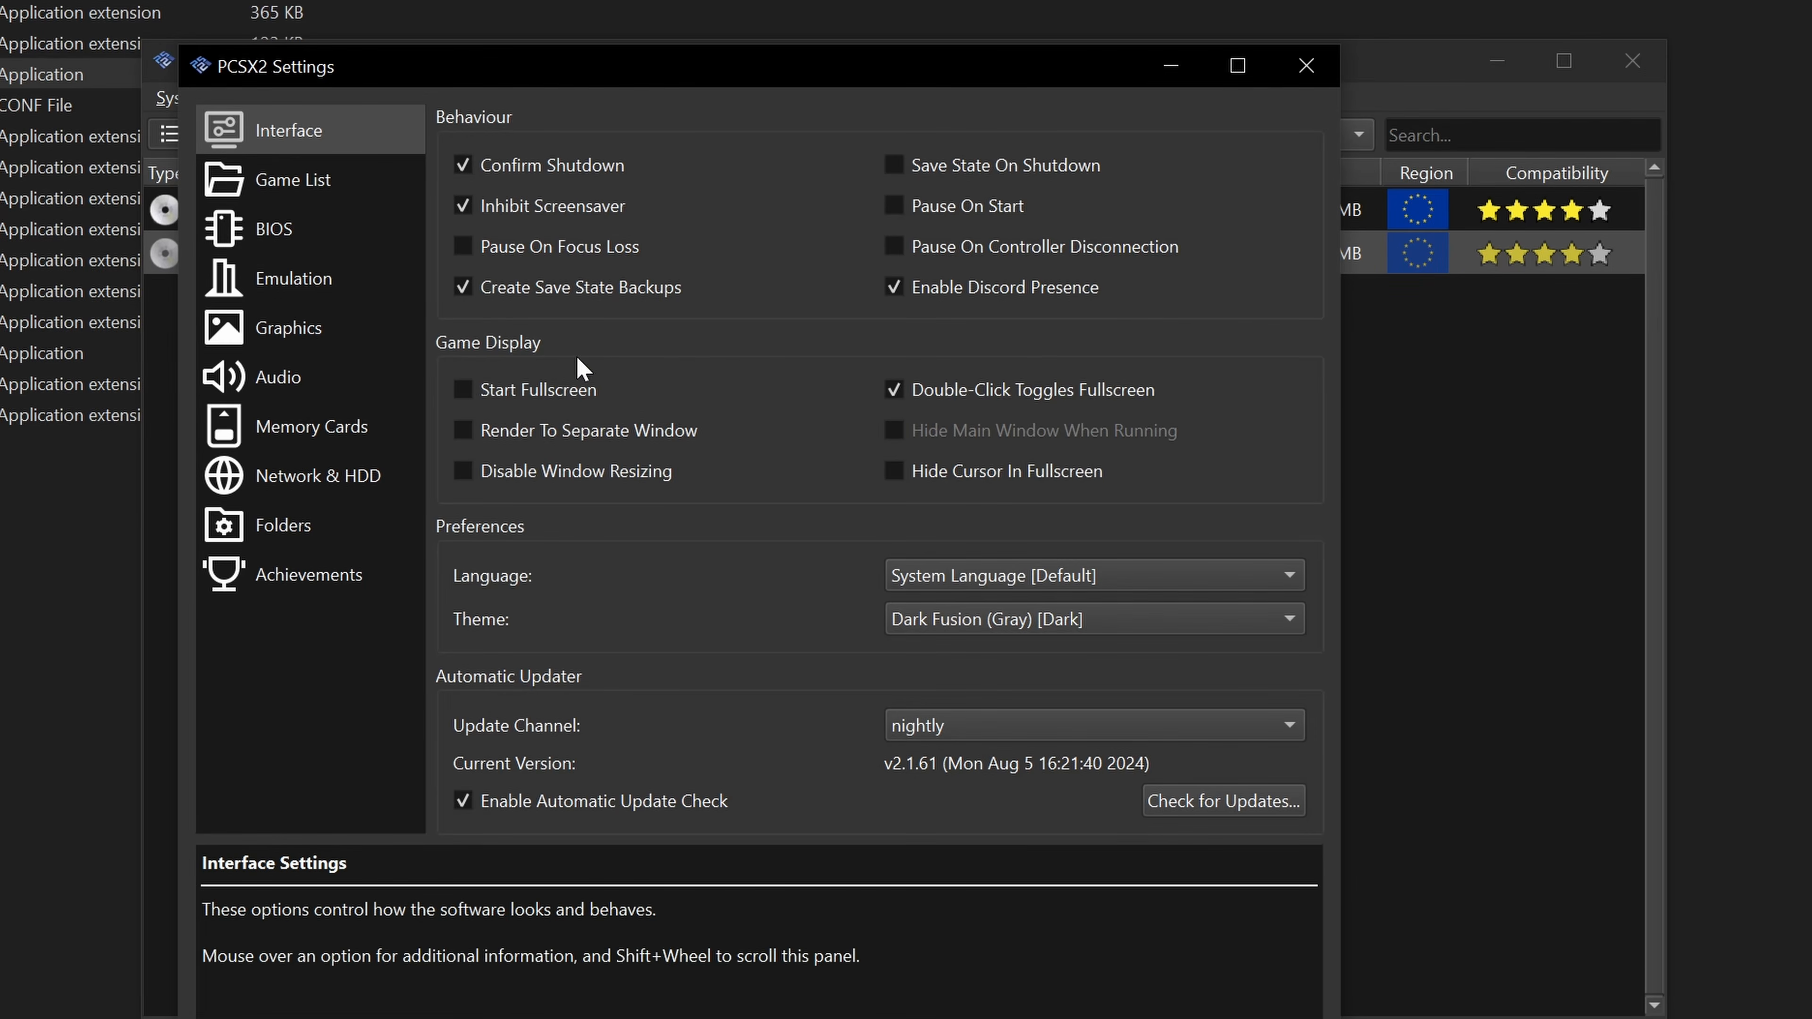
- Review the Game List and BIOS settings pages
left_click(268, 182)
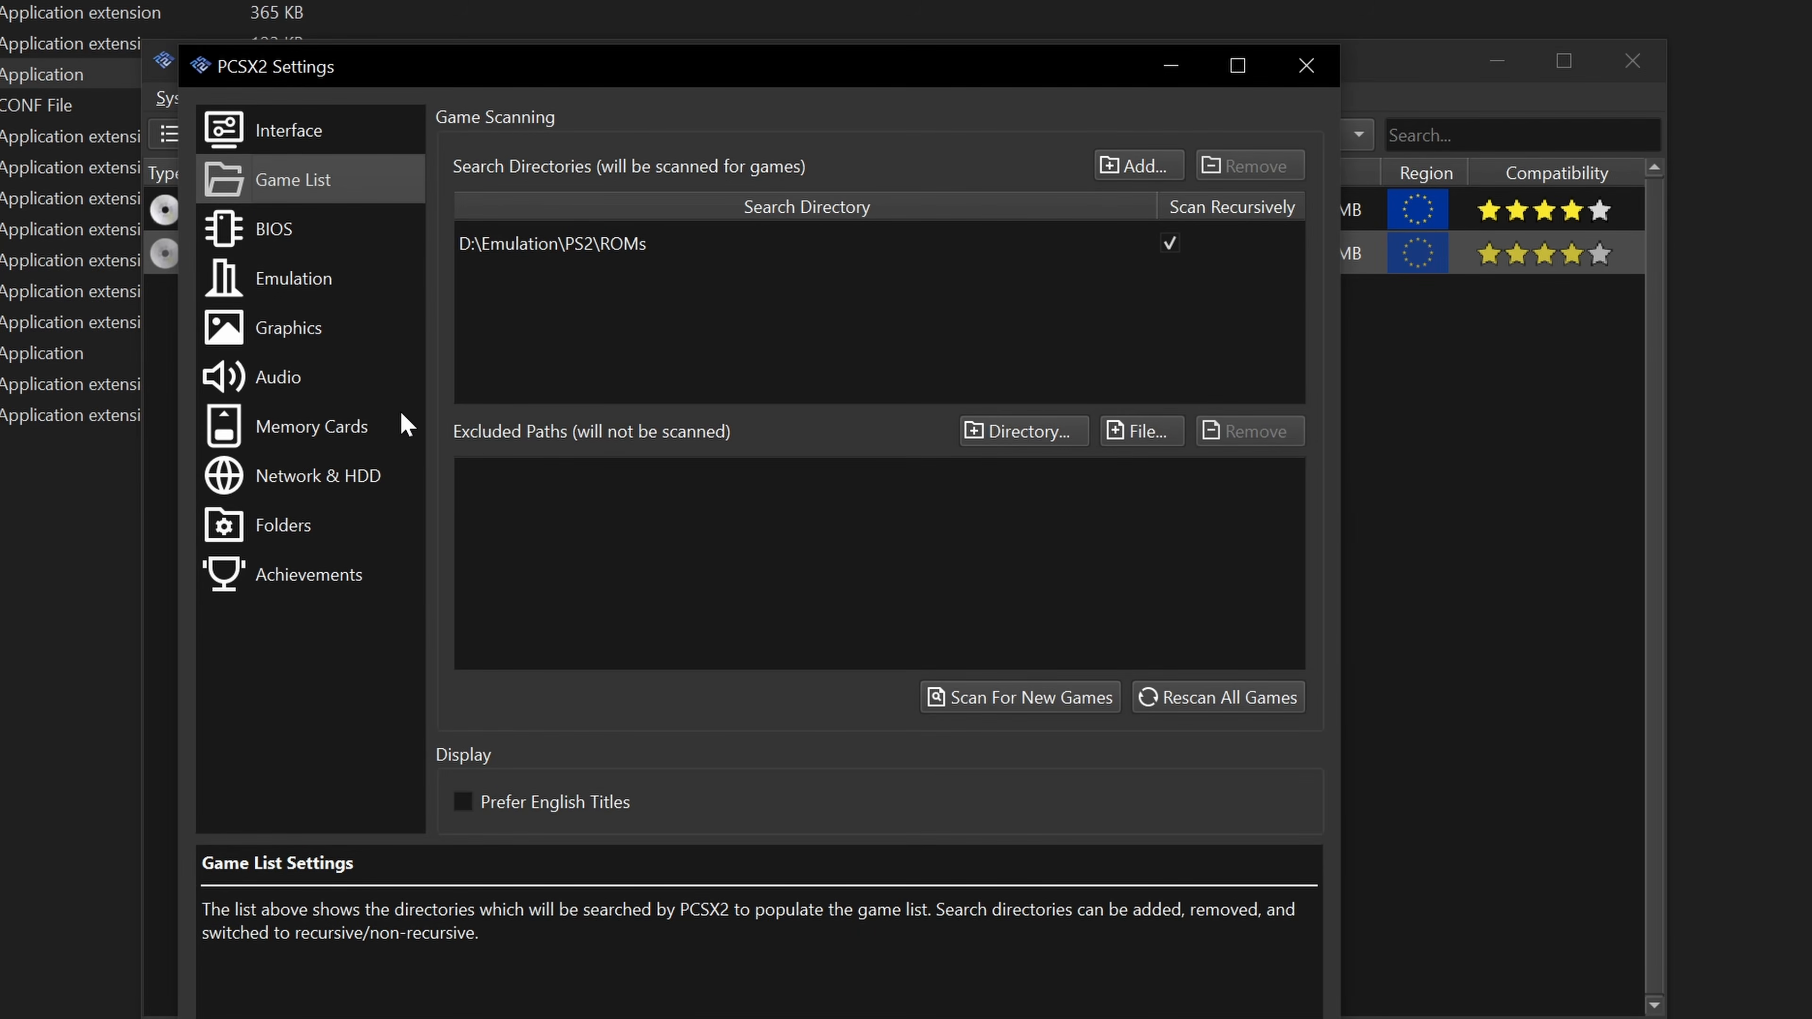
left_click(302, 232)
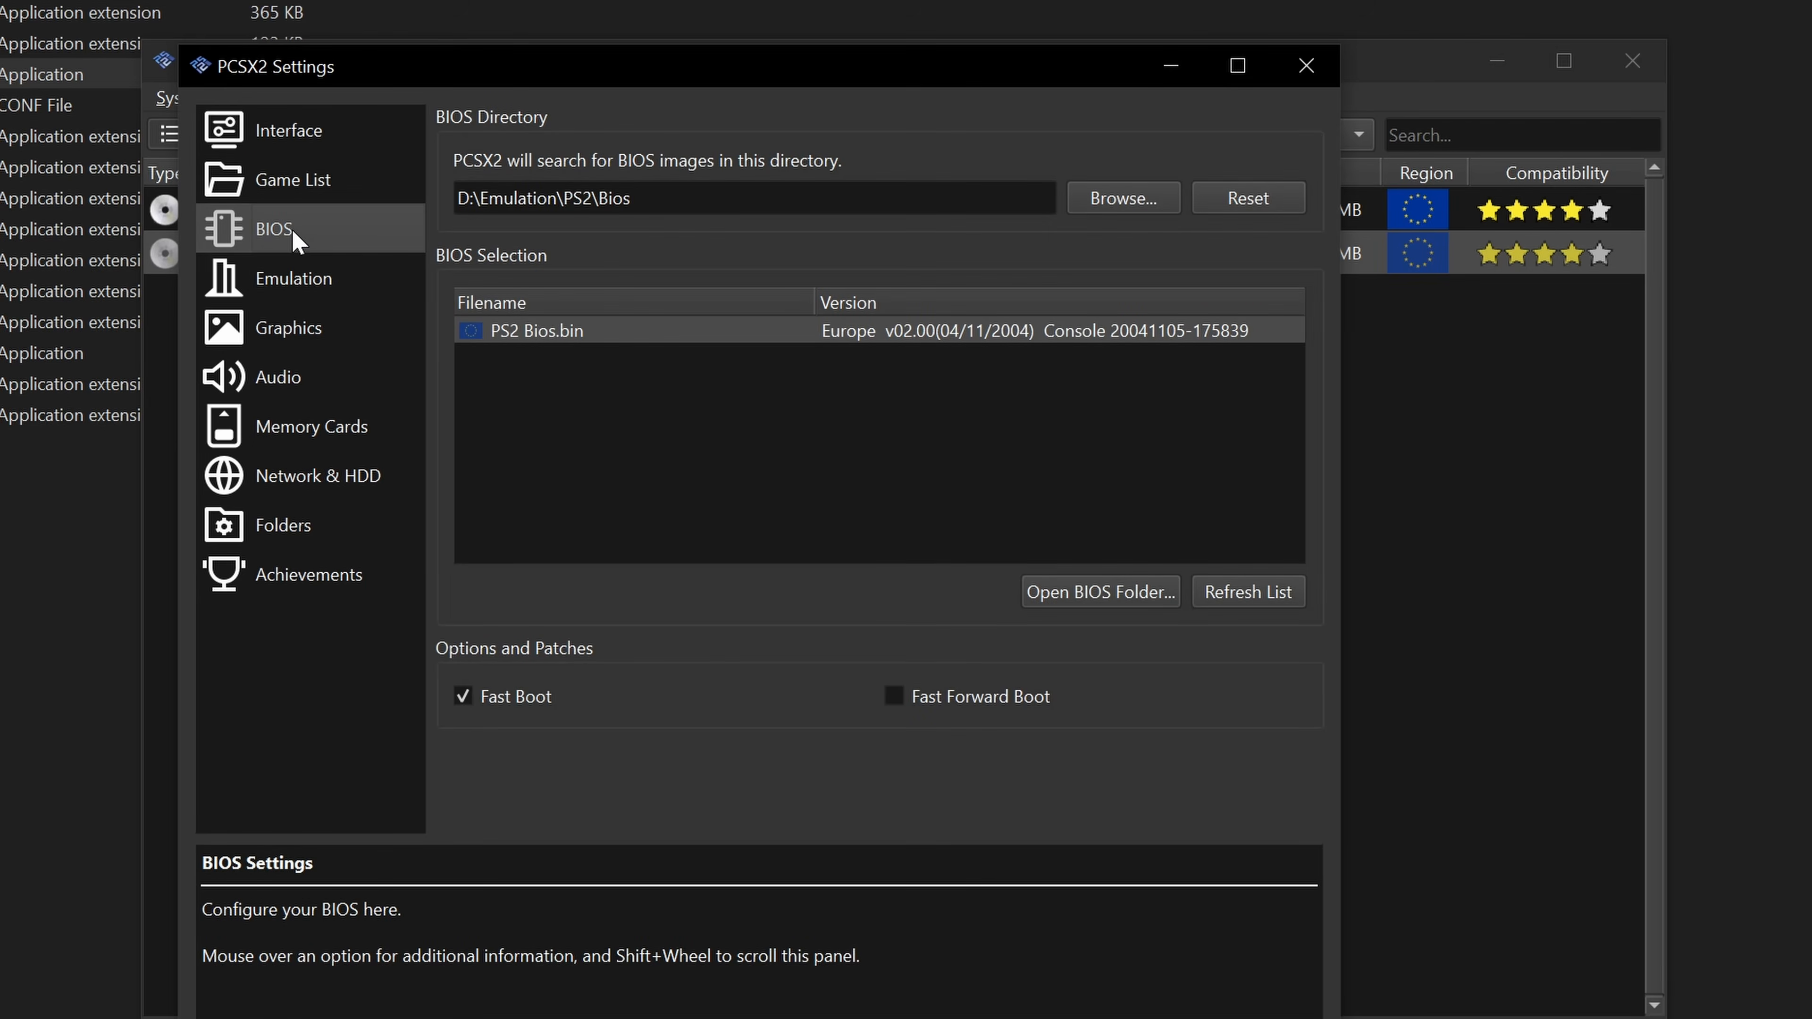
- Review the Emulation settings, including speed control, system settings, and frame pacing and latency options
left_click(275, 282)
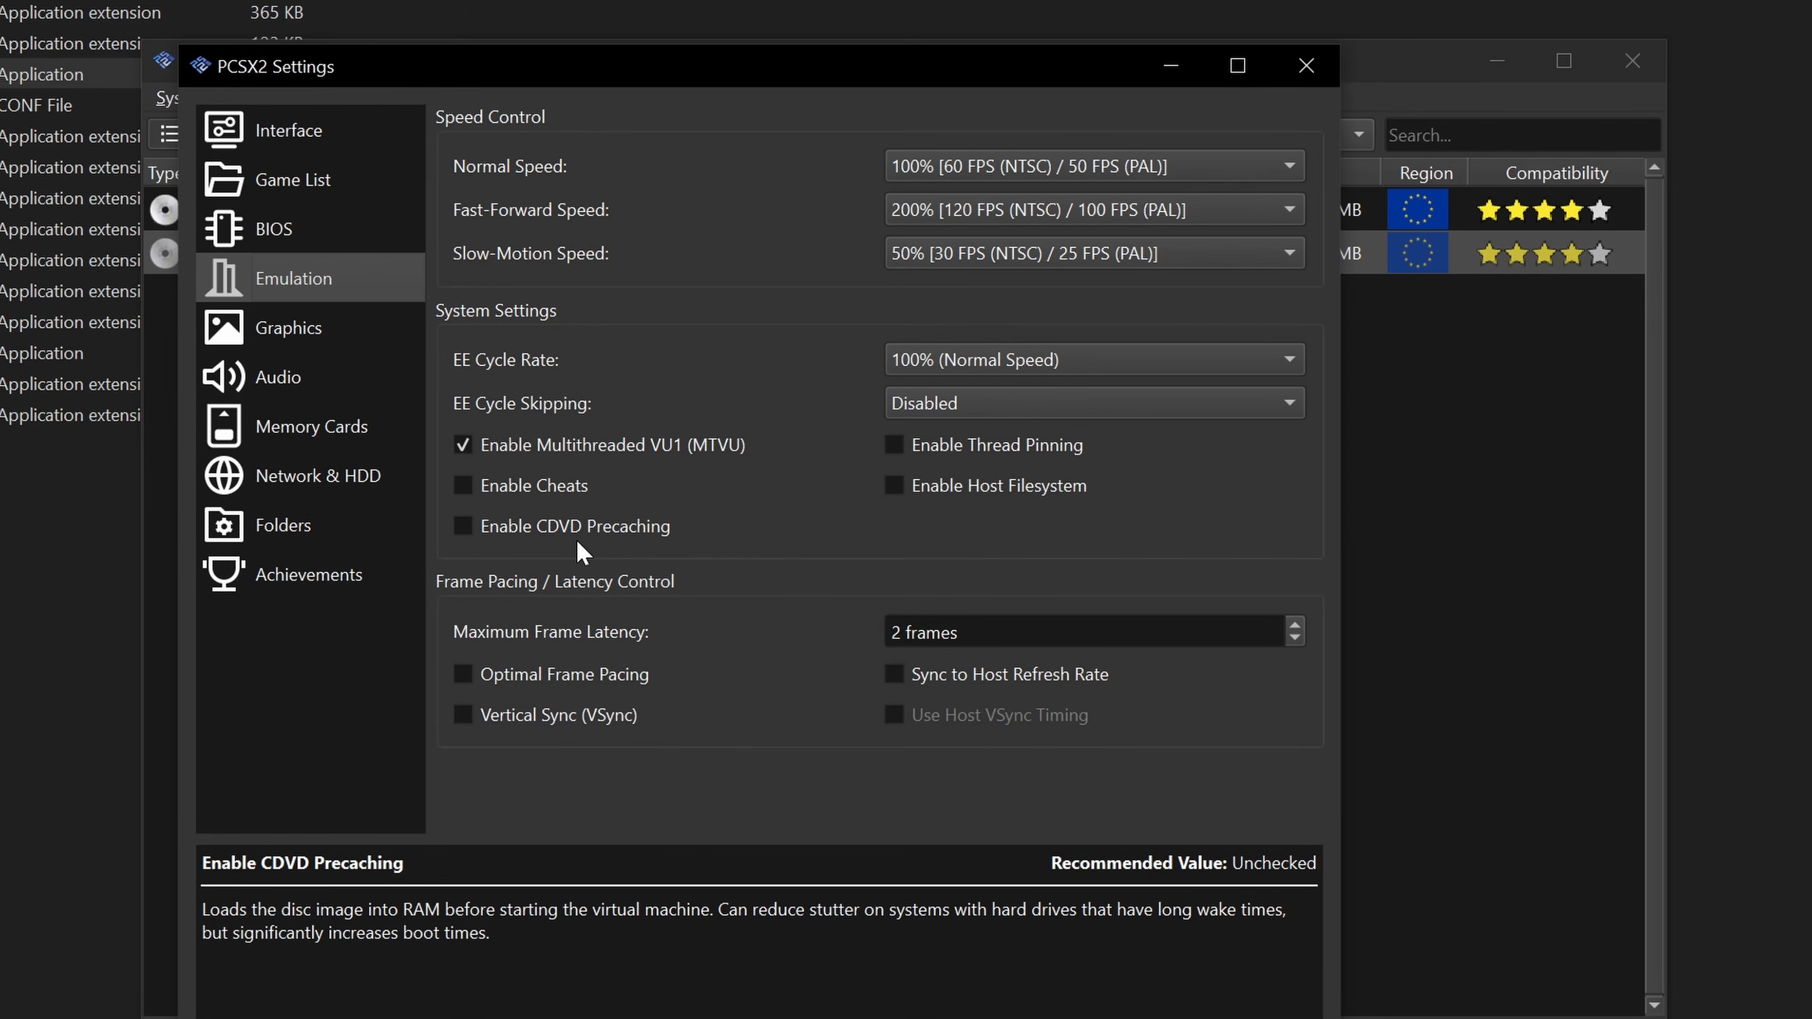
left_click_drag(979, 53, 945, 396)
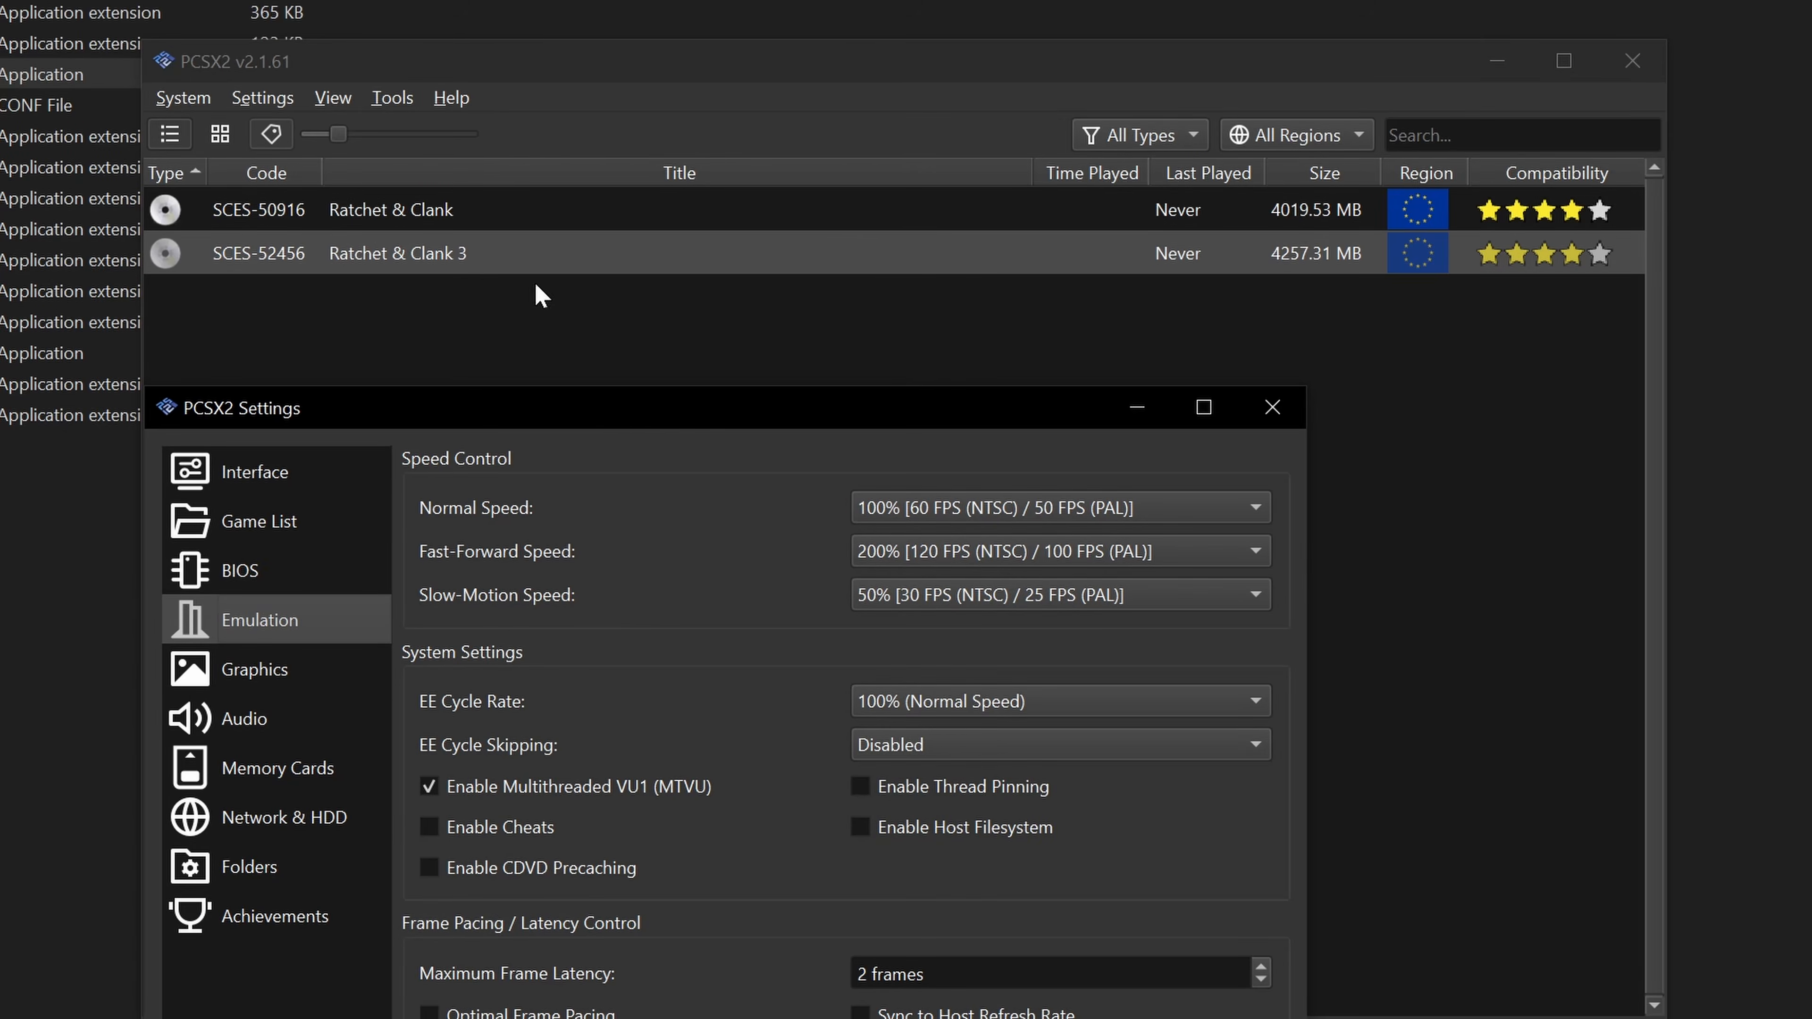
left_click_drag(600, 419, 794, 85)
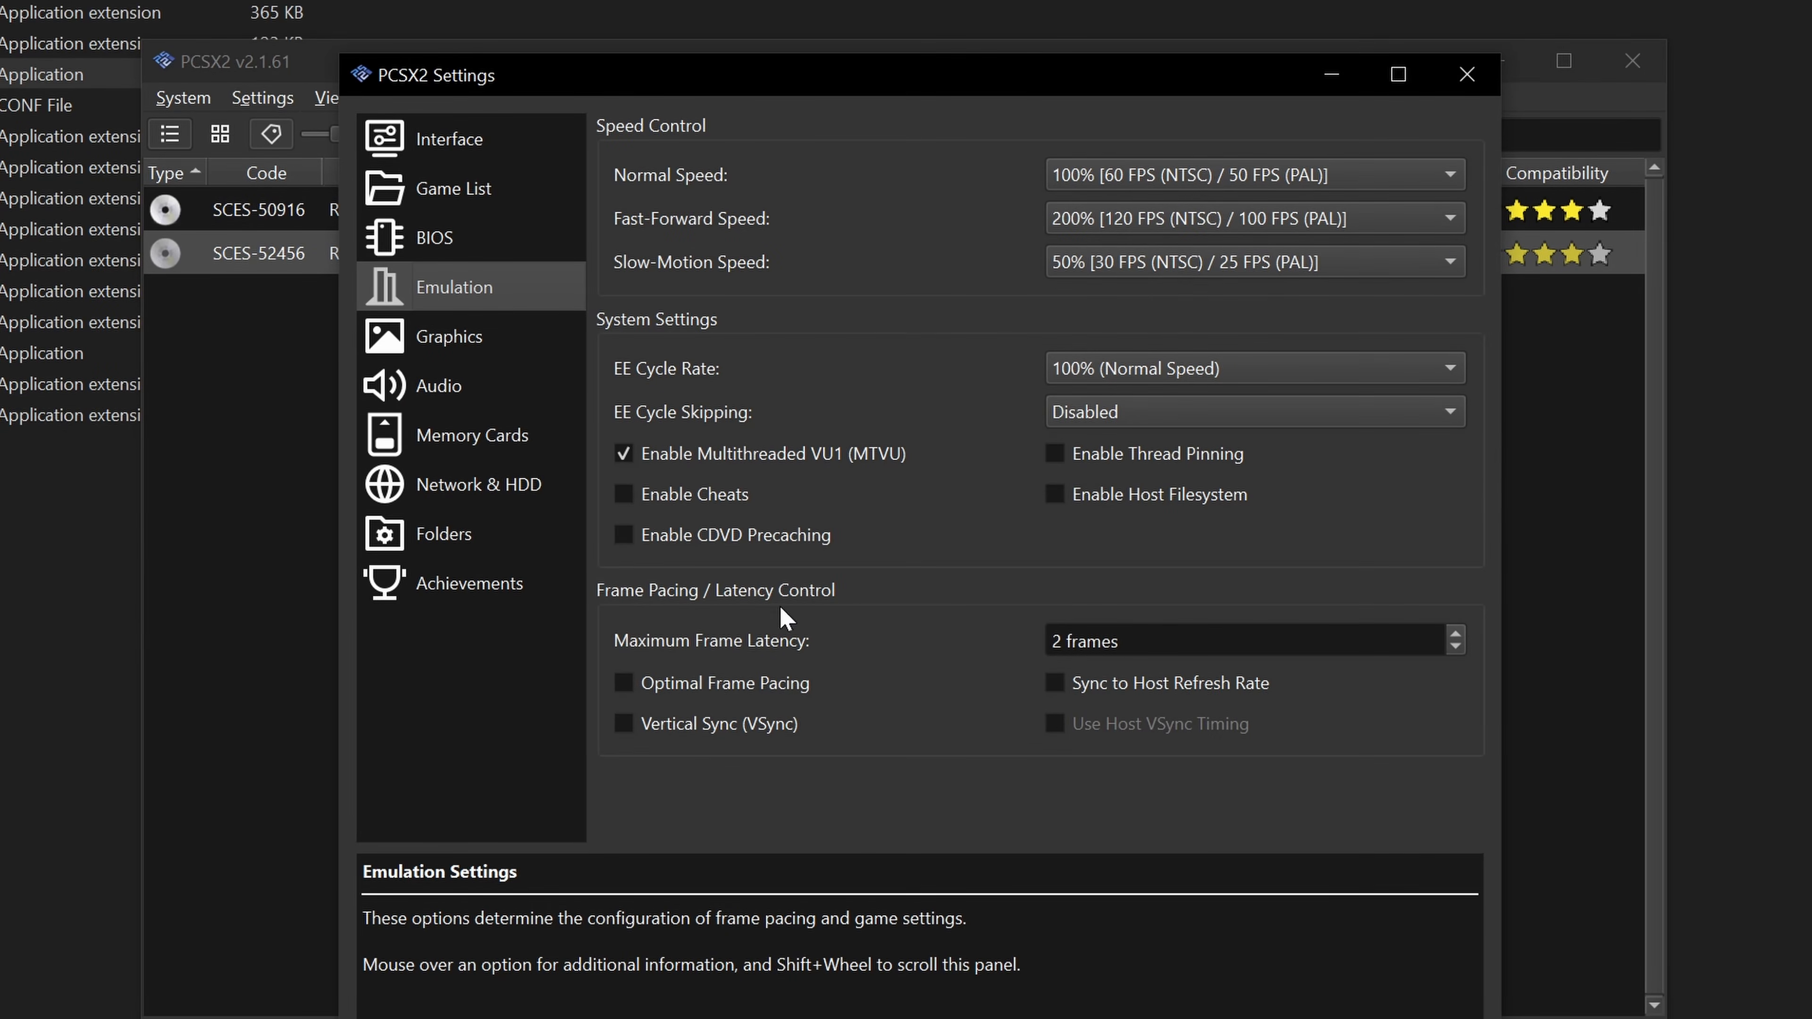
mouse_move(715, 710)
- Enable Apply Widescreen Patches in the Graphics display settings and keep the graphics adapter on (Default)
left_click(467, 348)
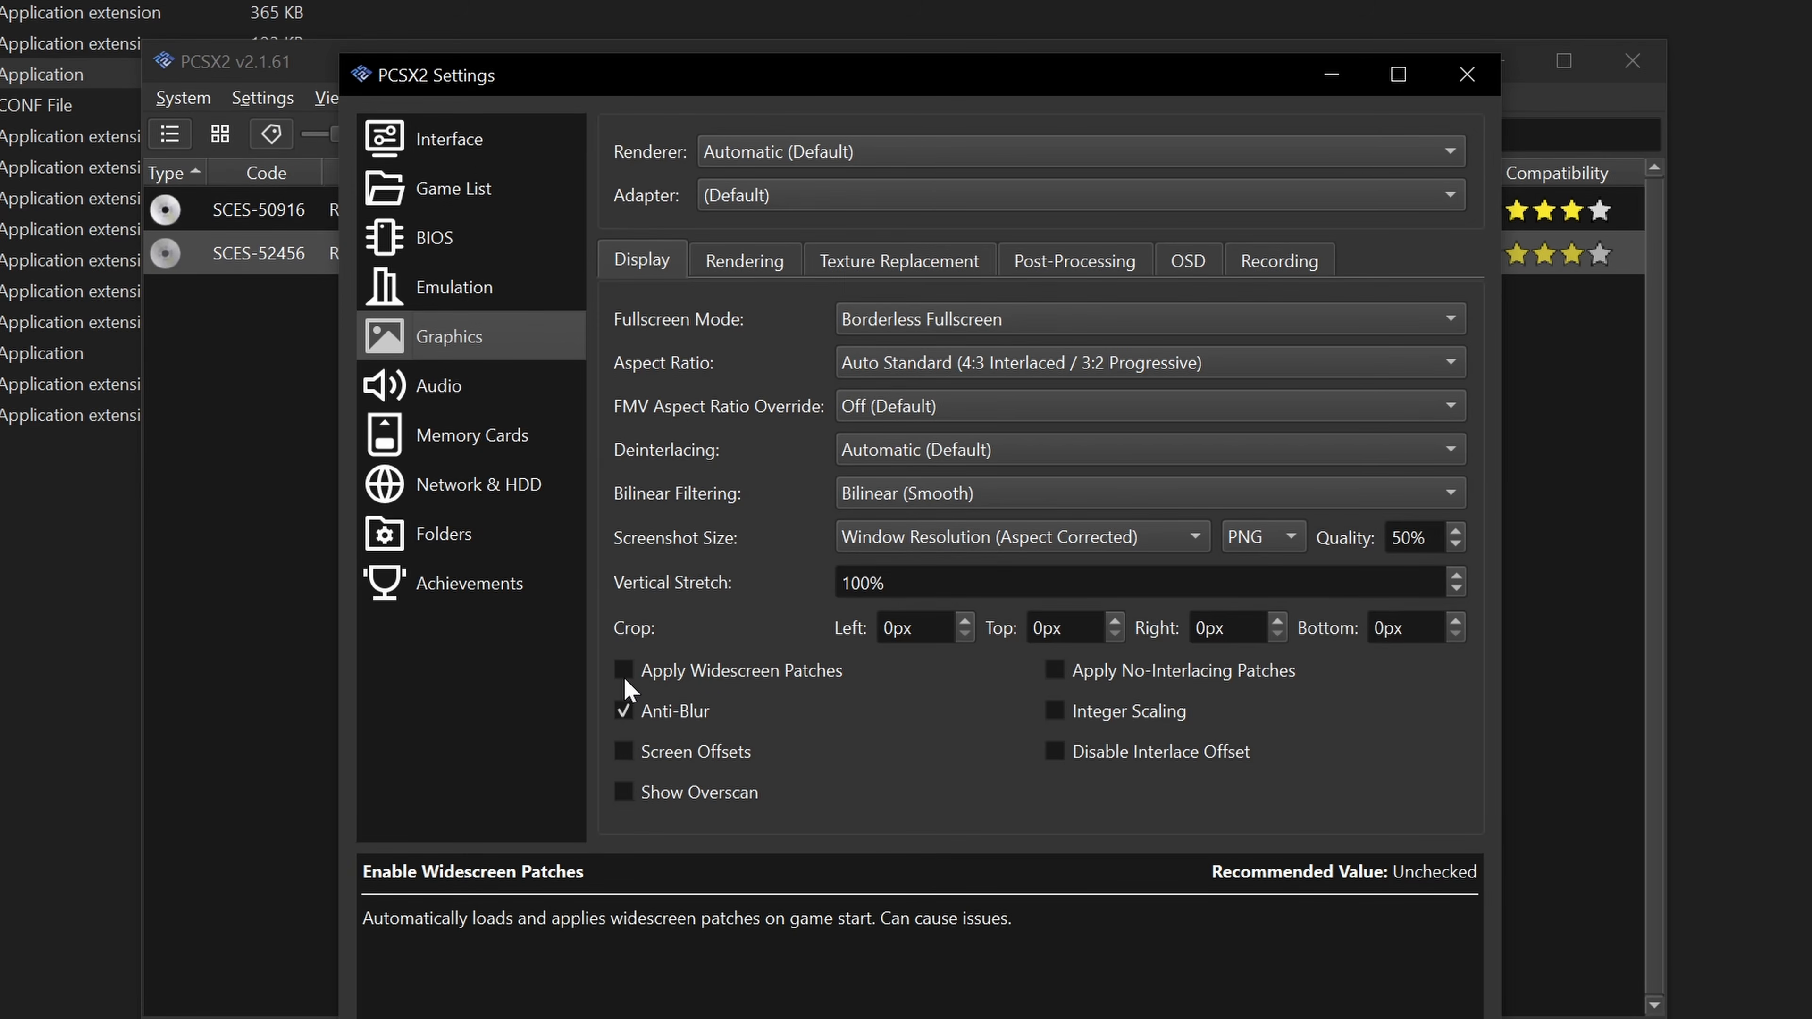
left_click(625, 676)
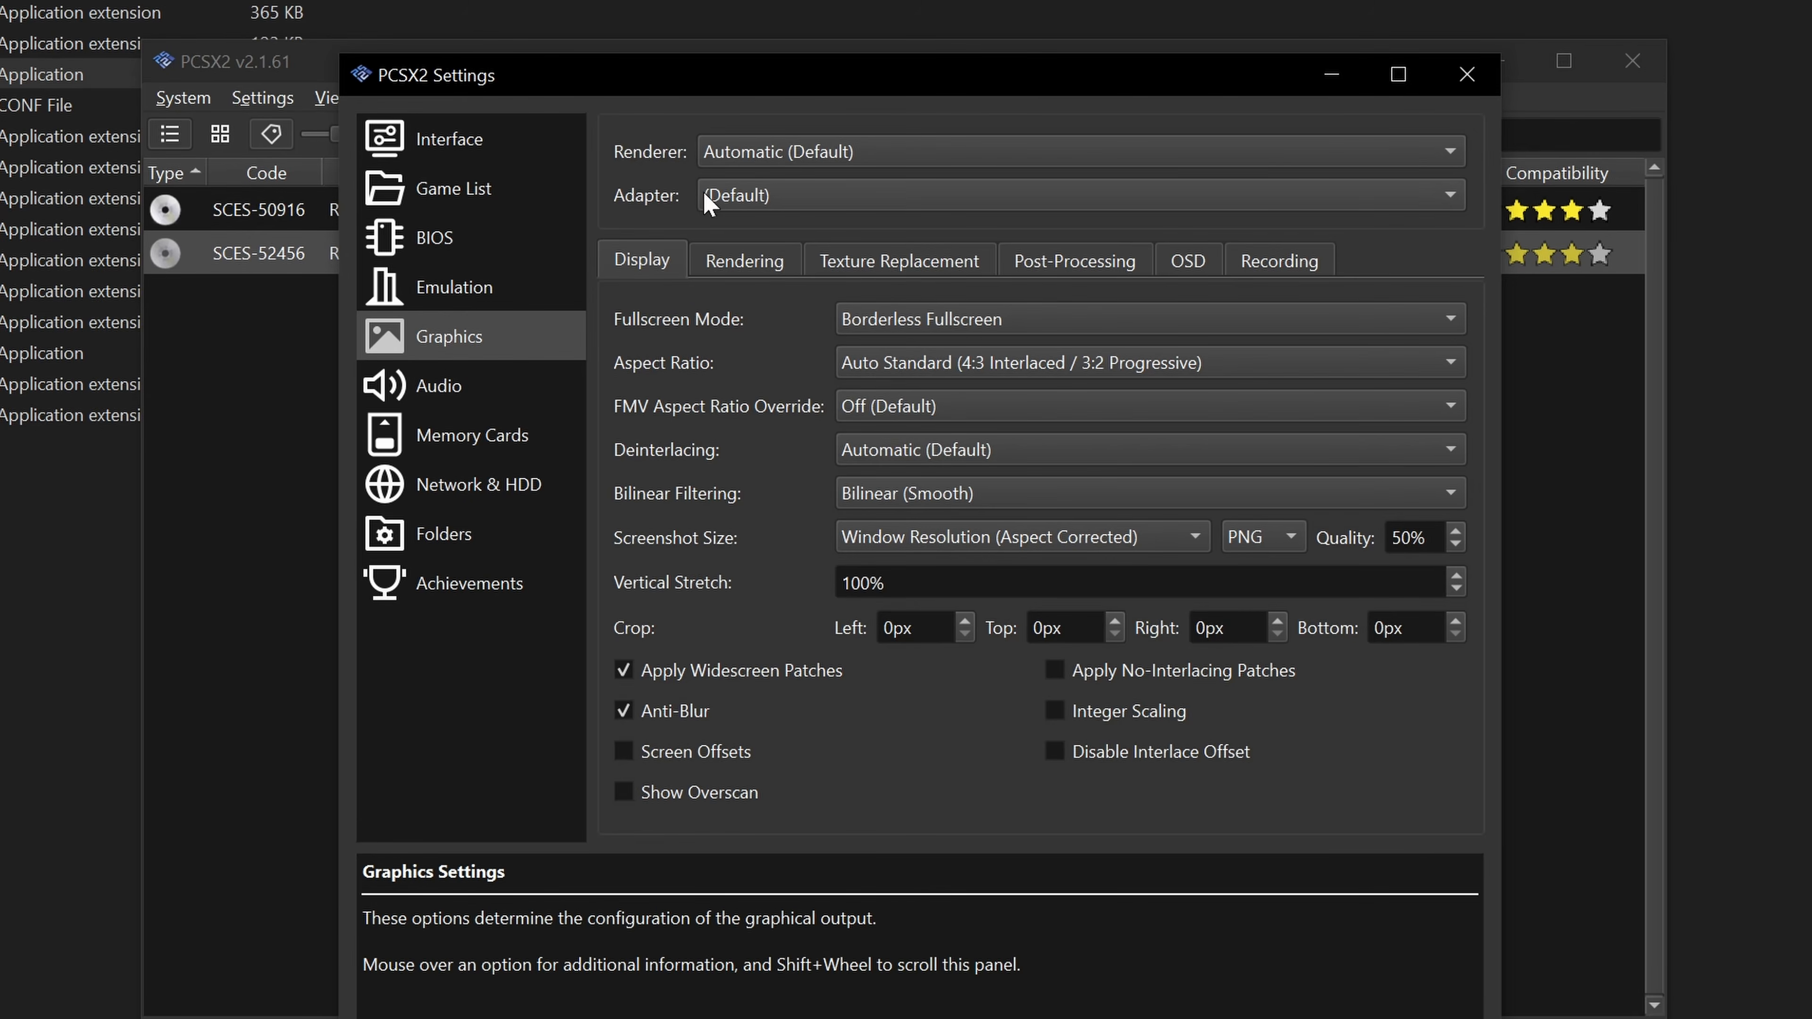
left_click(760, 164)
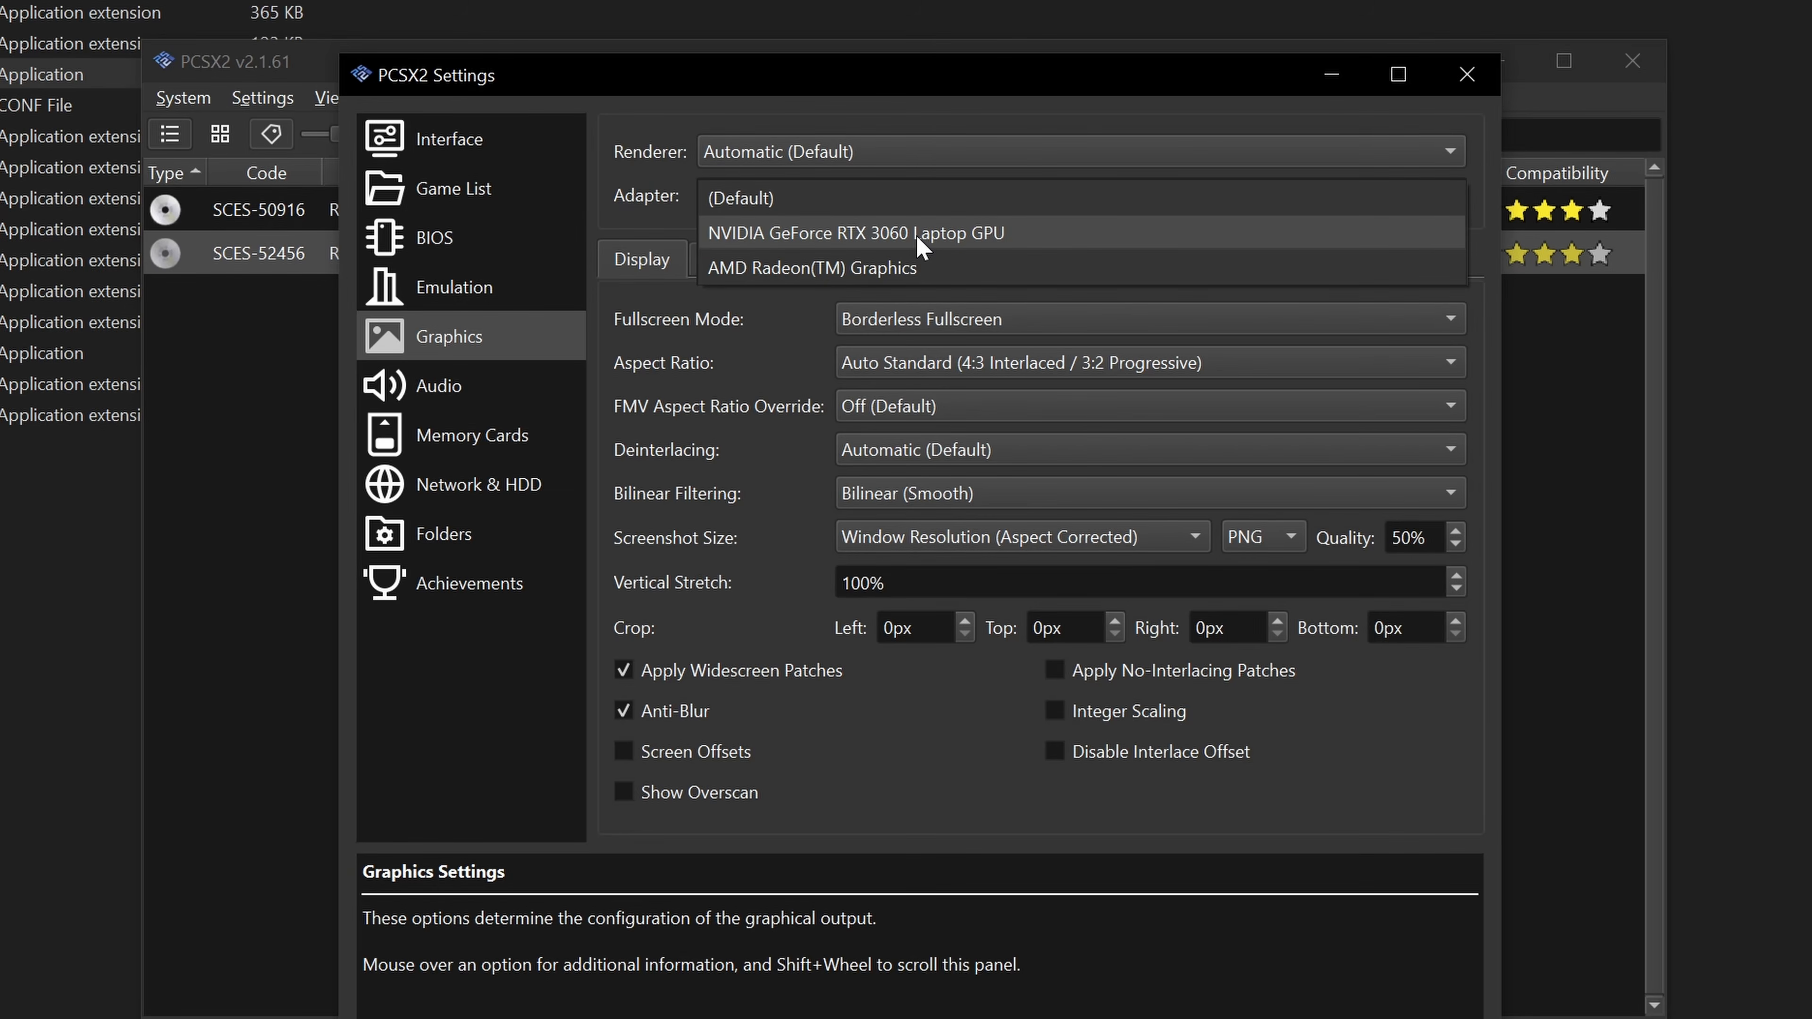
left_click(927, 201)
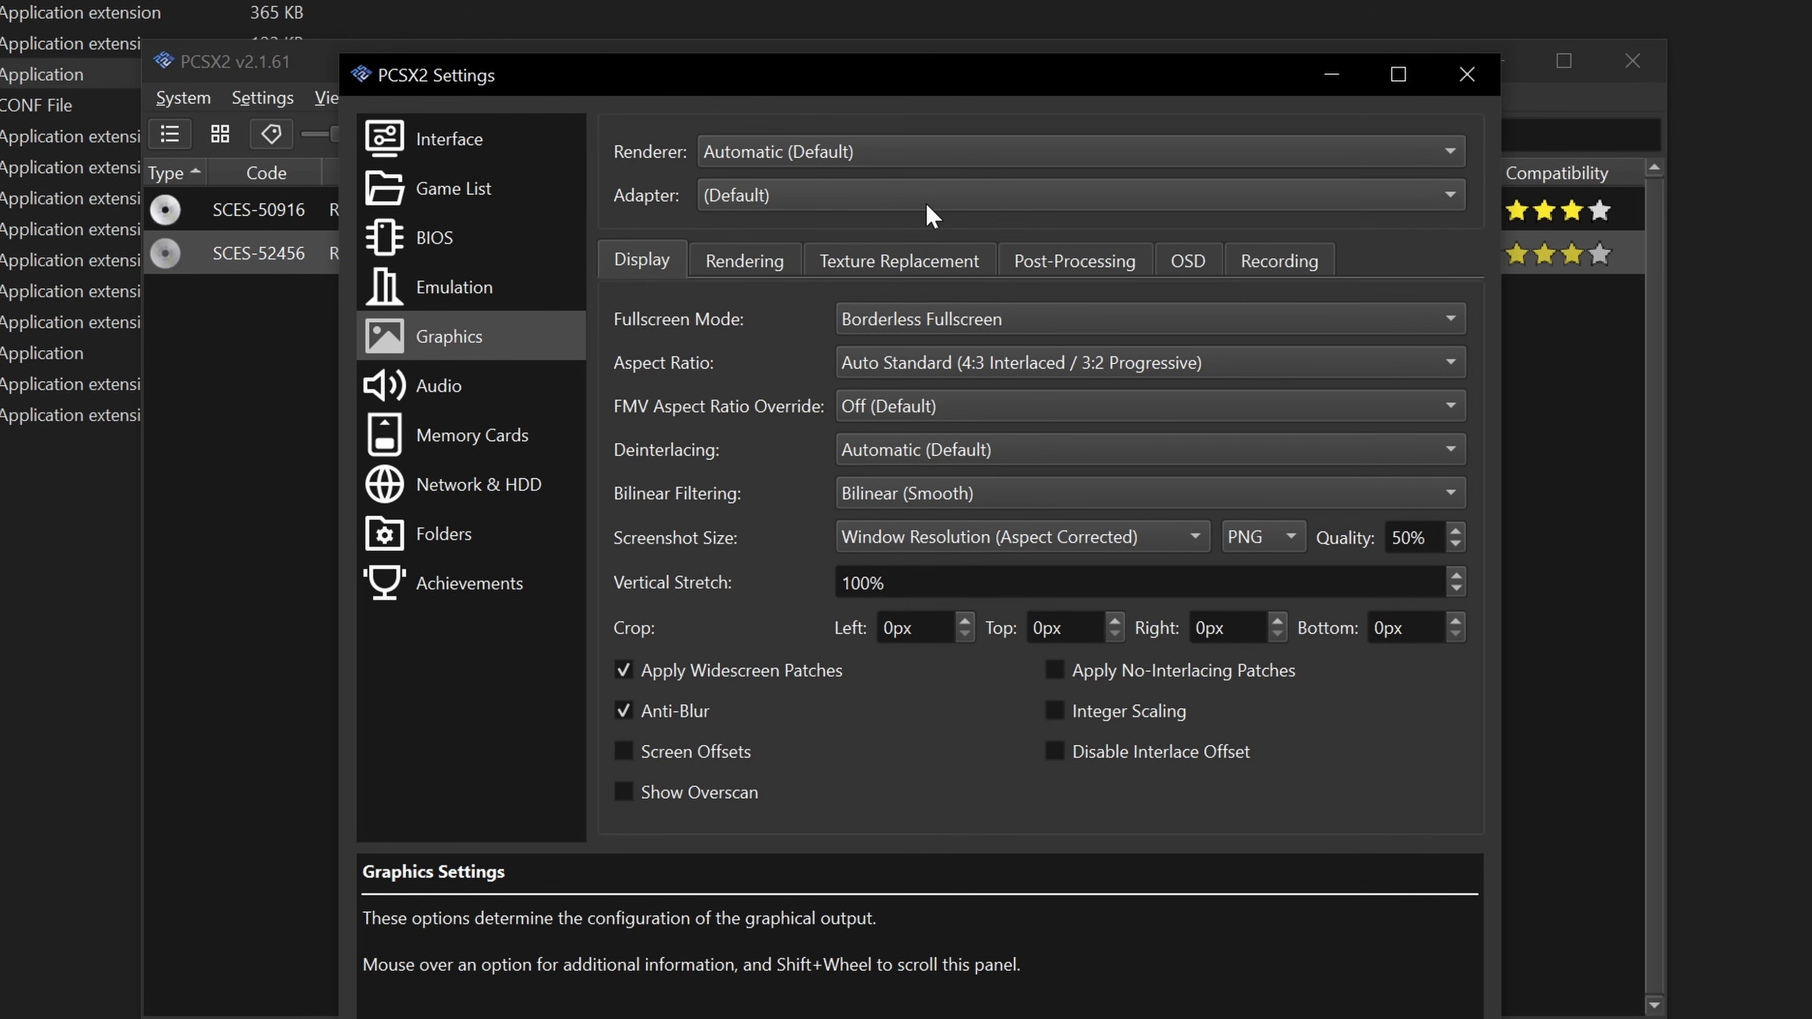
- Set the Internal Resolution in the graphics rendering settings to 6x Native (~2160px/4K UHD)
left_click(765, 262)
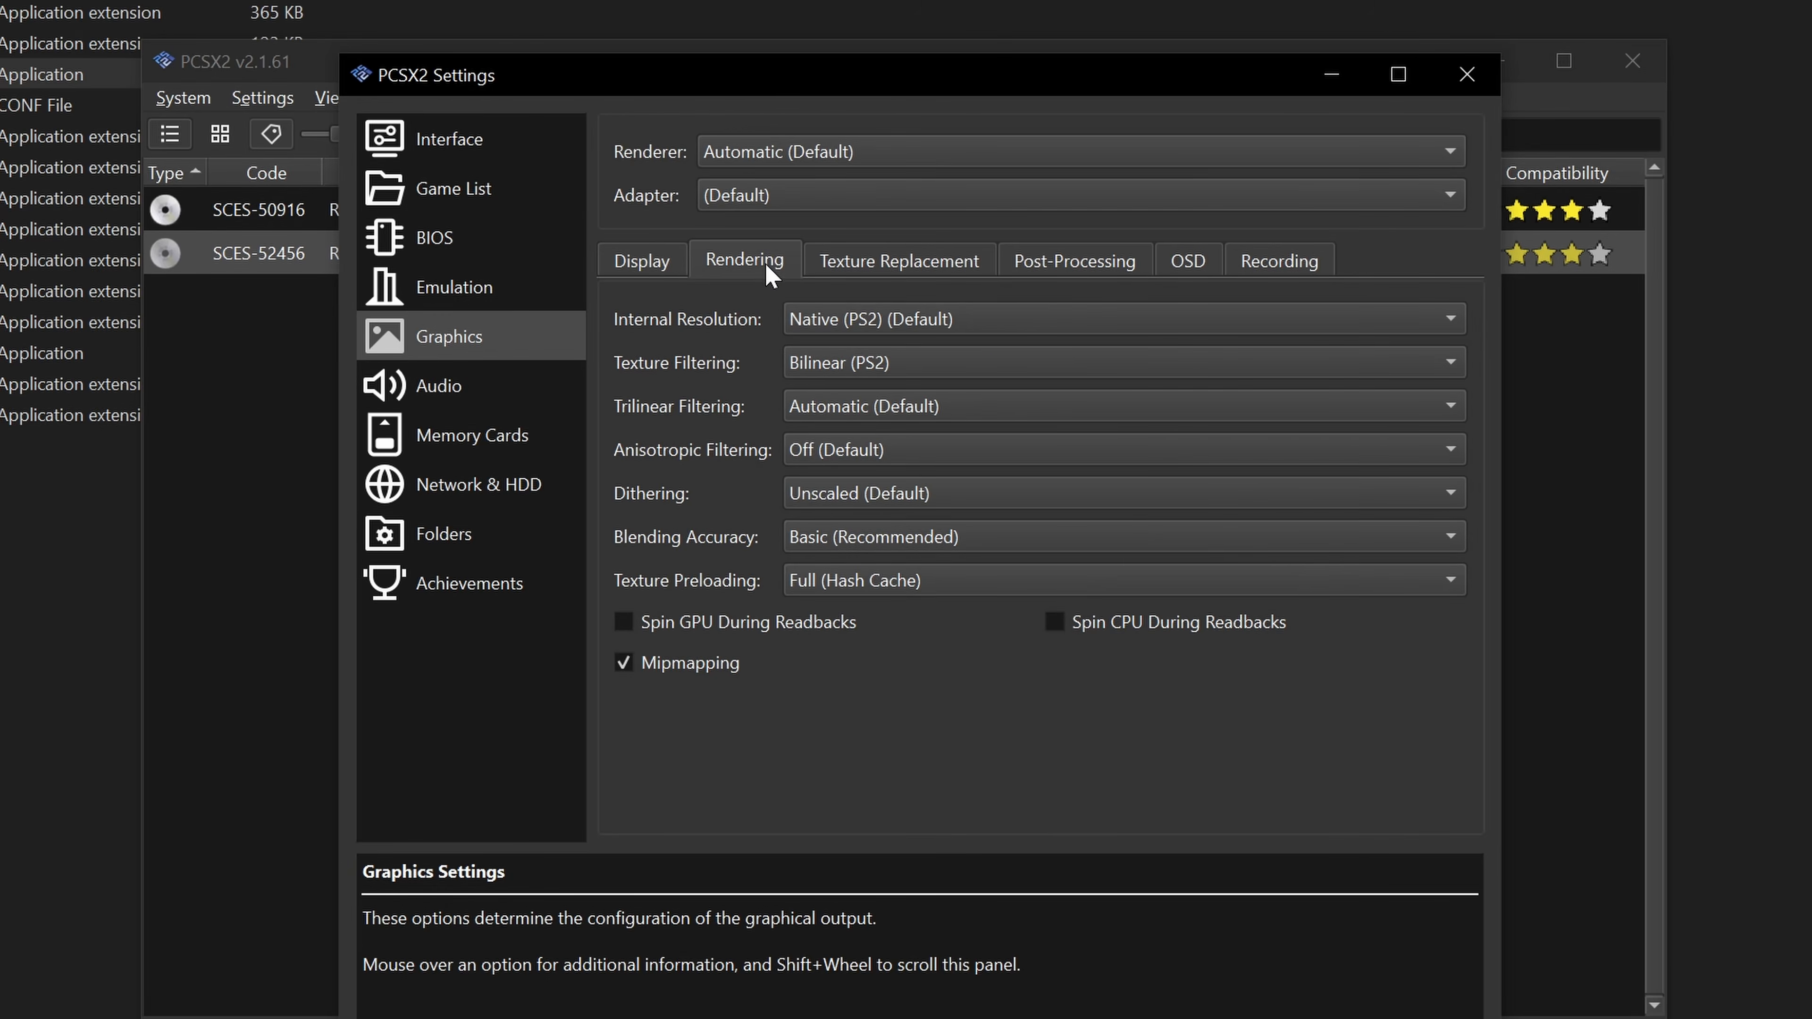
left_click(926, 315)
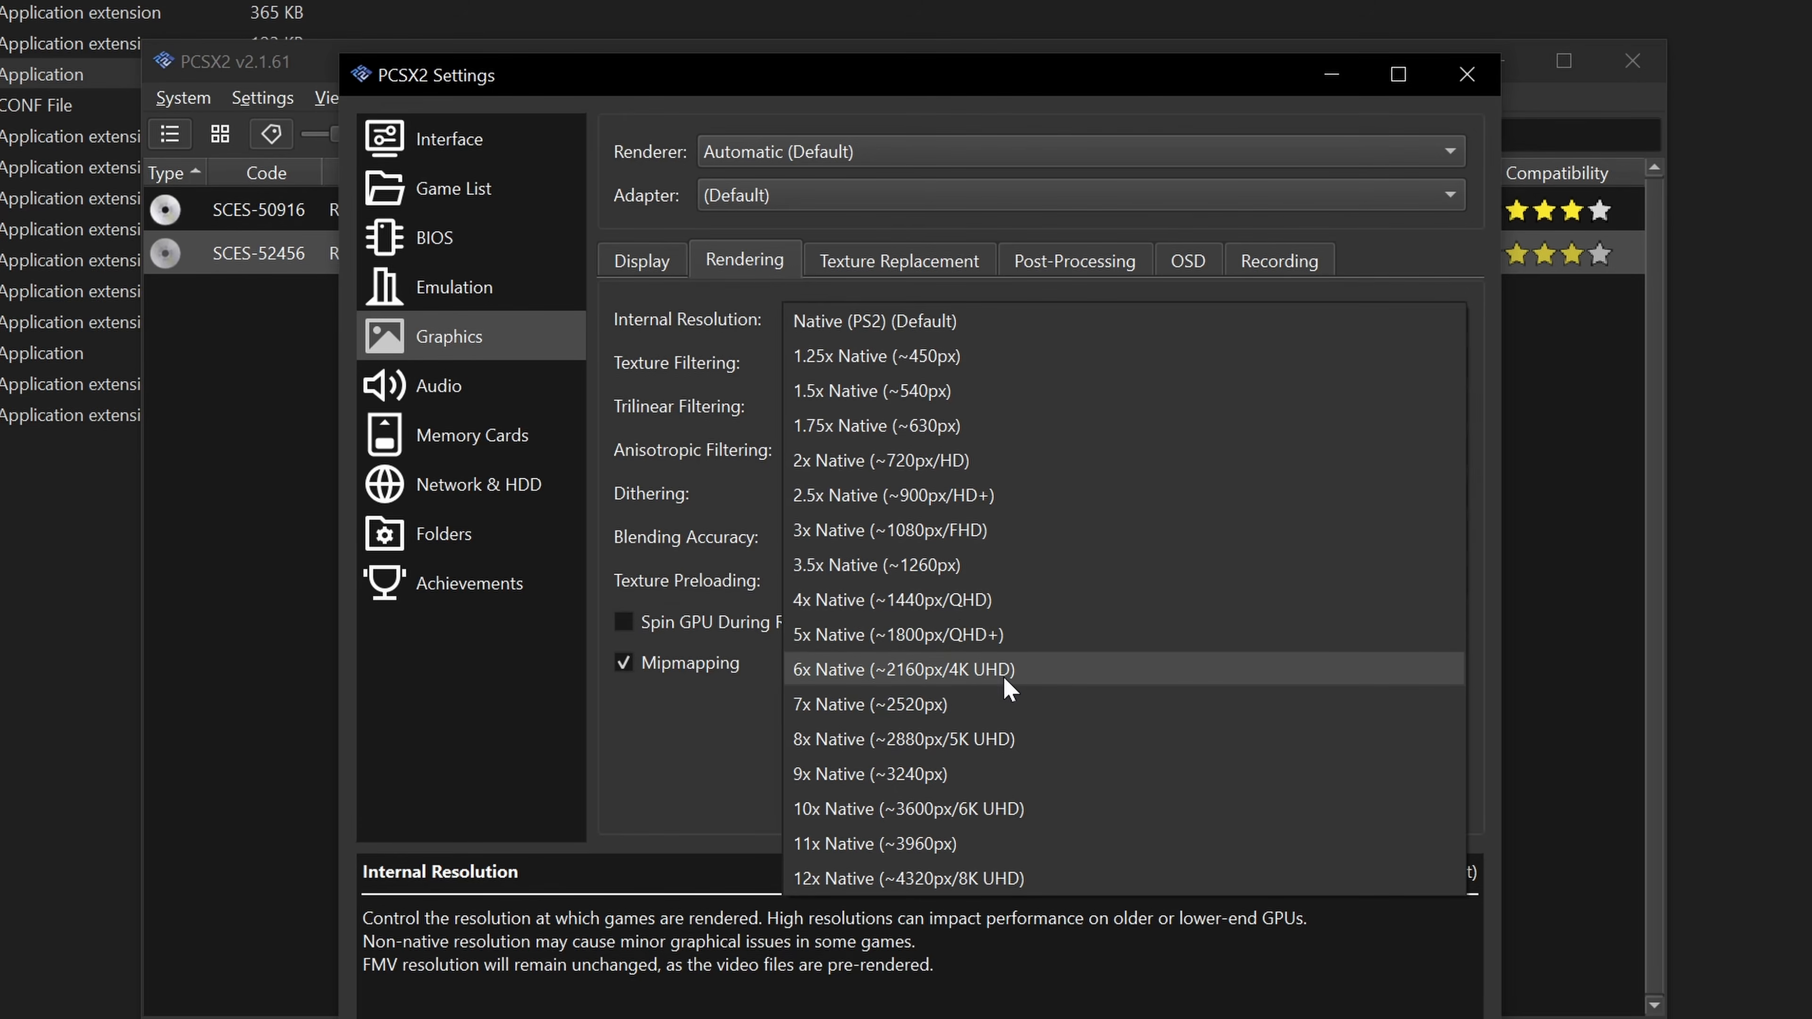
left_click(981, 675)
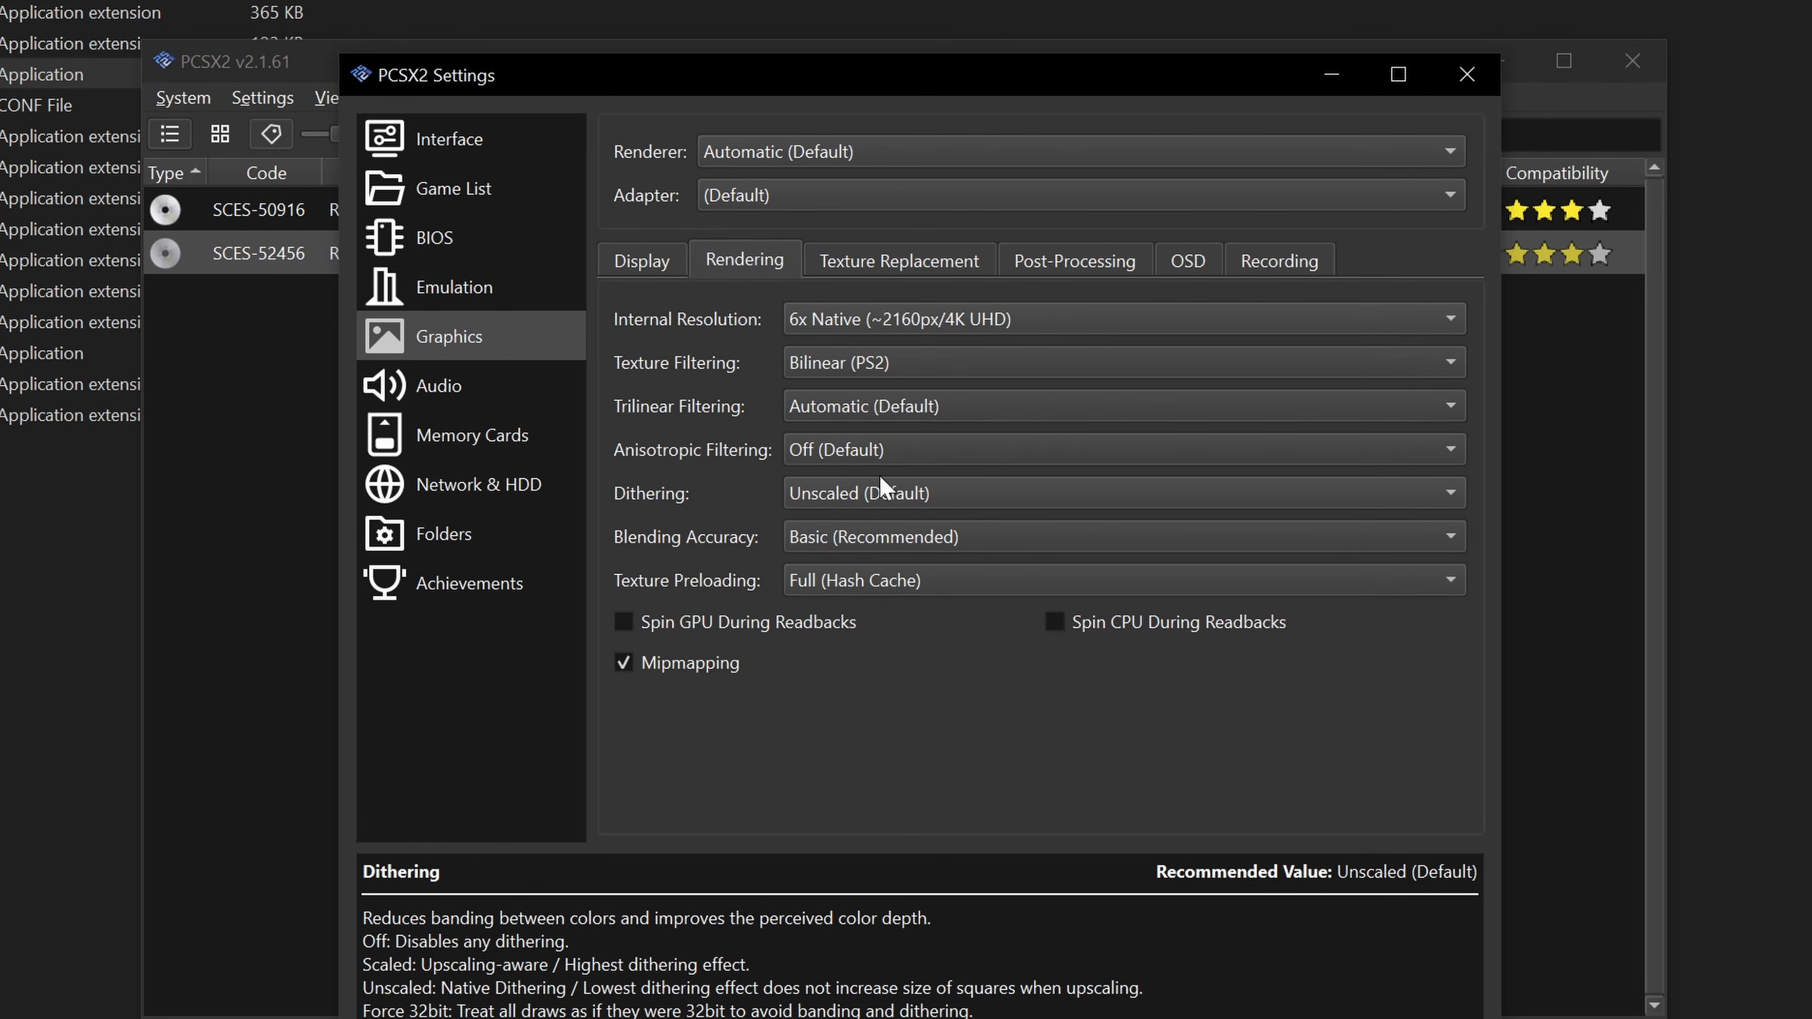
left_click(881, 325)
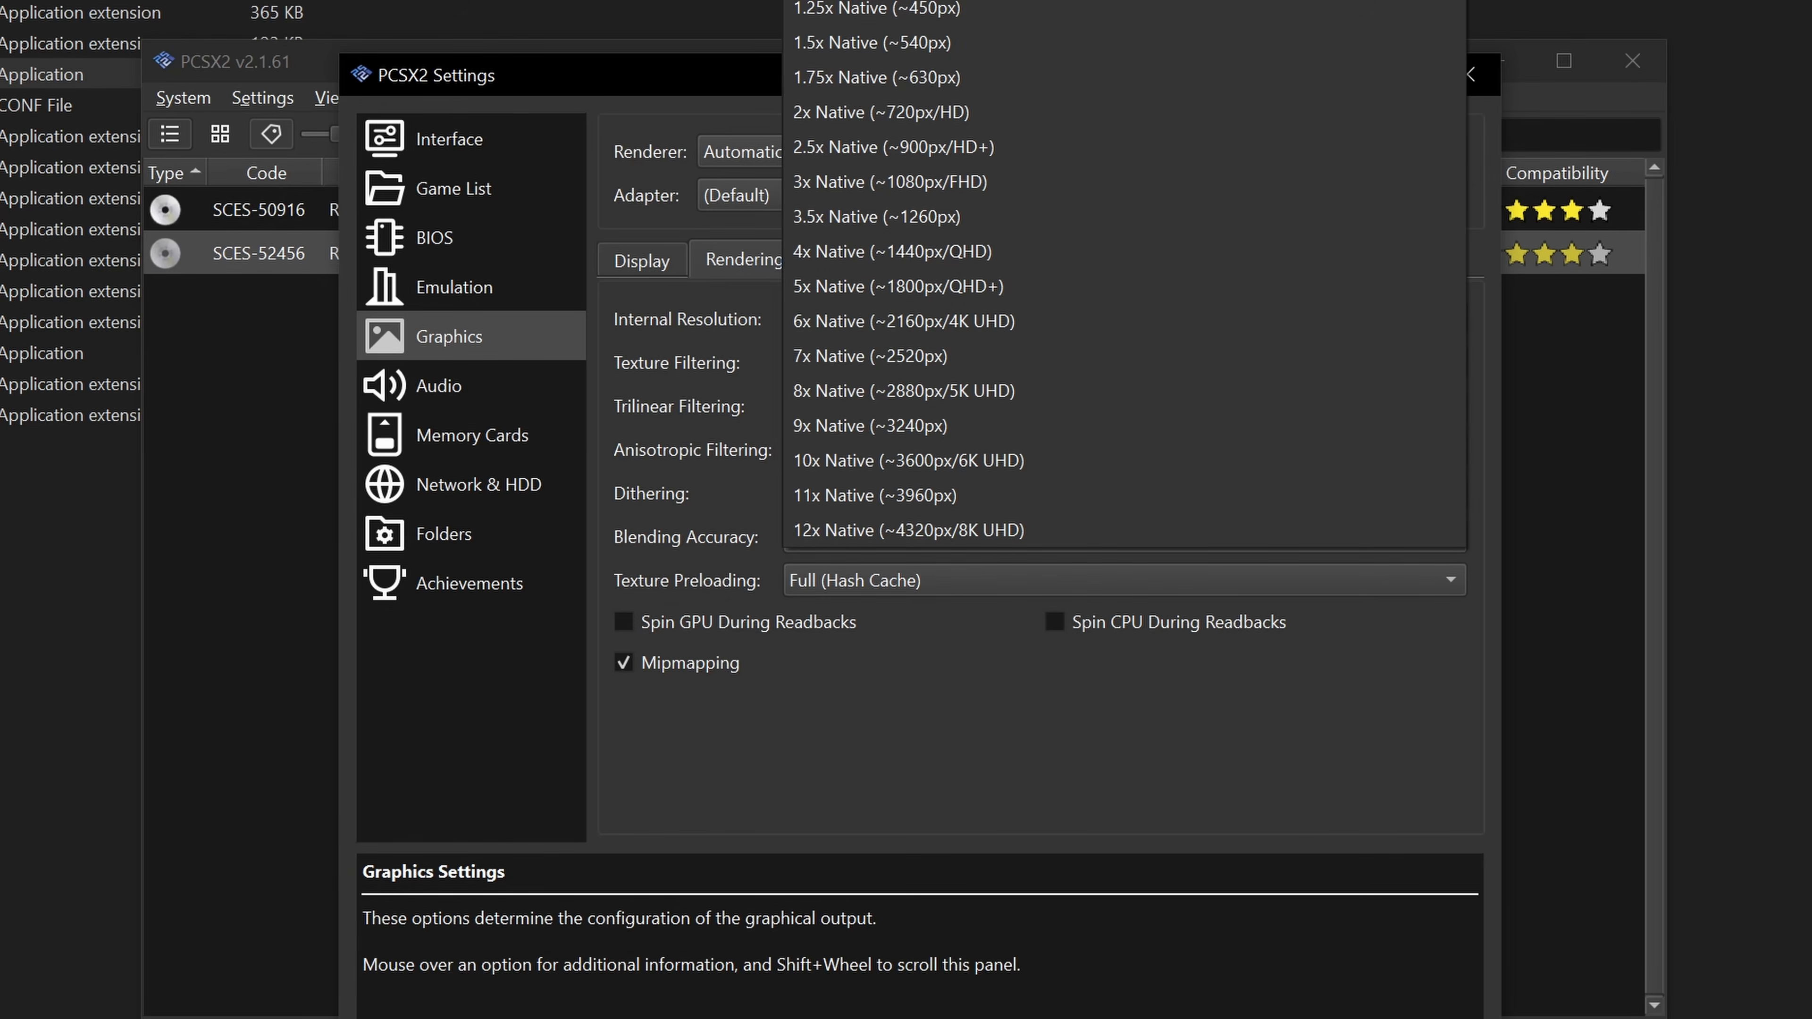
left_click(685, 490)
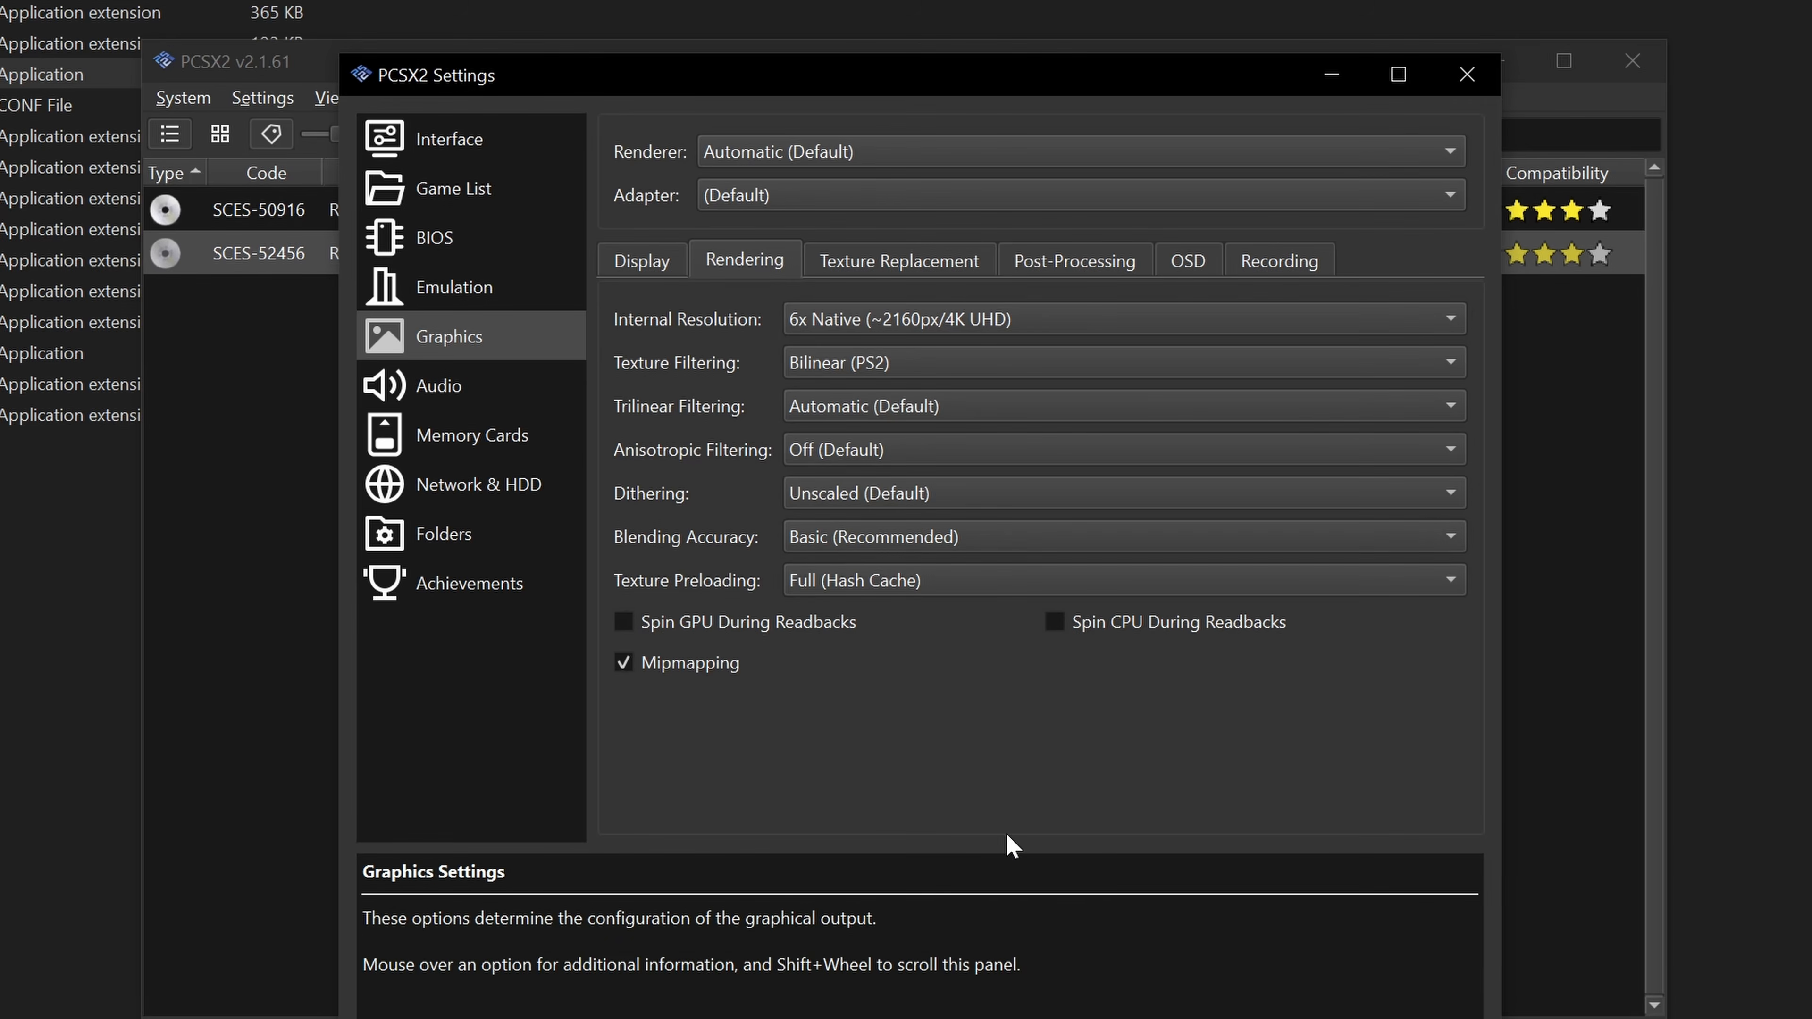
- Set Anisotropic Filtering to 16x in the graphics rendering settings
left_click(919, 451)
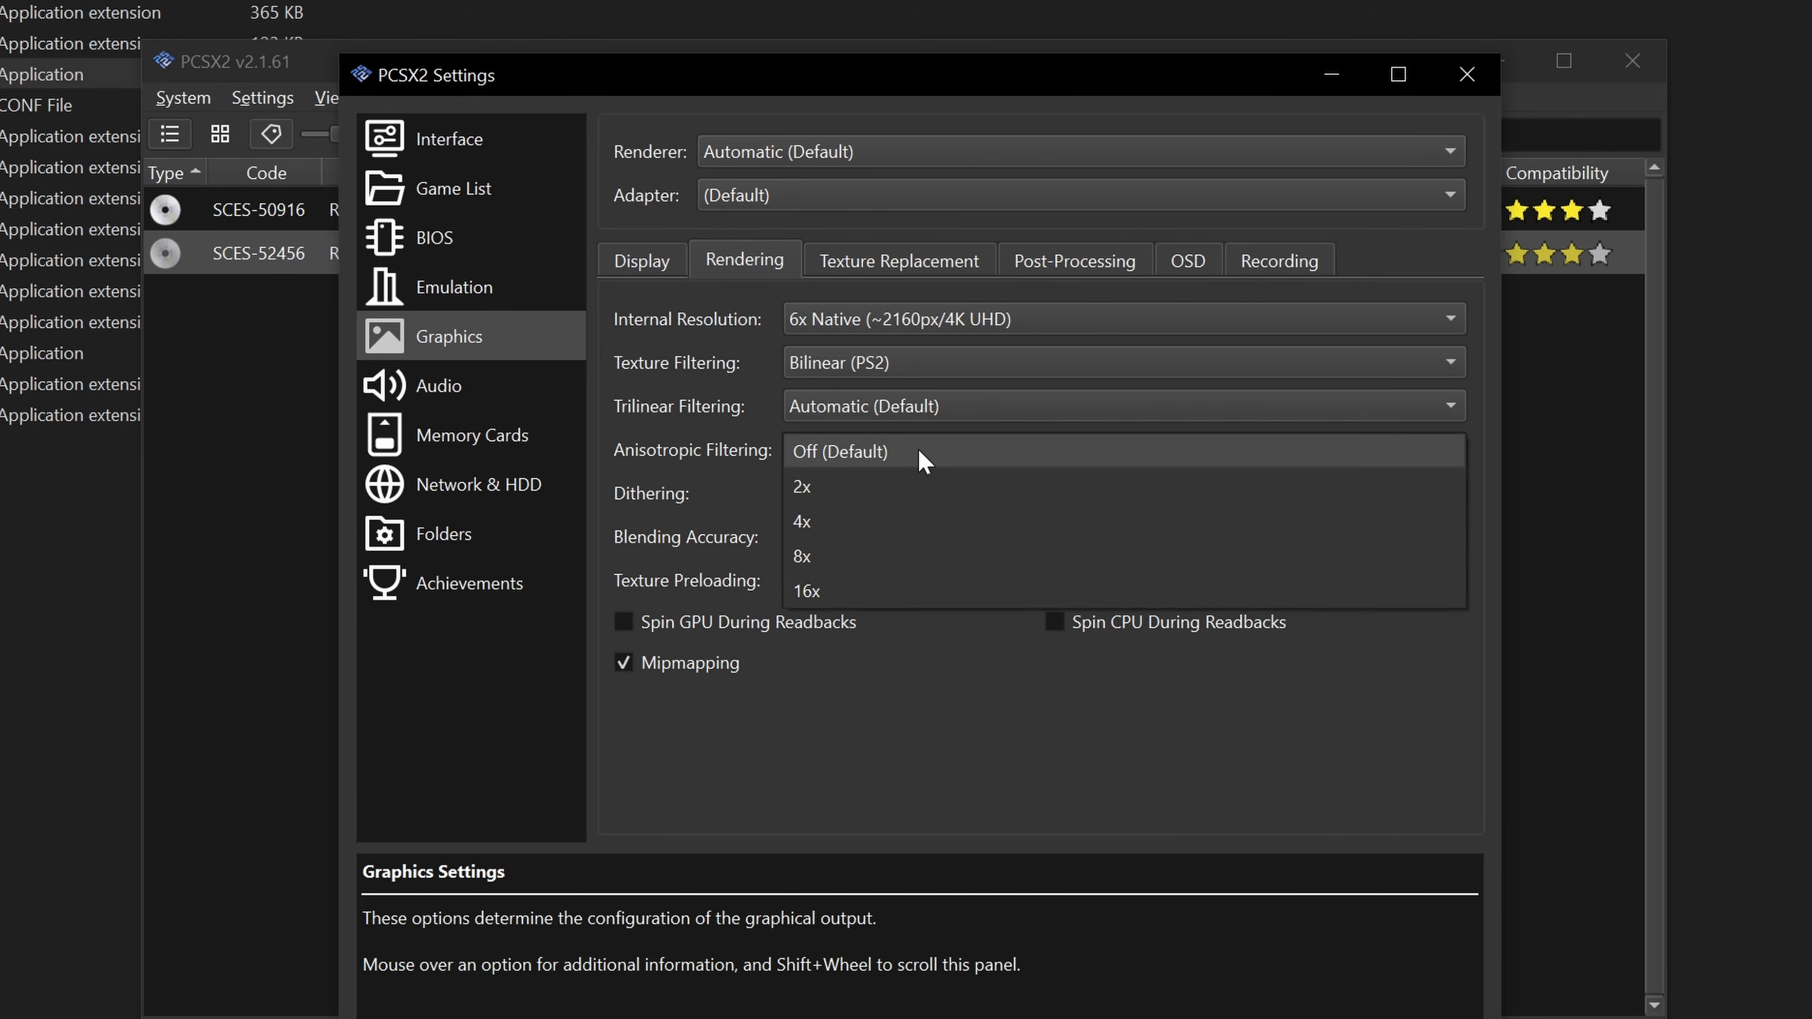
left_click(848, 591)
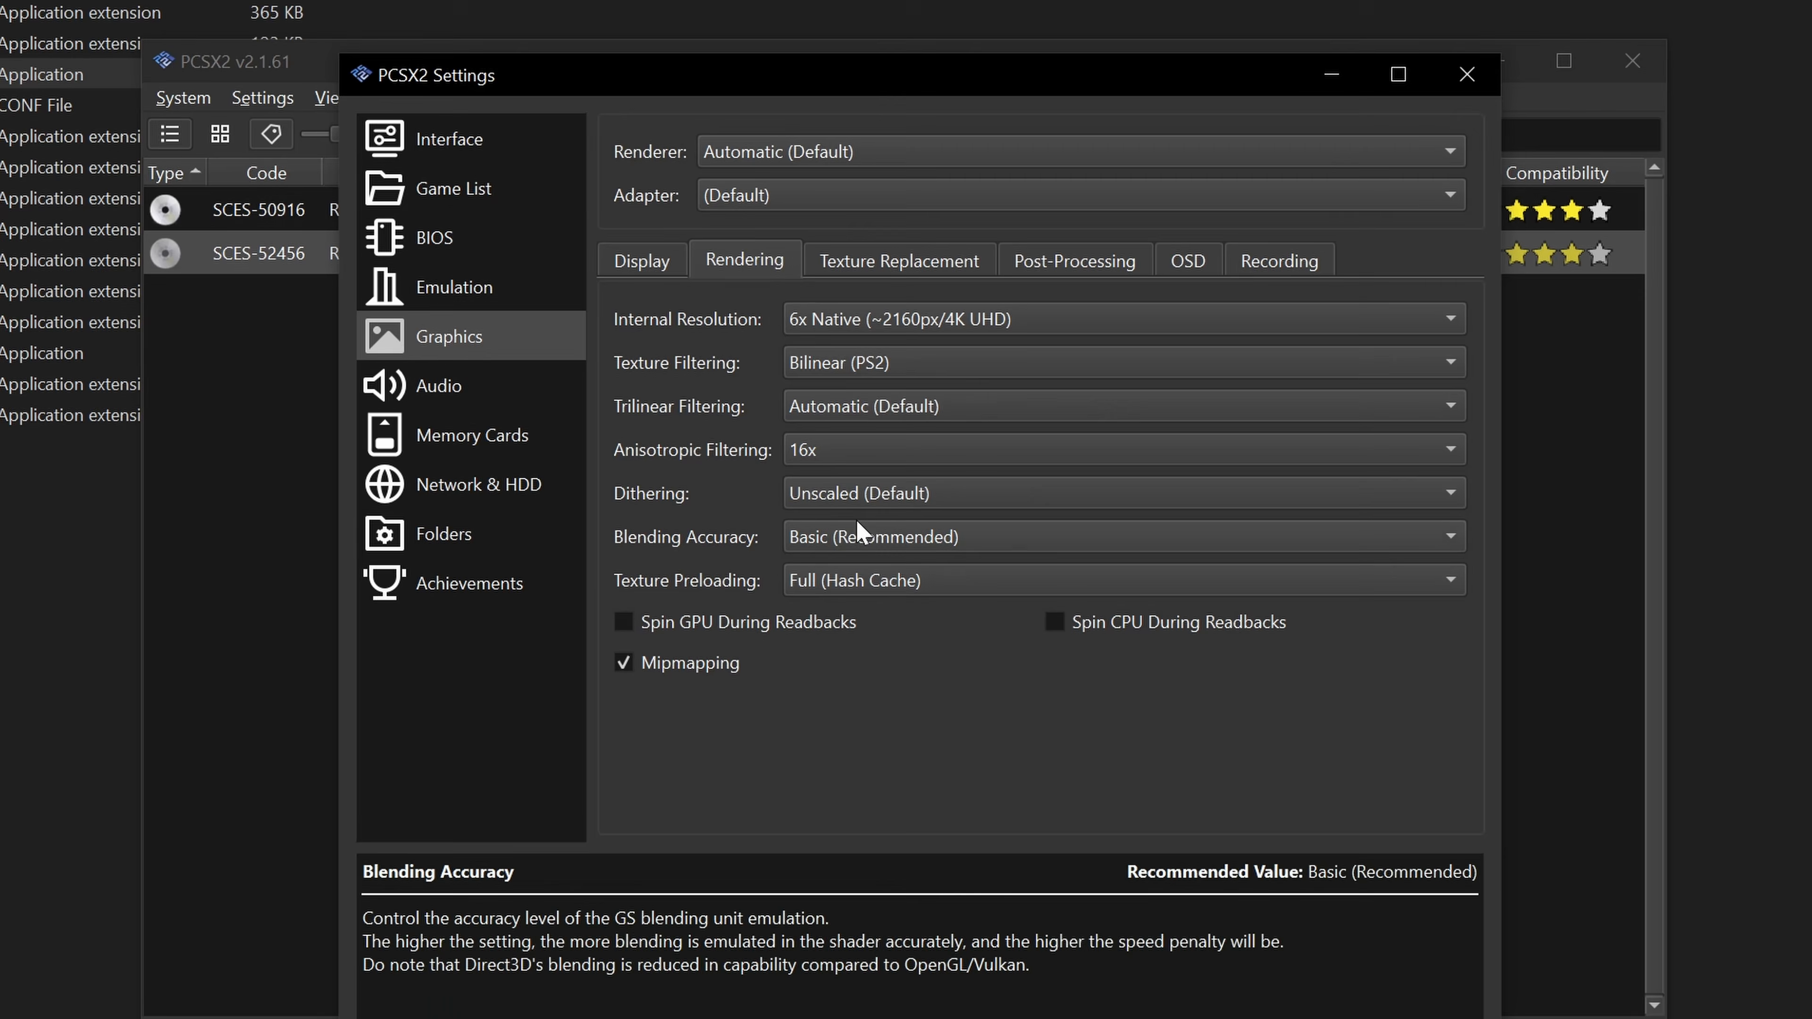
left_click(840, 460)
left_click(717, 467)
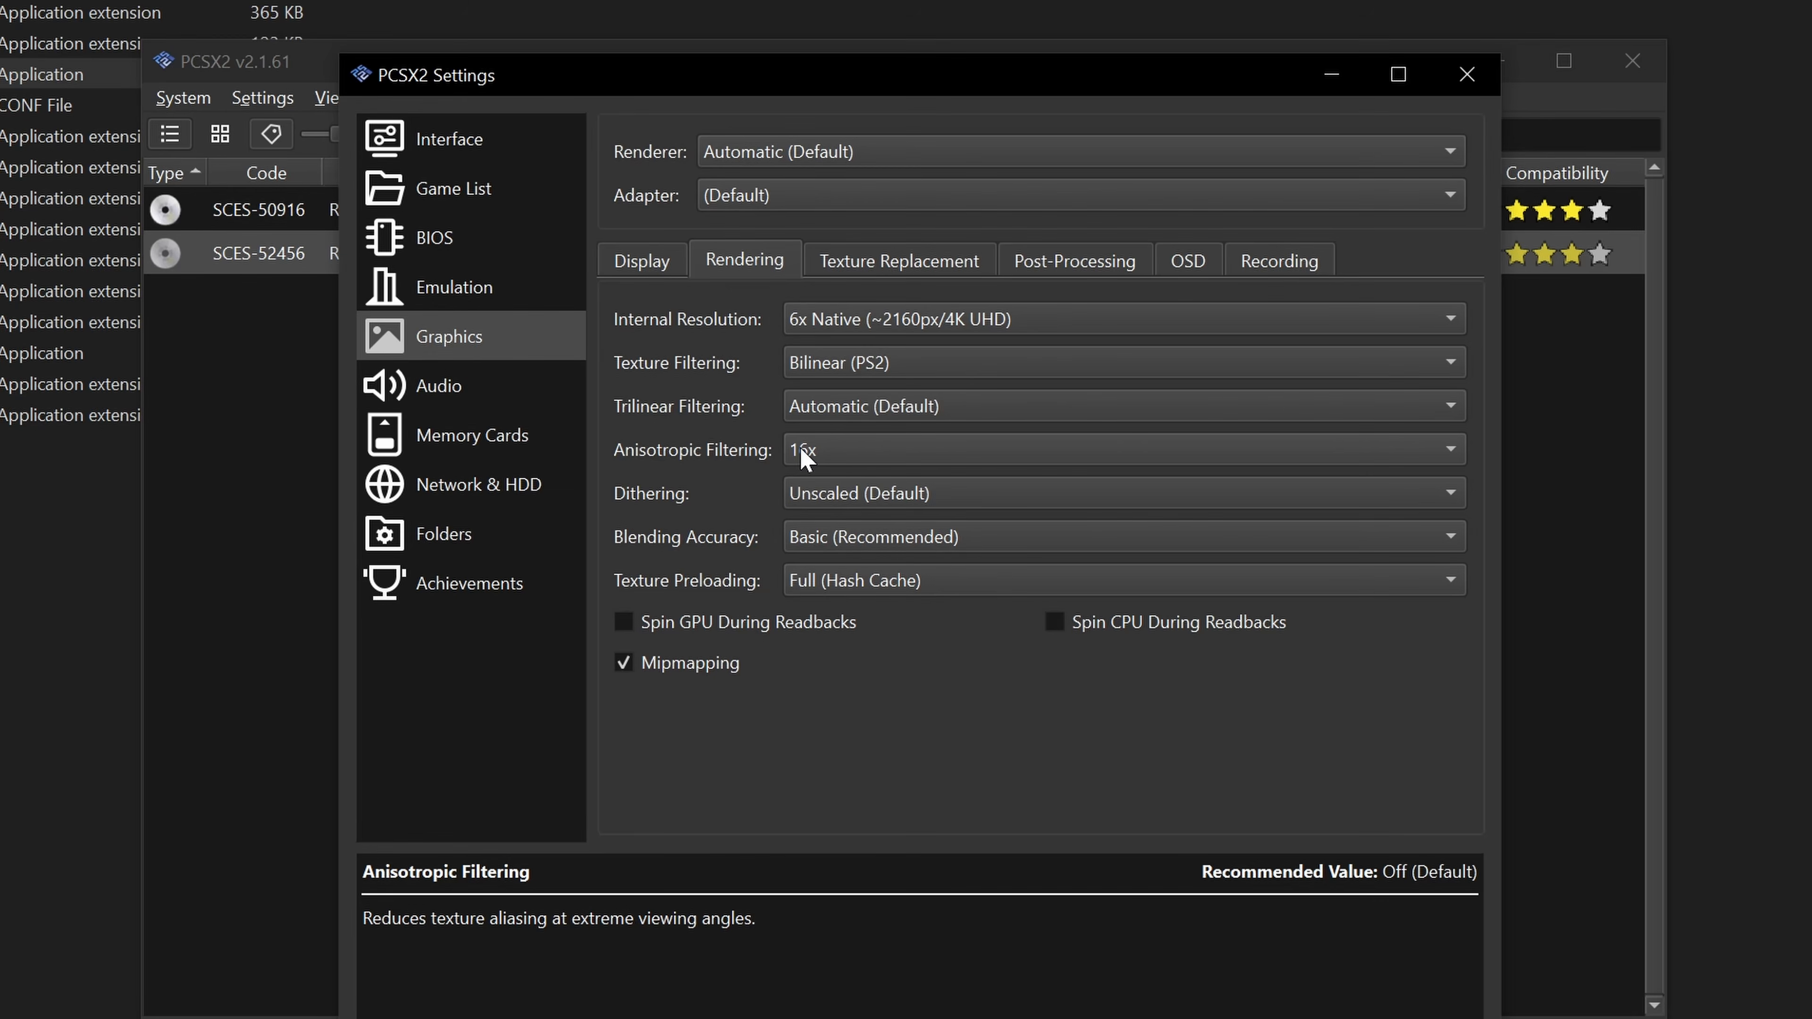
left_click(893, 457)
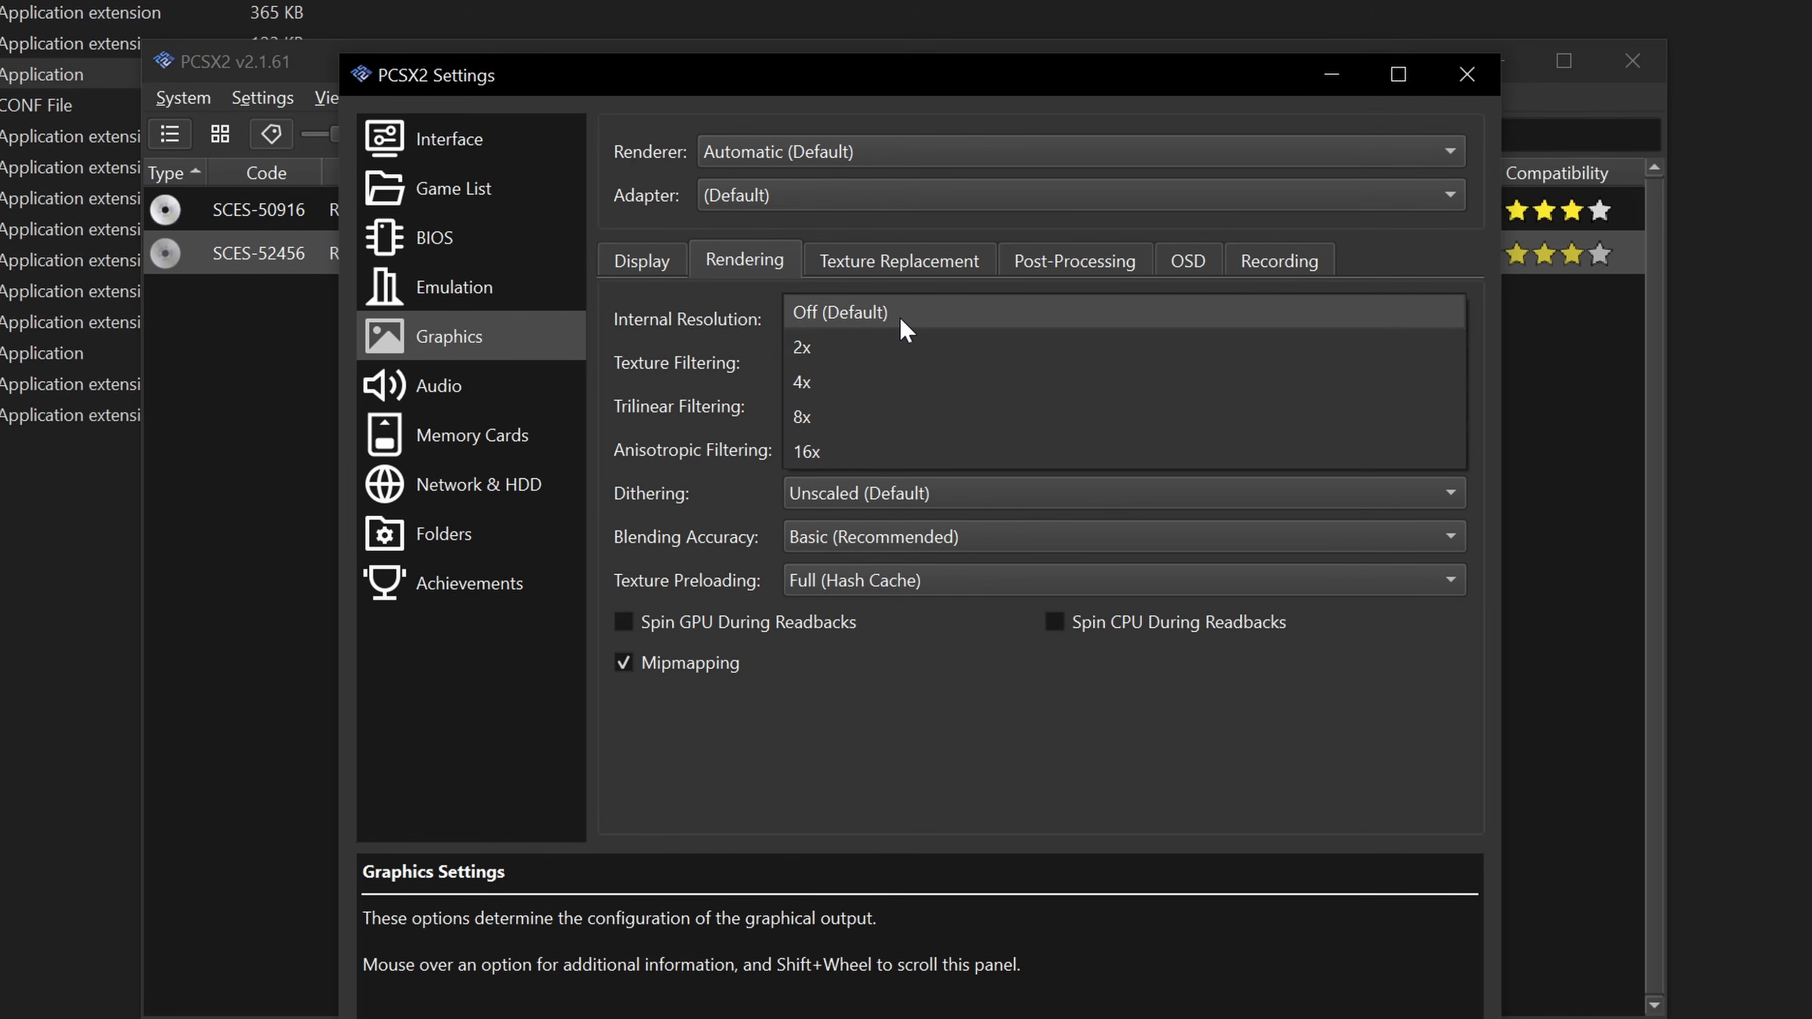
left_click(679, 422)
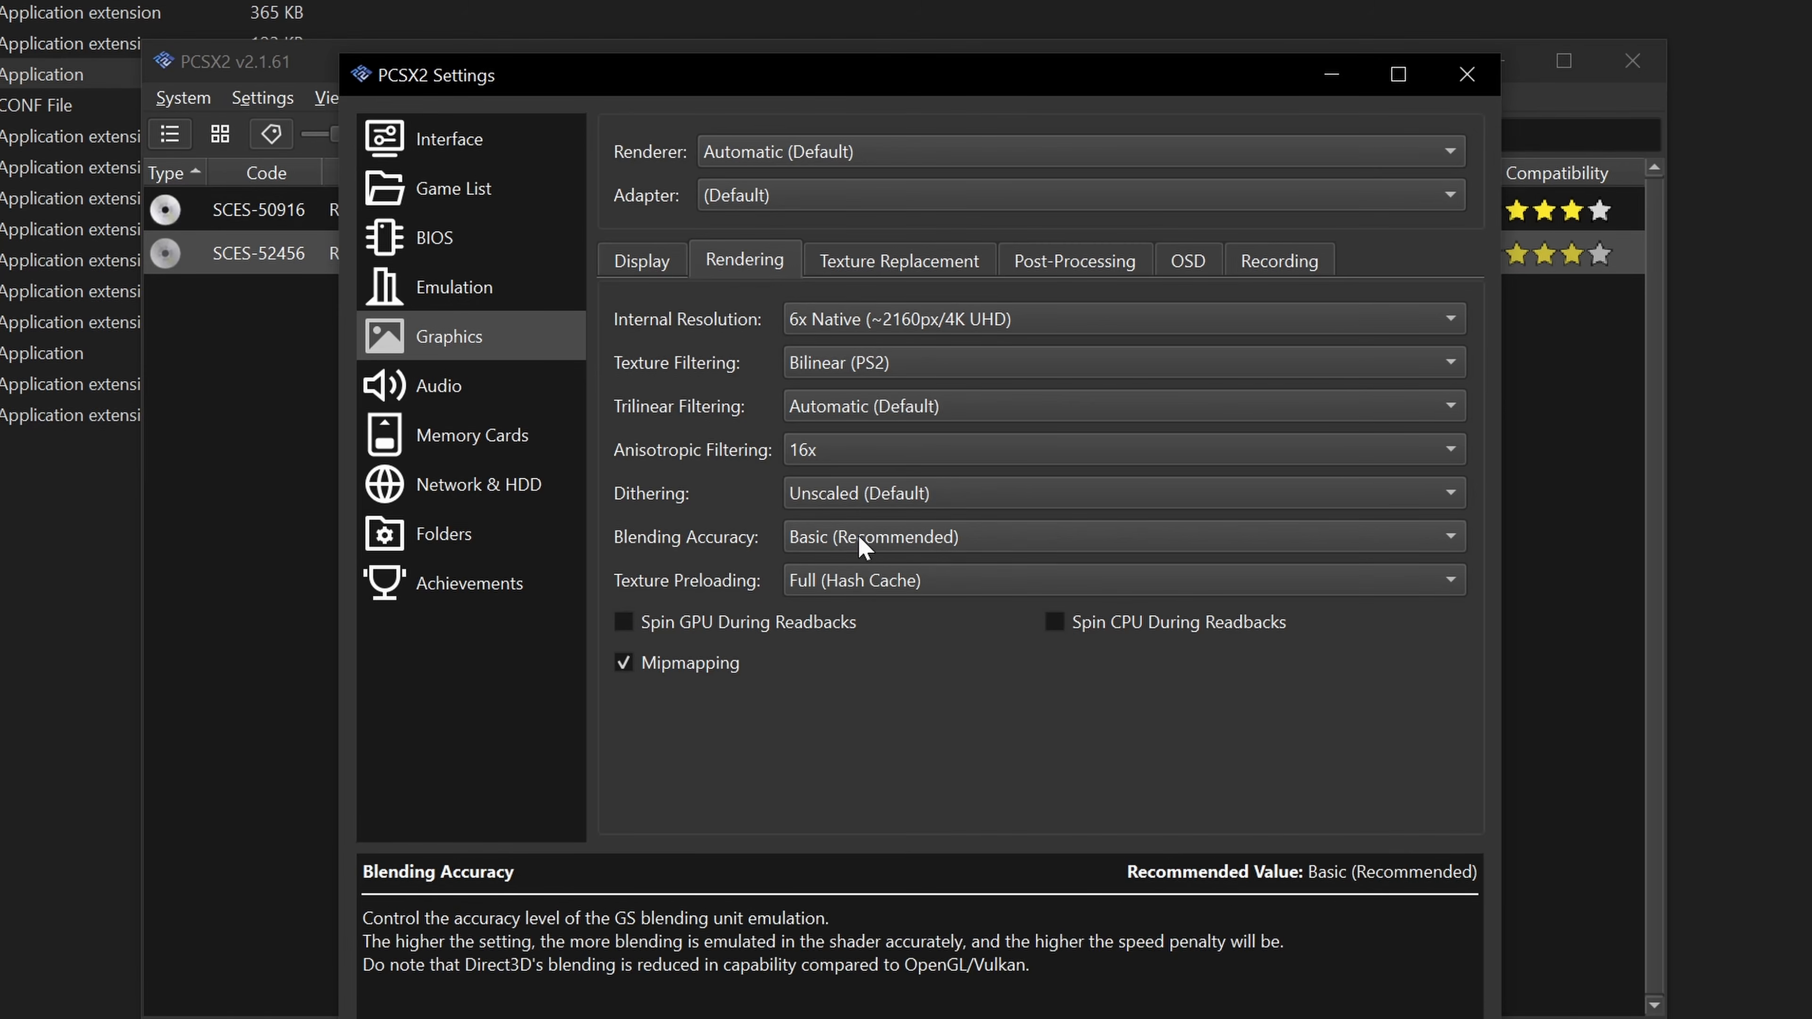
- Review the Blending Accuracy choices and the Texture Replacement, Post-Processing, OSD and Recording graphics settings
left_click(896, 553)
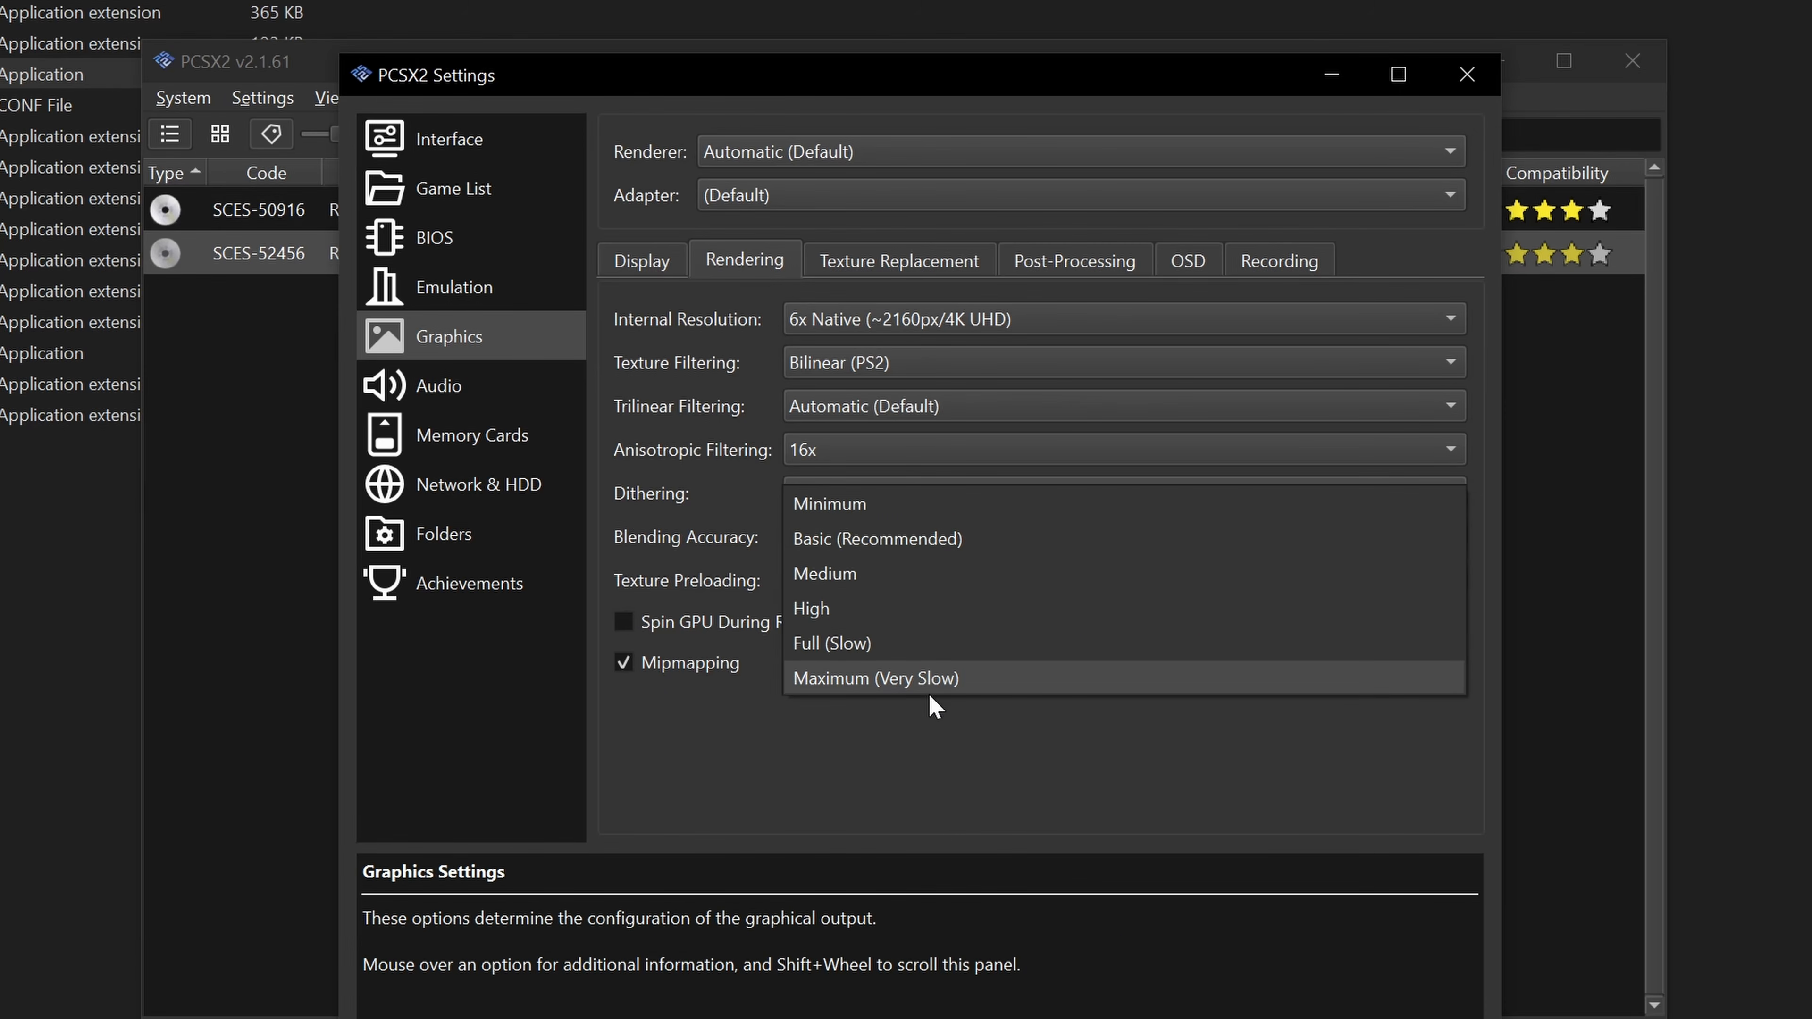
left_click(913, 750)
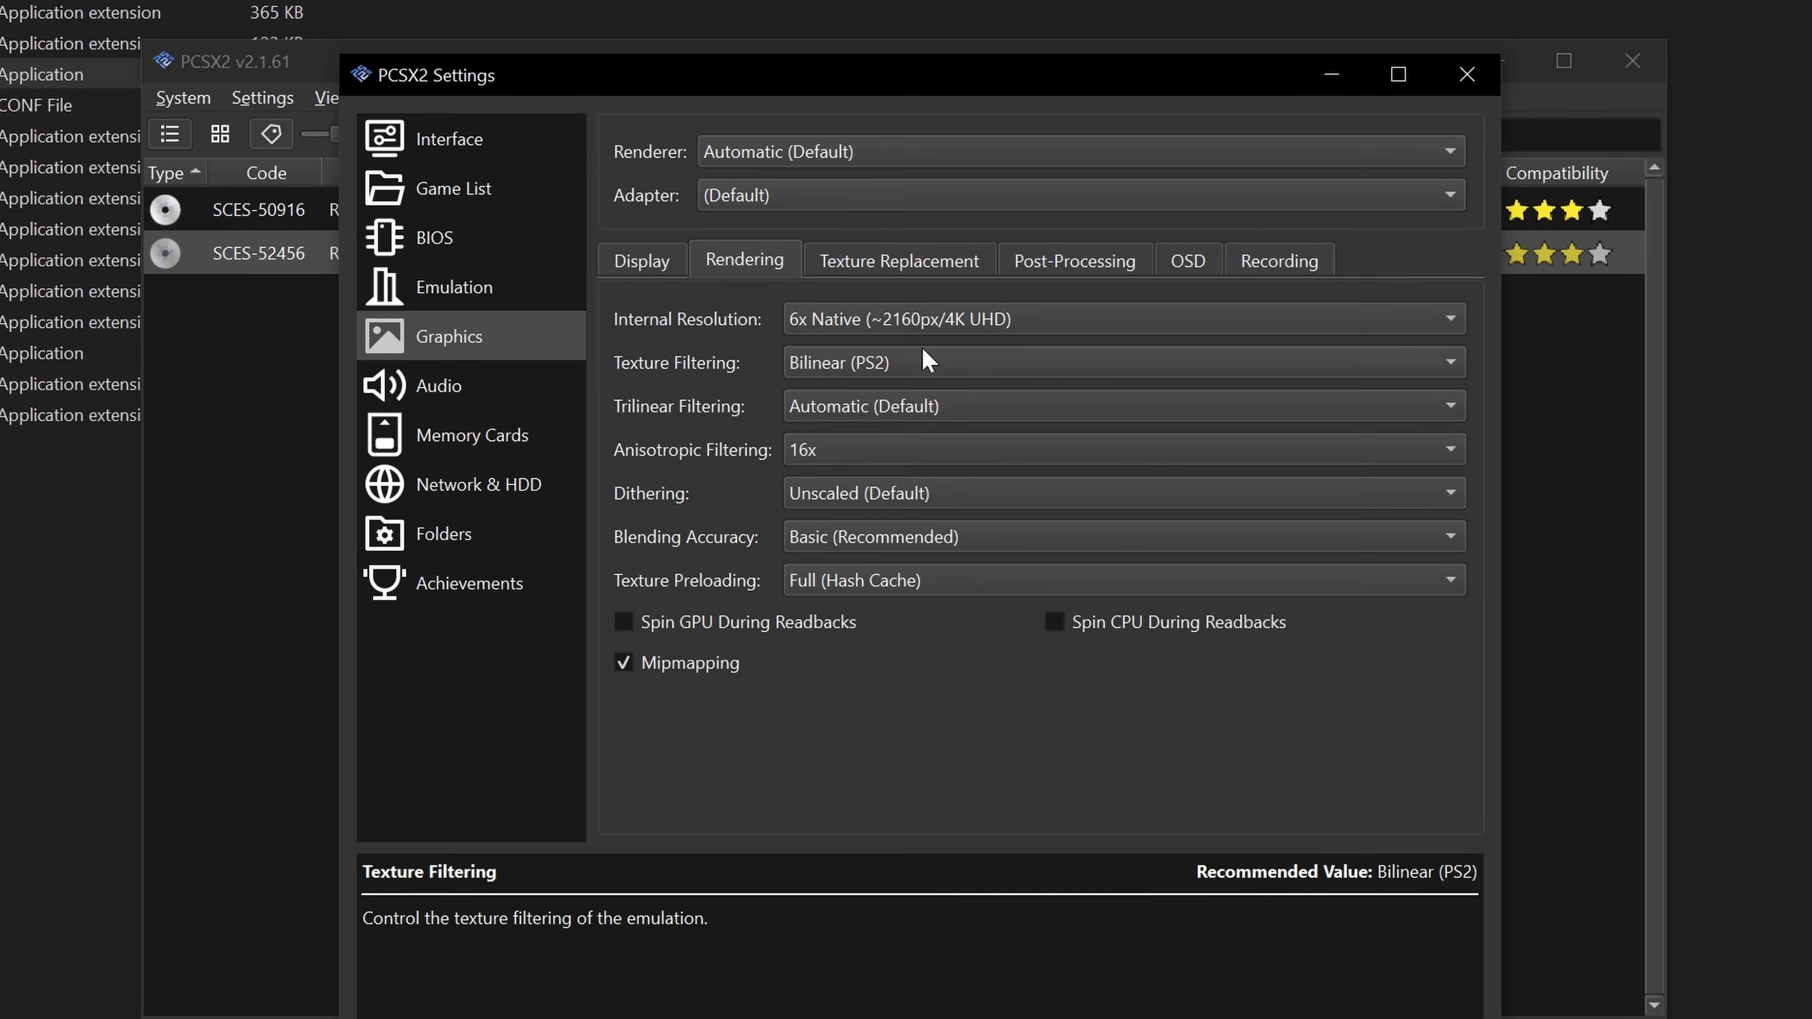
left_click(920, 272)
left_click(1106, 274)
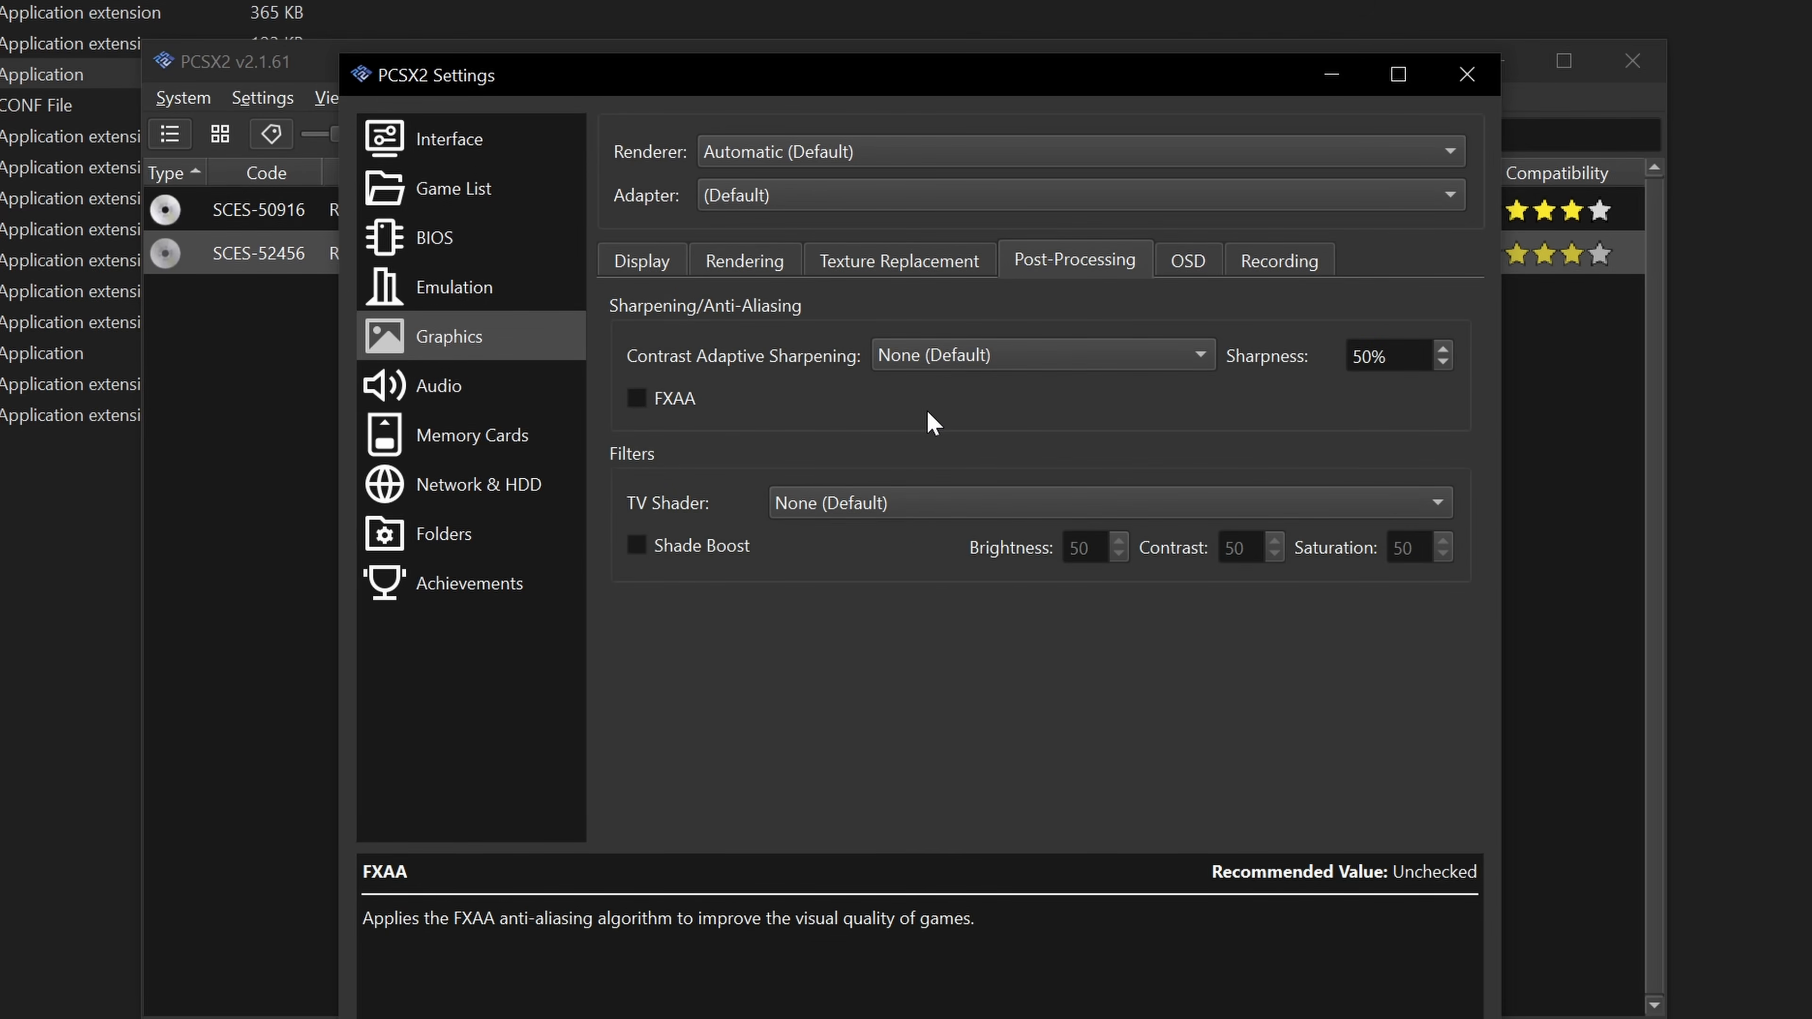
left_click(1184, 272)
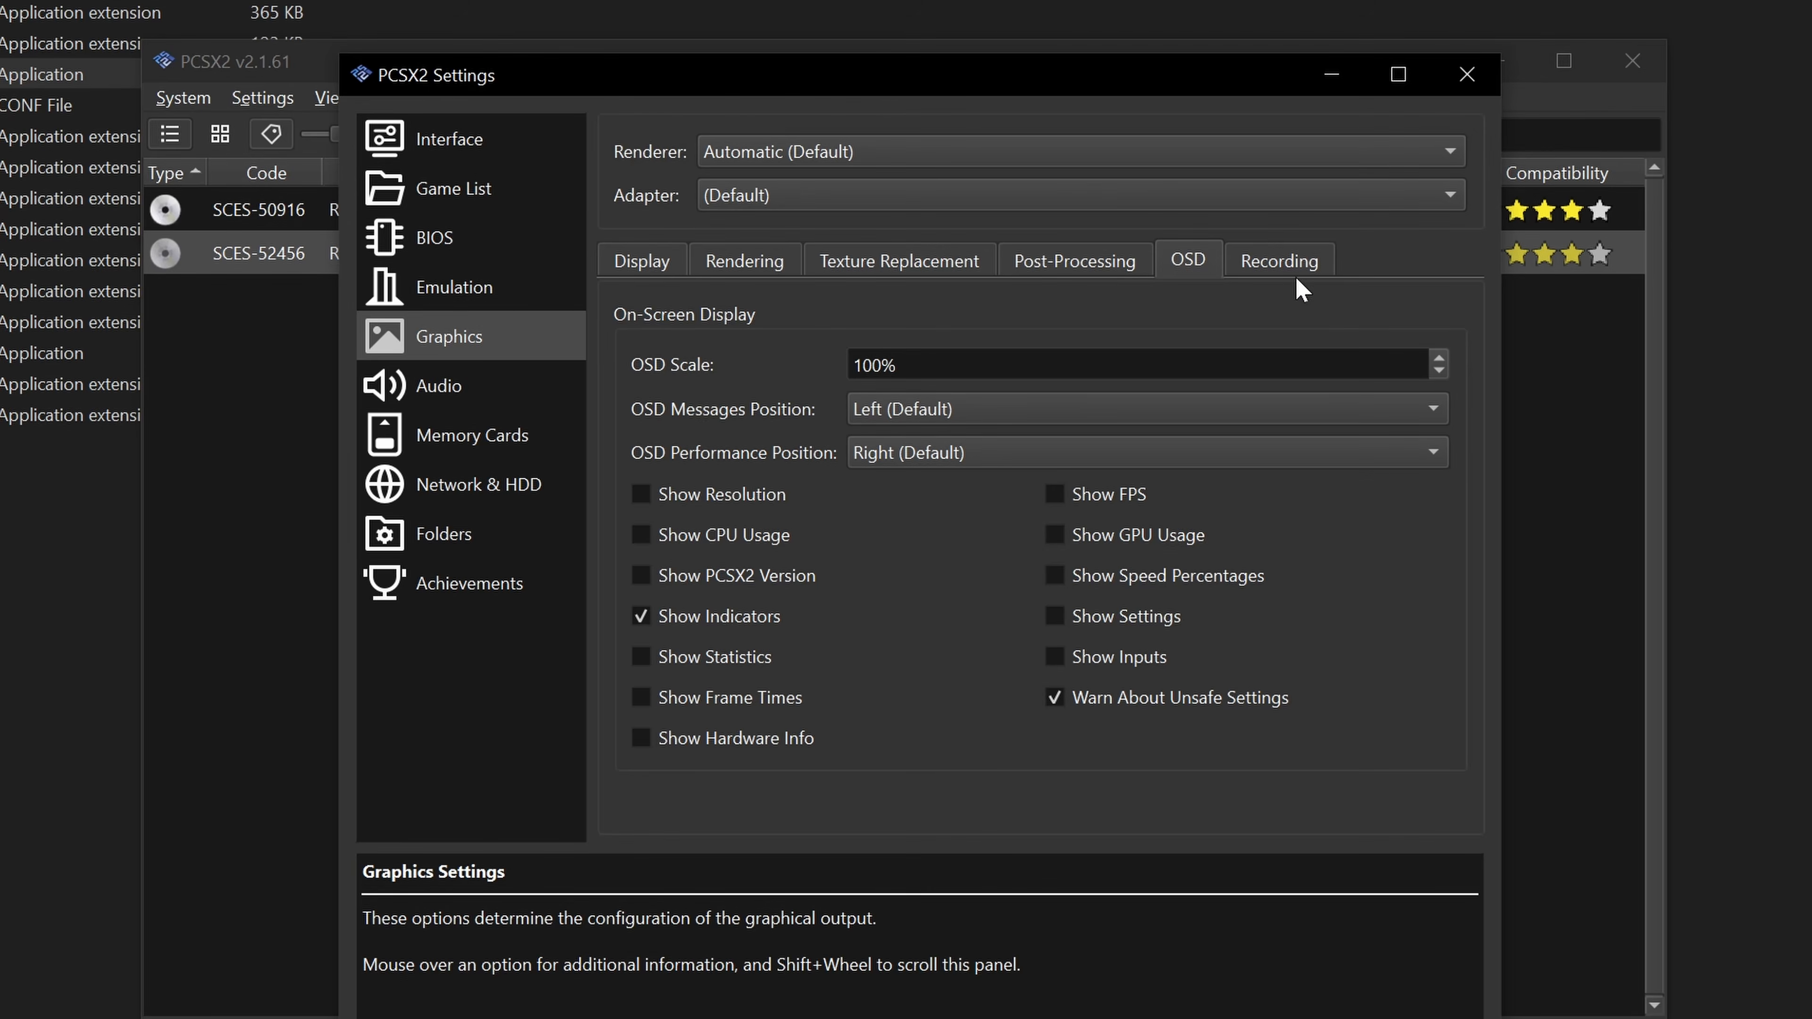
left_click(1292, 261)
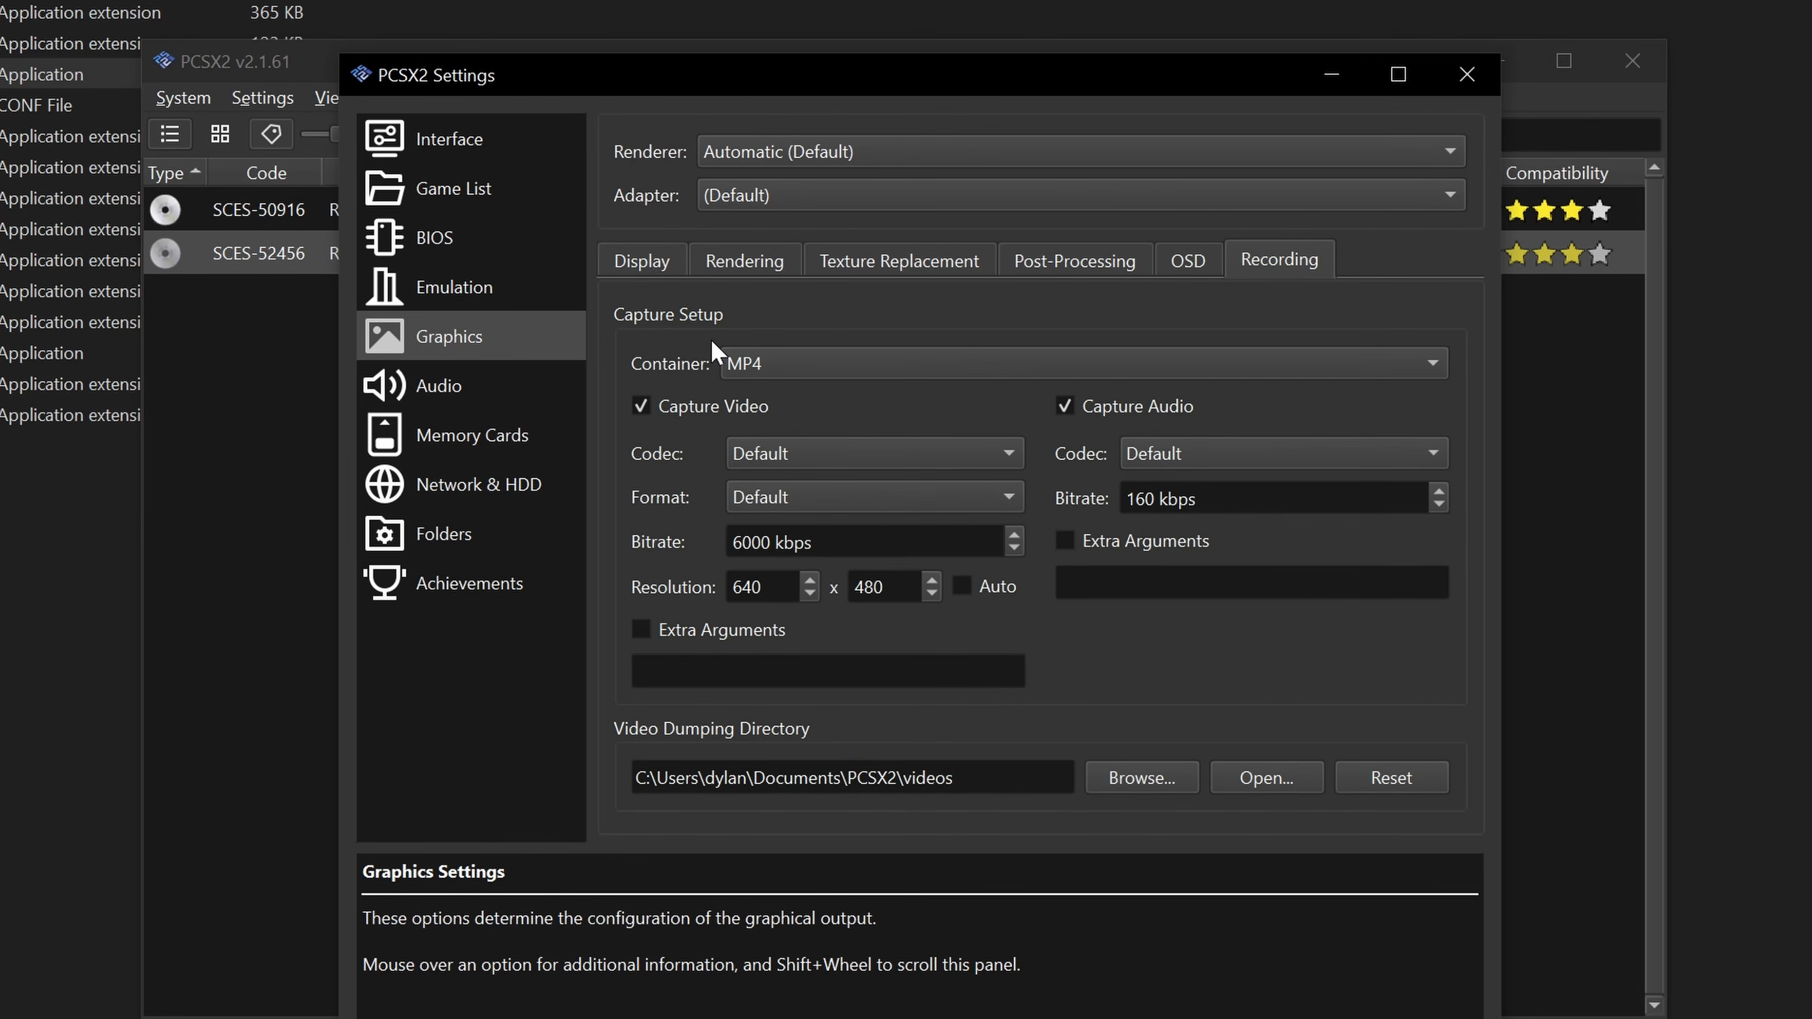
- Review the Audio, Memory Cards, Network & HDD and Folders settings pages
left_click(457, 391)
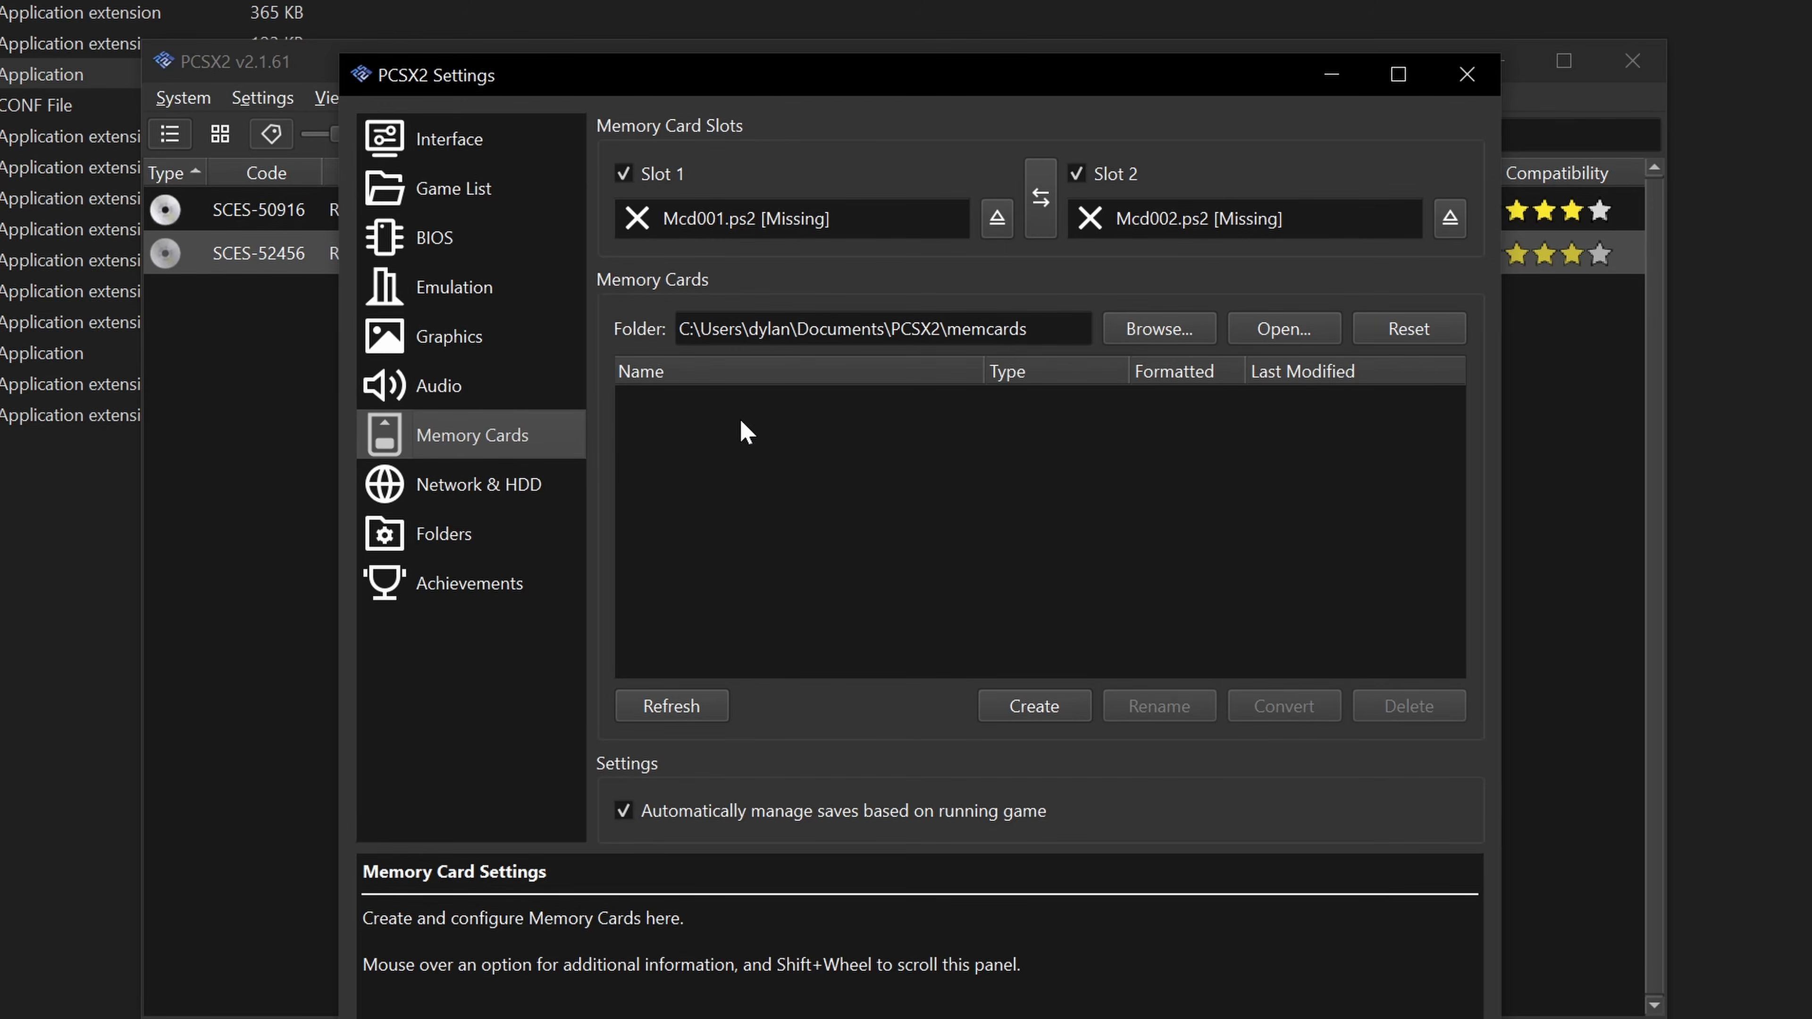
left_click(475, 489)
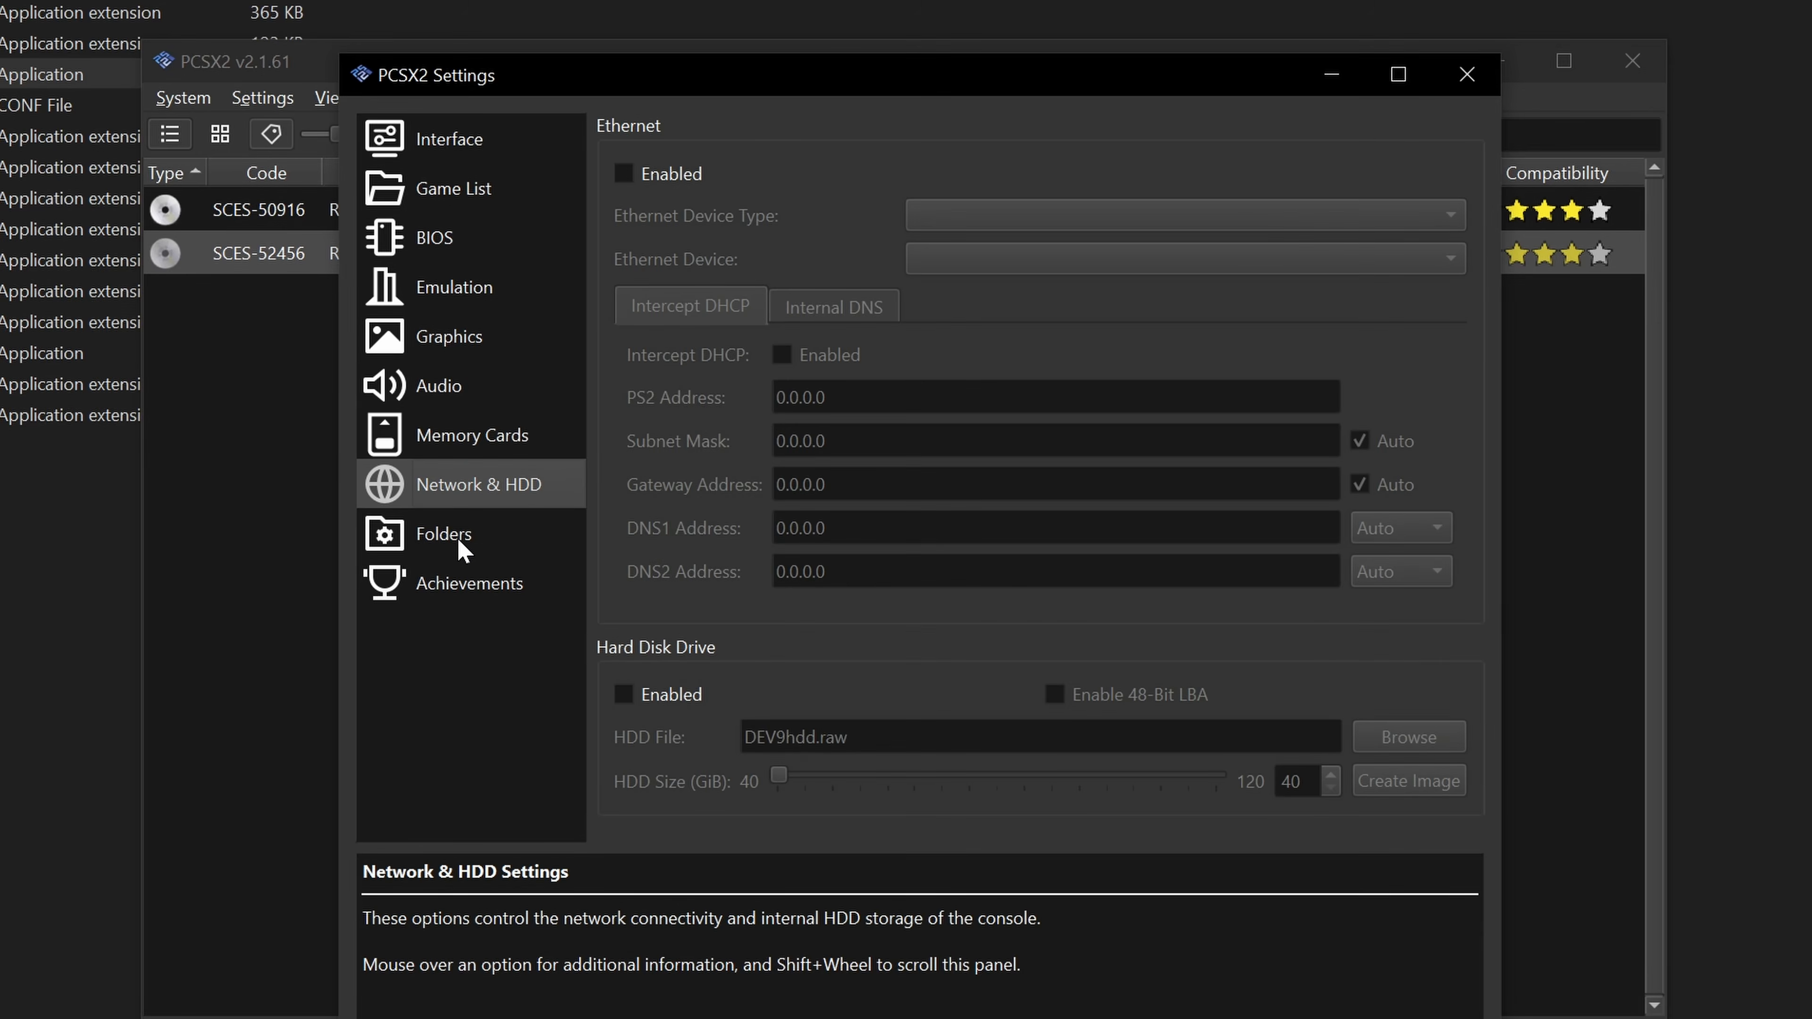
left_click(460, 542)
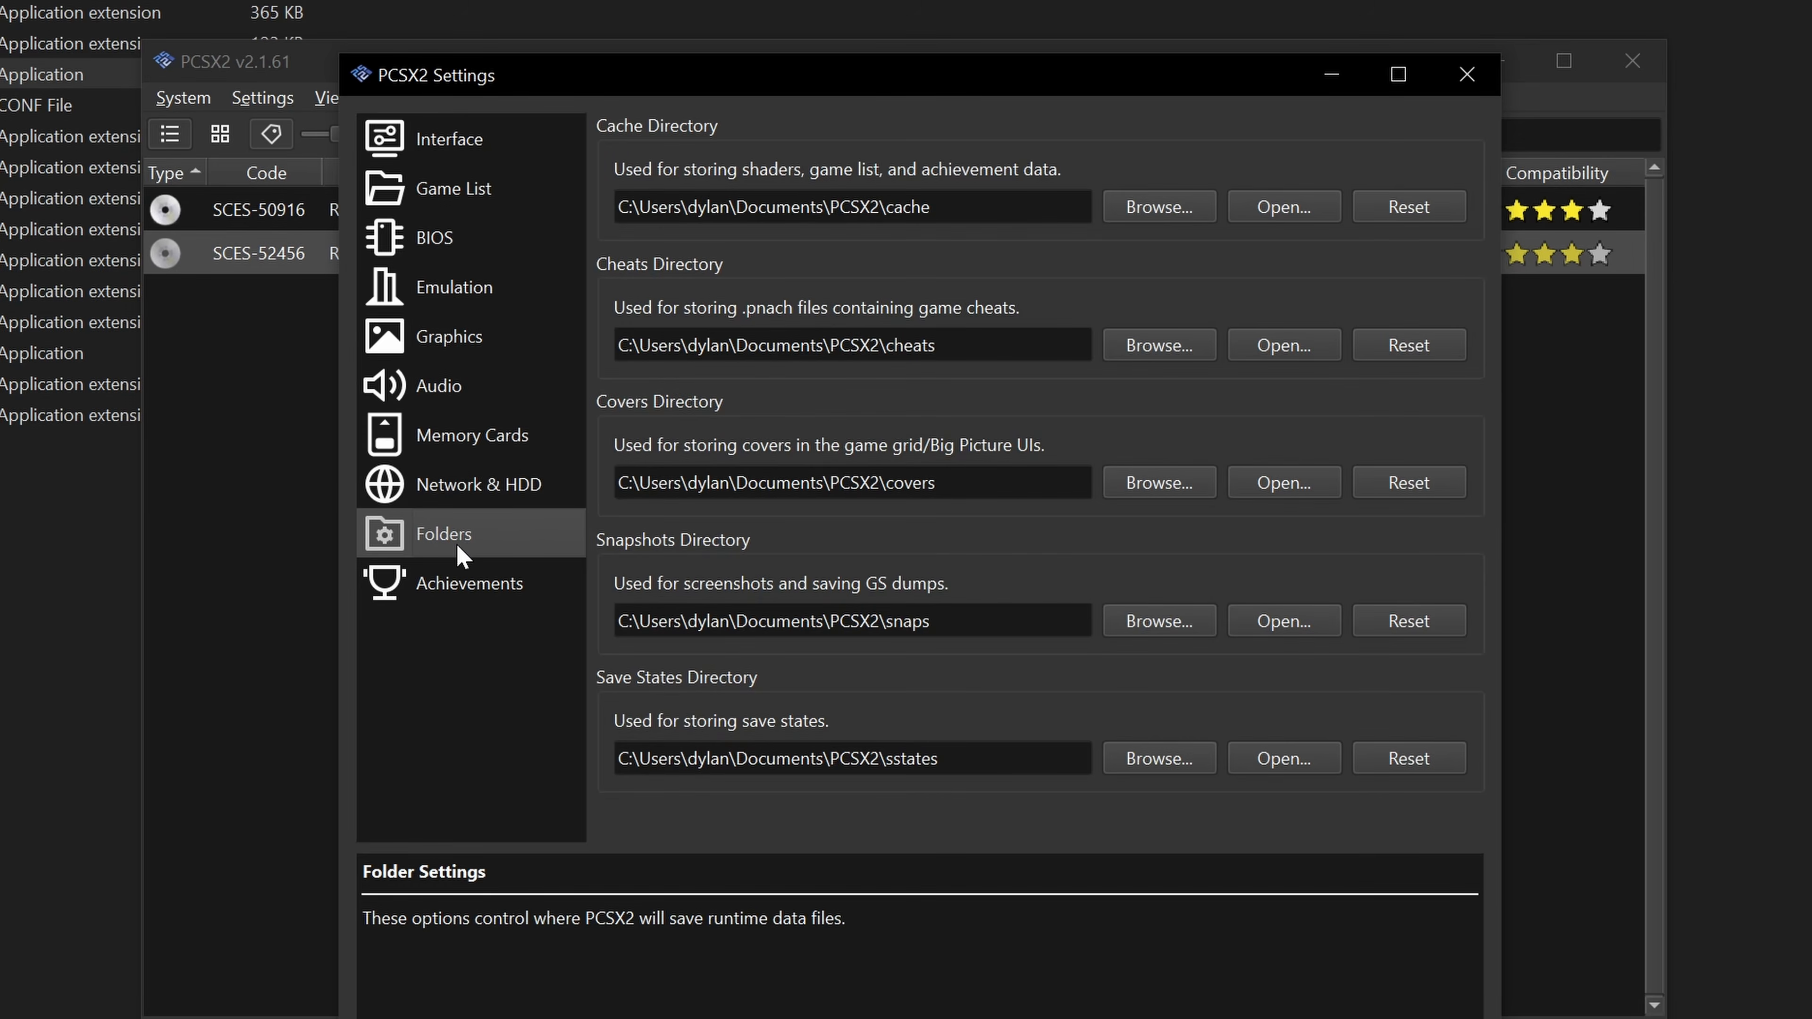
- Turn Enable Achievements on and back off in the Achievements settings
left_click(489, 582)
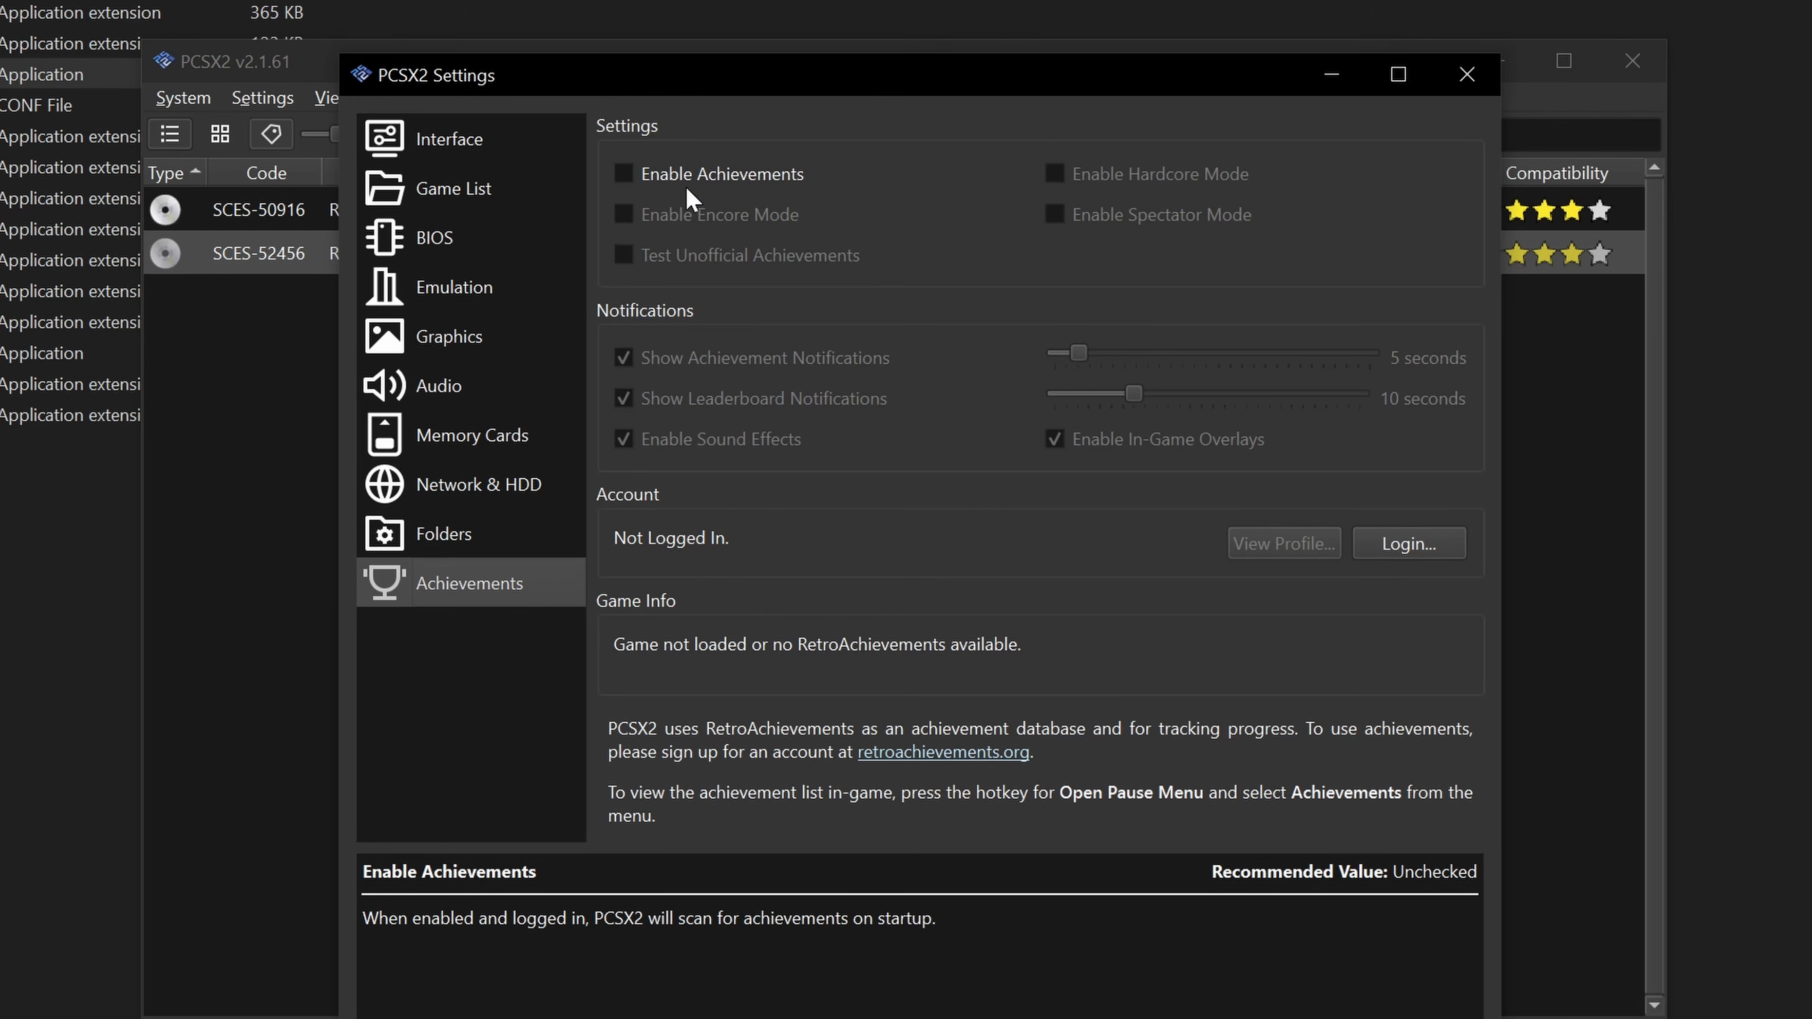
left_click(625, 175)
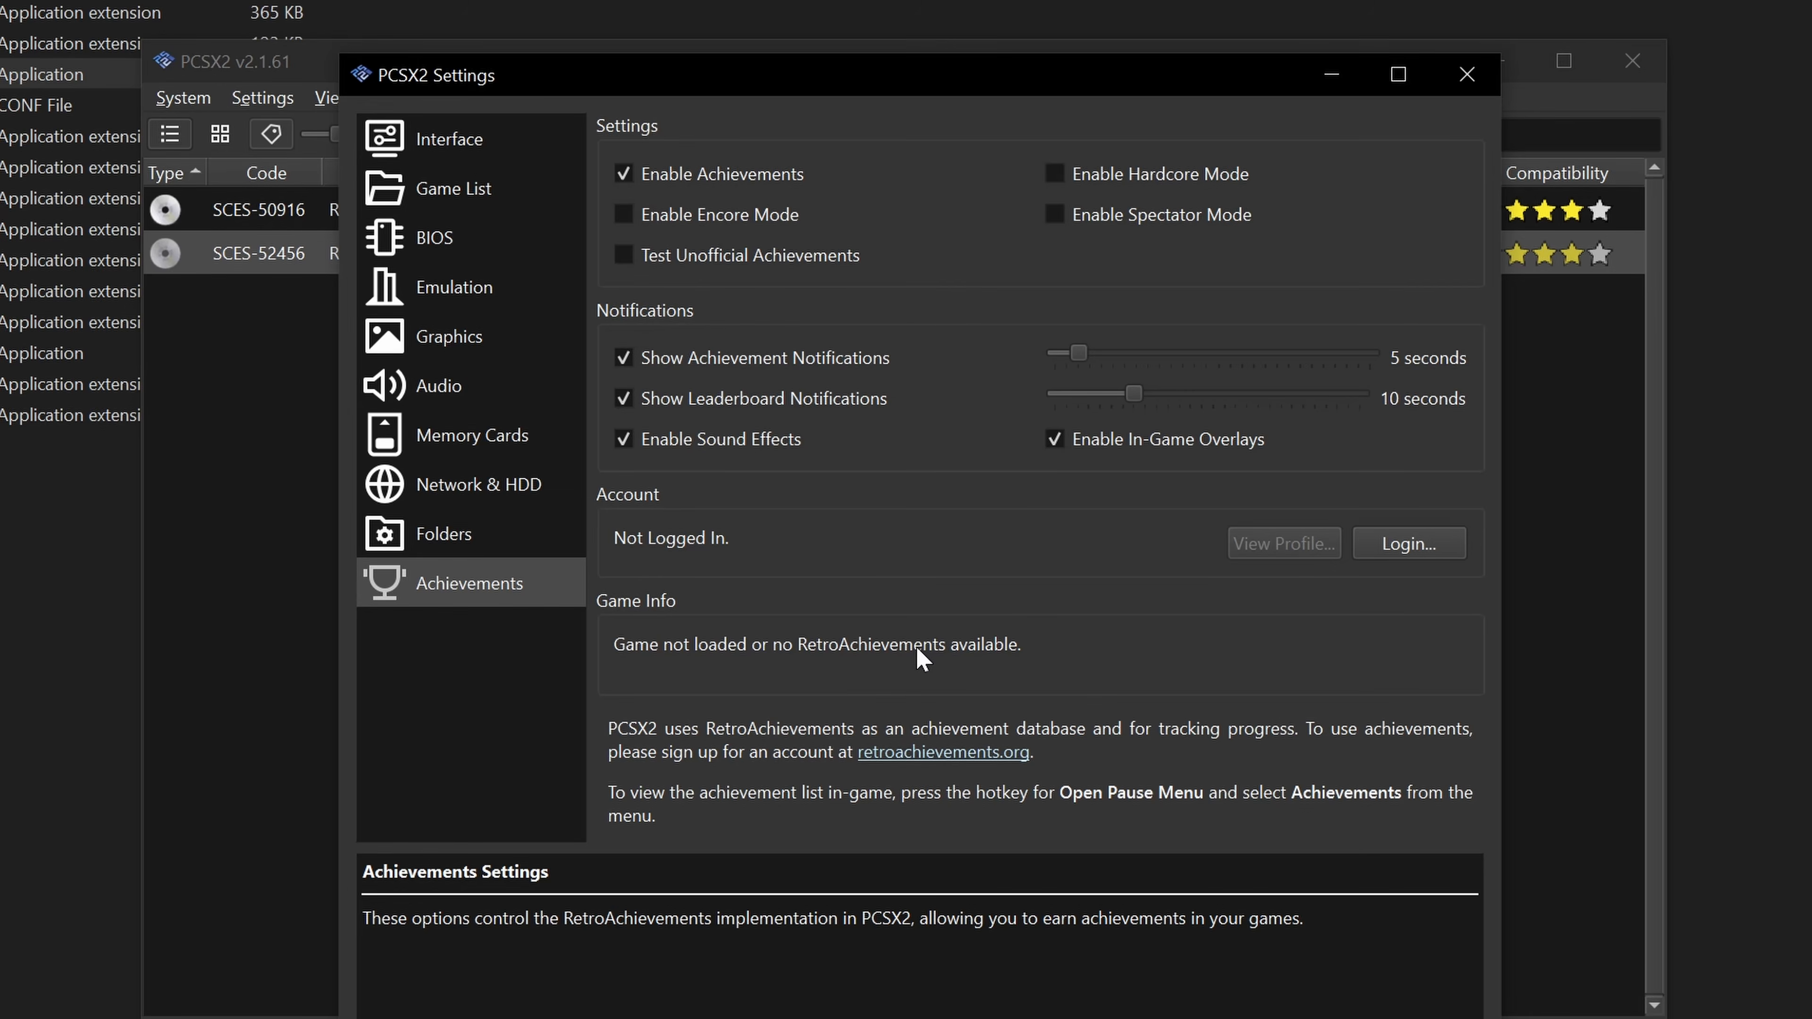
left_click(706, 173)
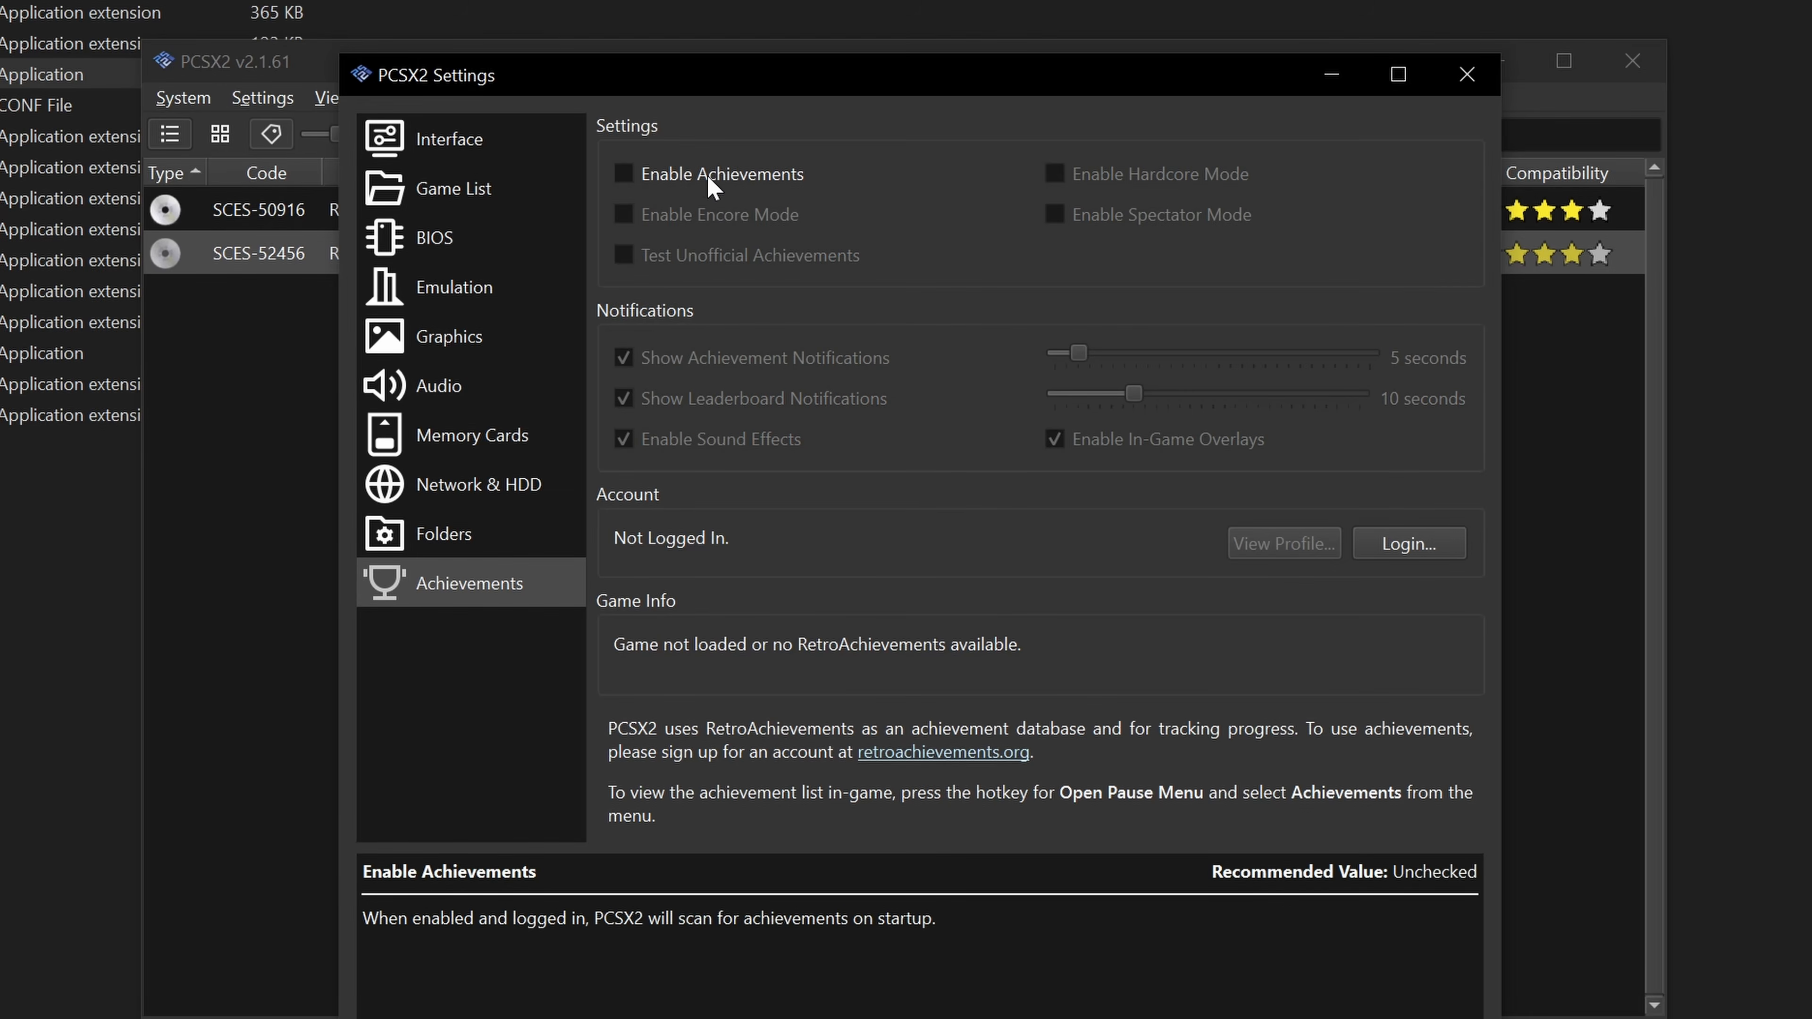
- Close the emulator settings and open the Controller Settings window on its Global Settings page
left_click(1467, 74)
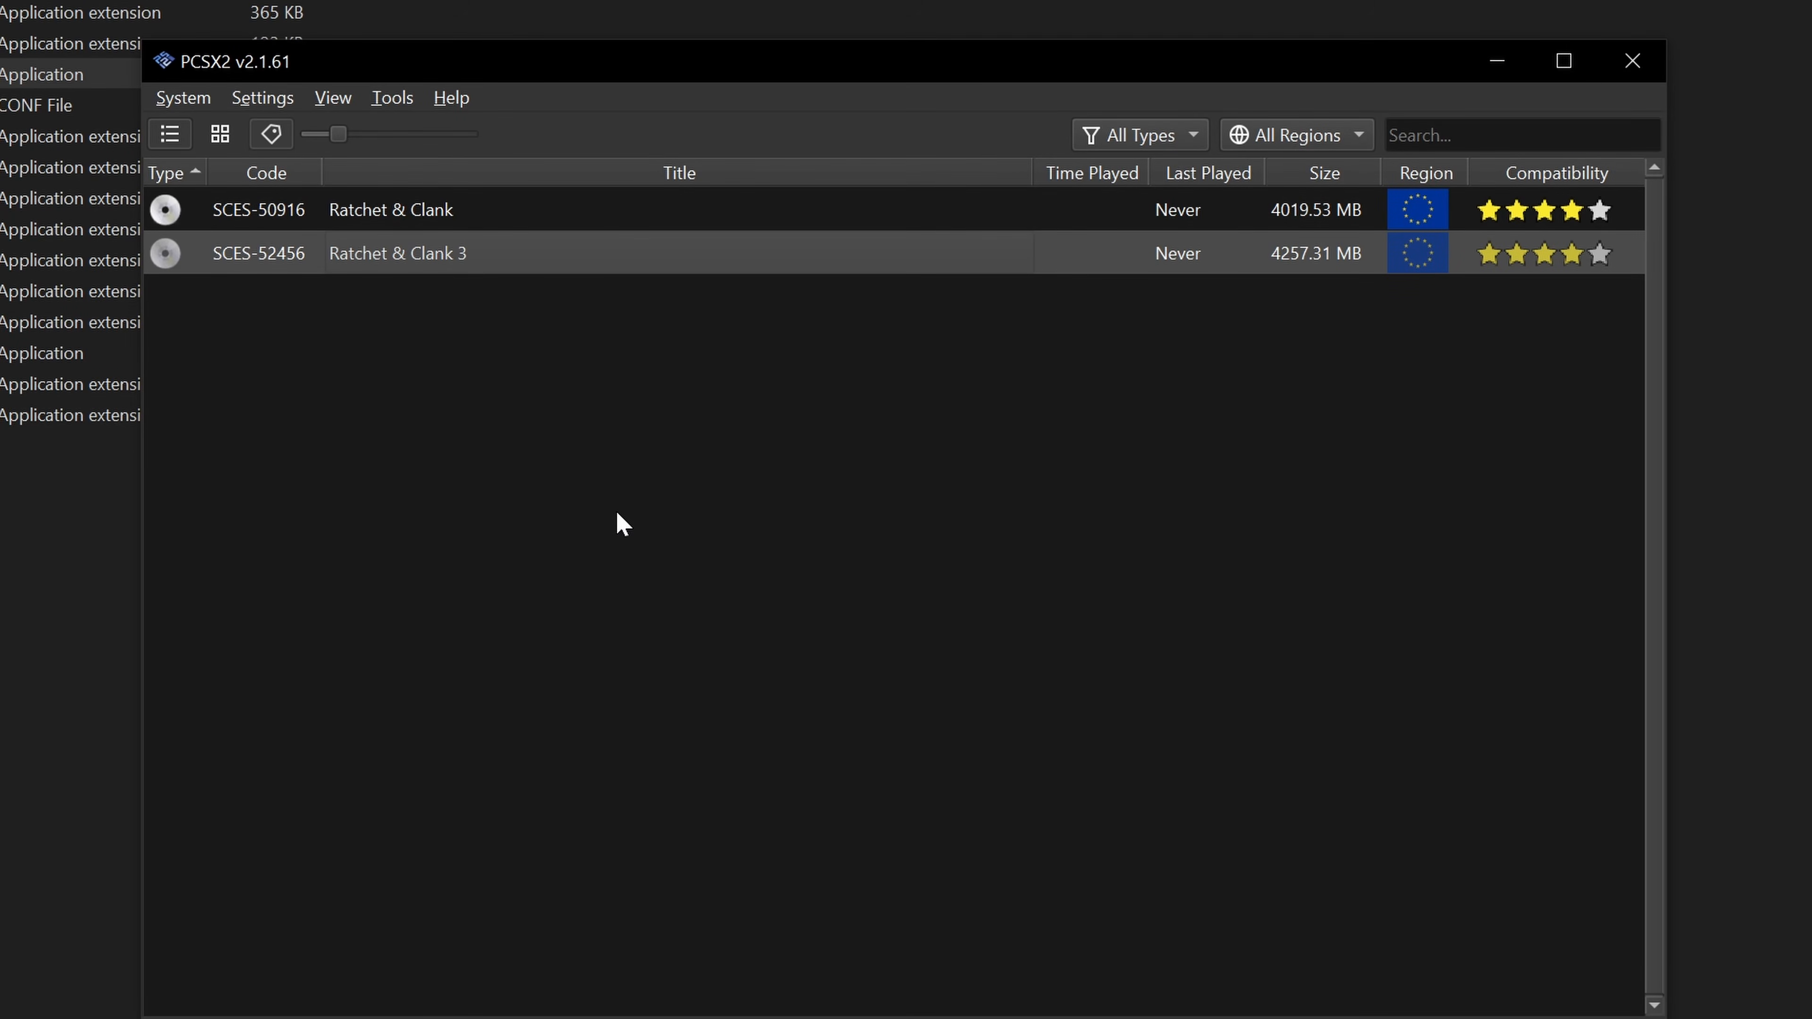
left_click(212, 103)
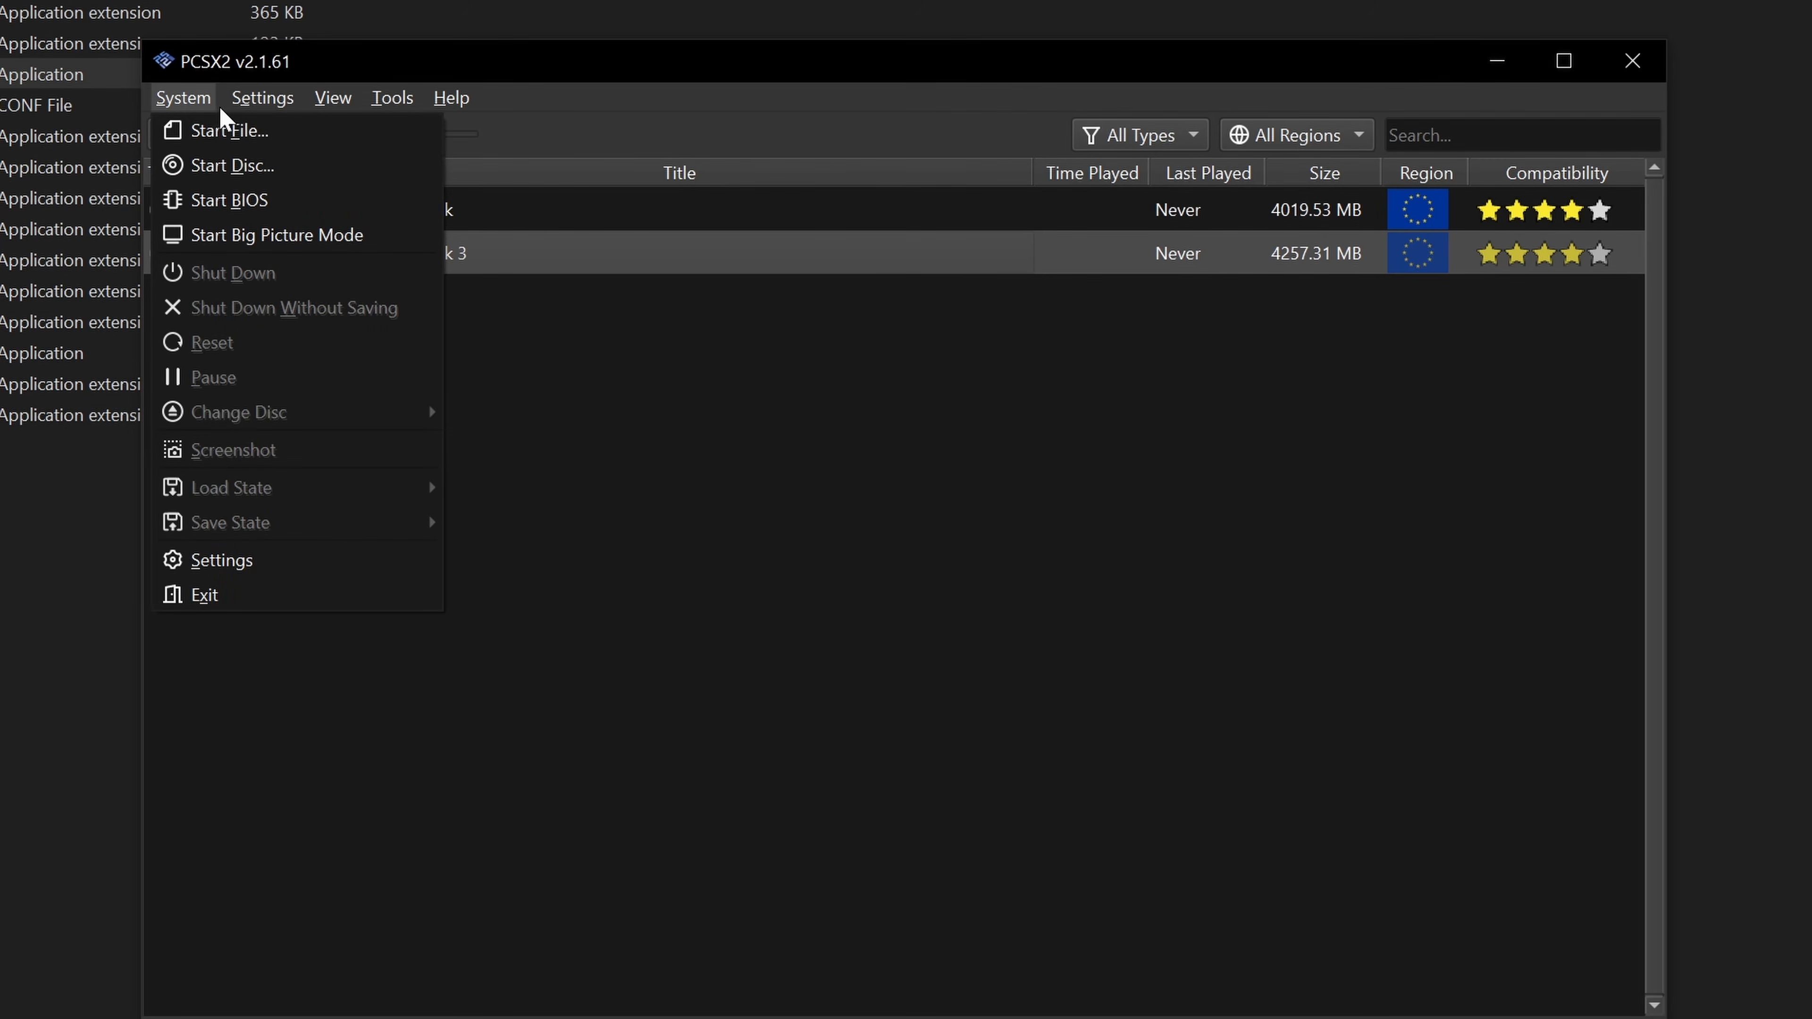
mouse_move(245, 109)
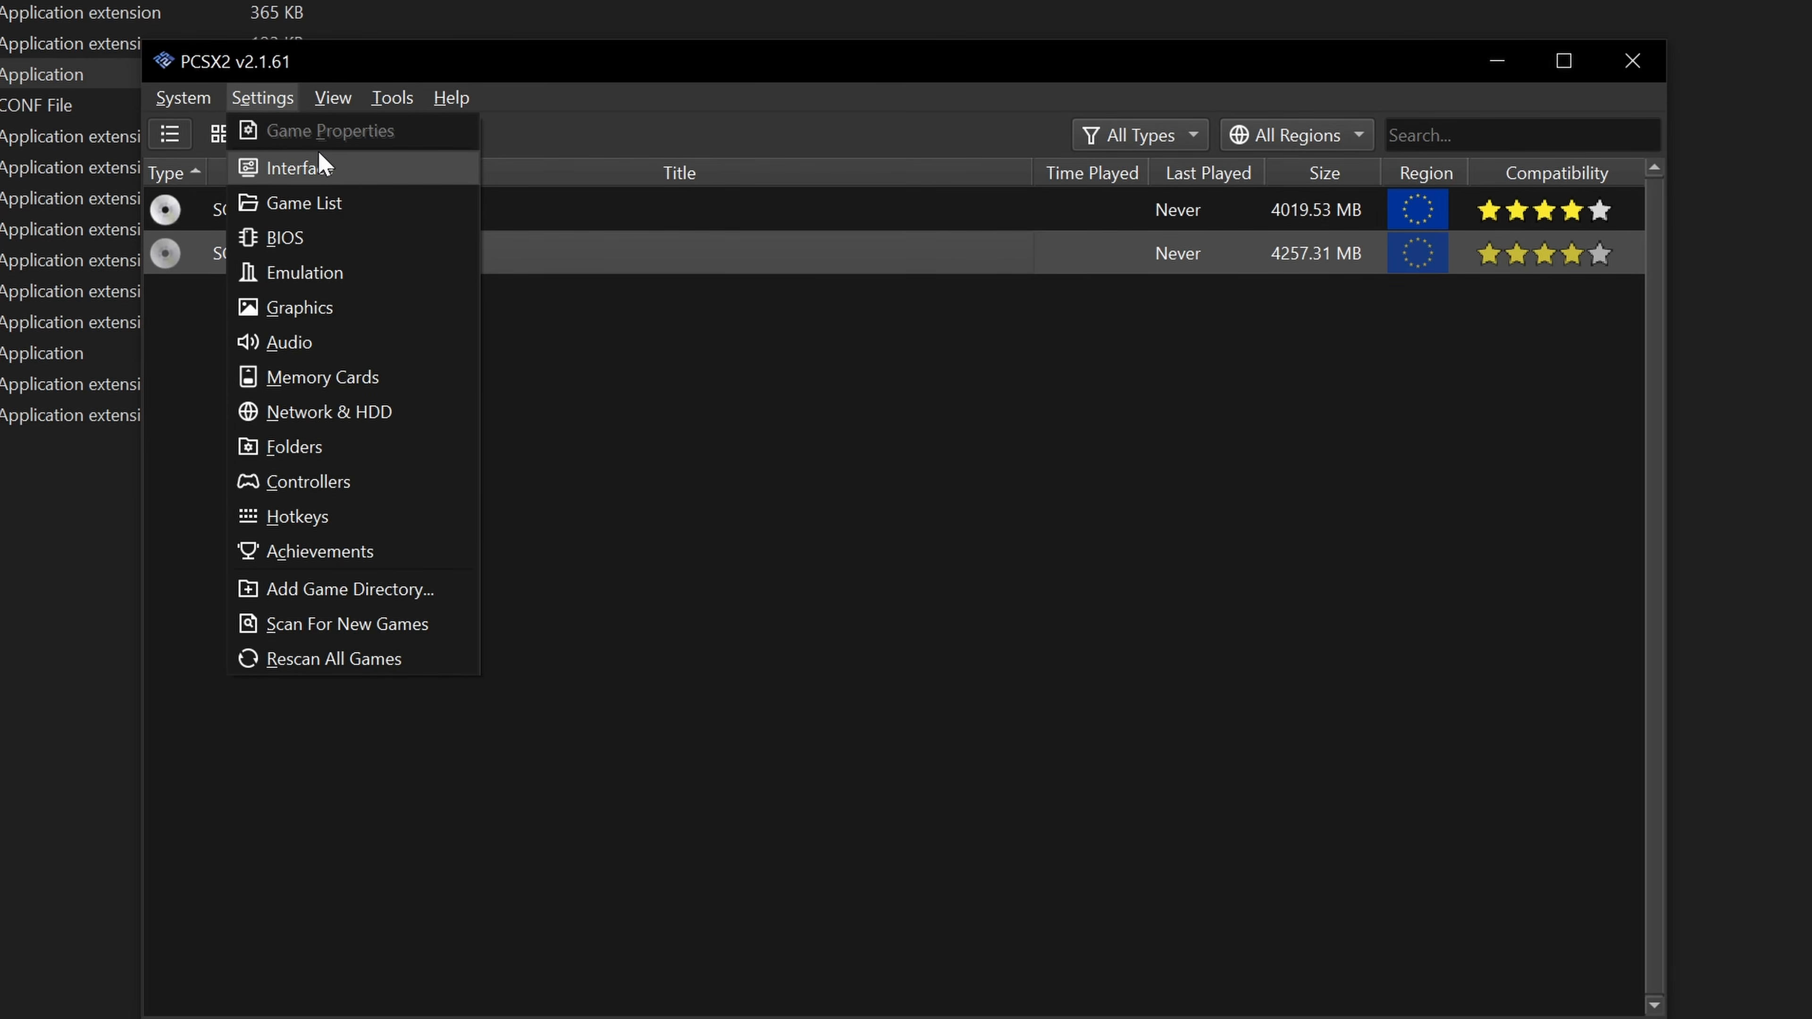
left_click(318, 491)
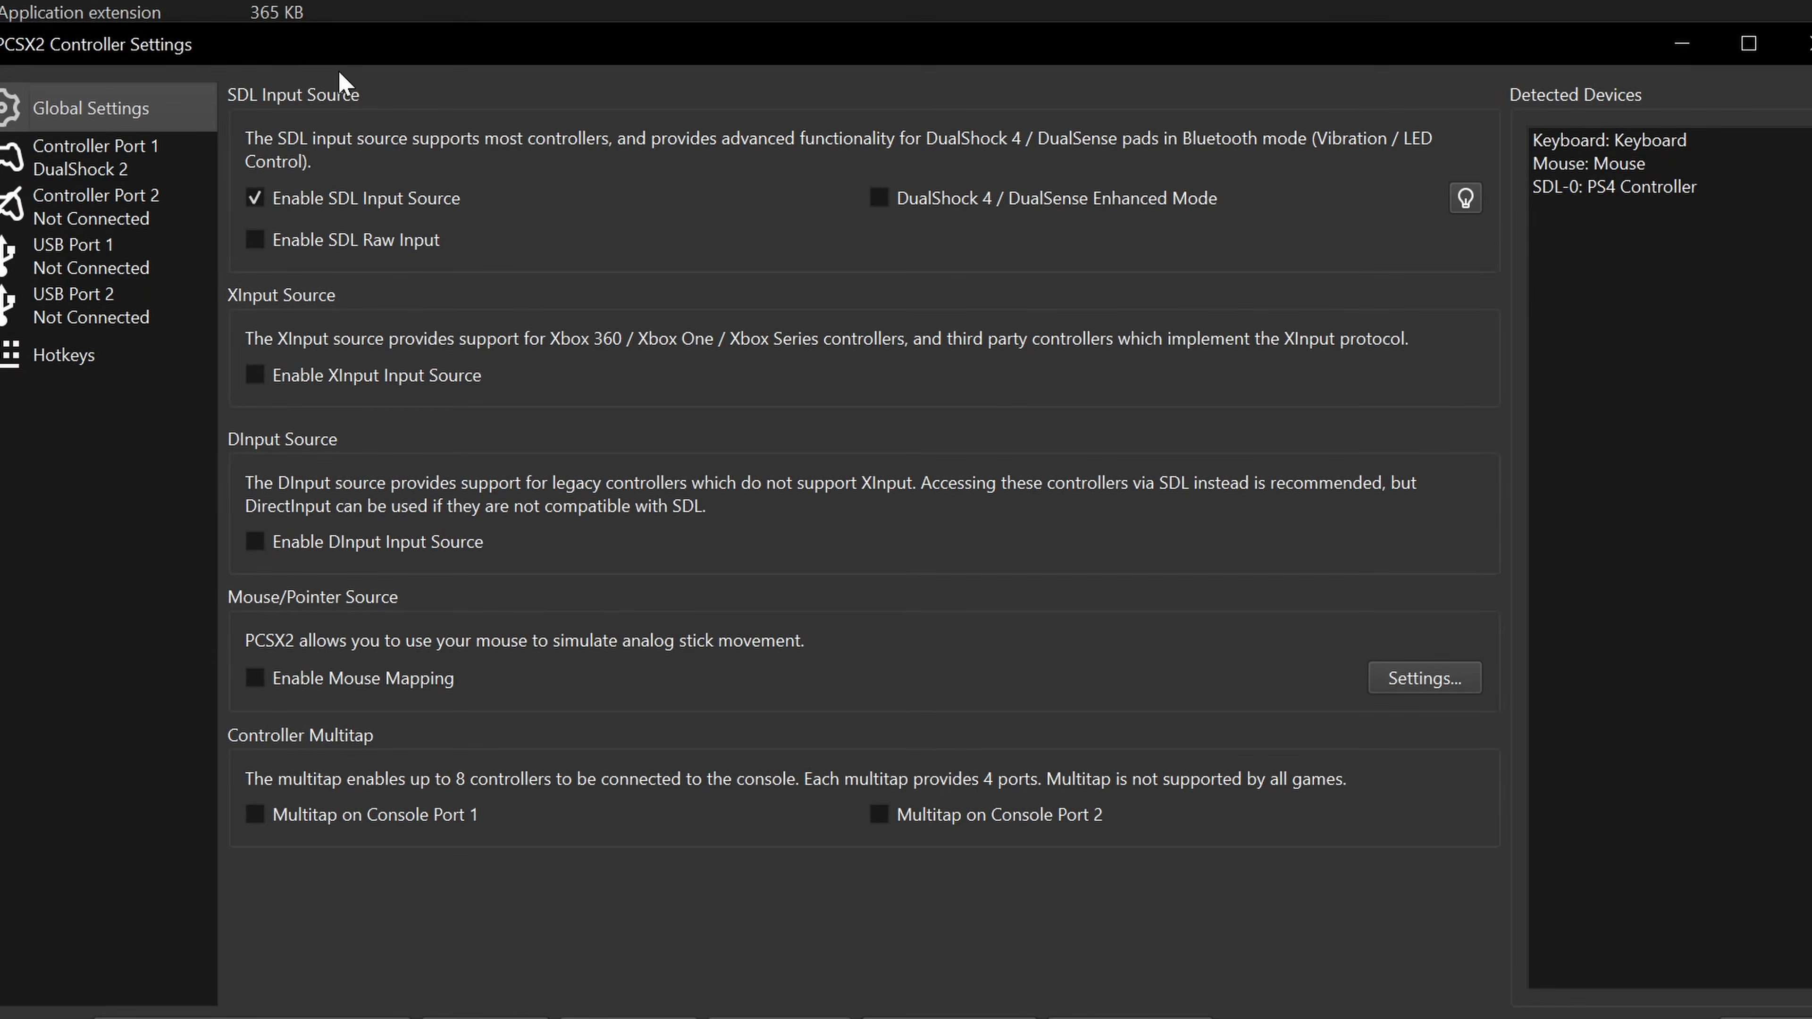
left_click_drag(341, 72, 466, 336)
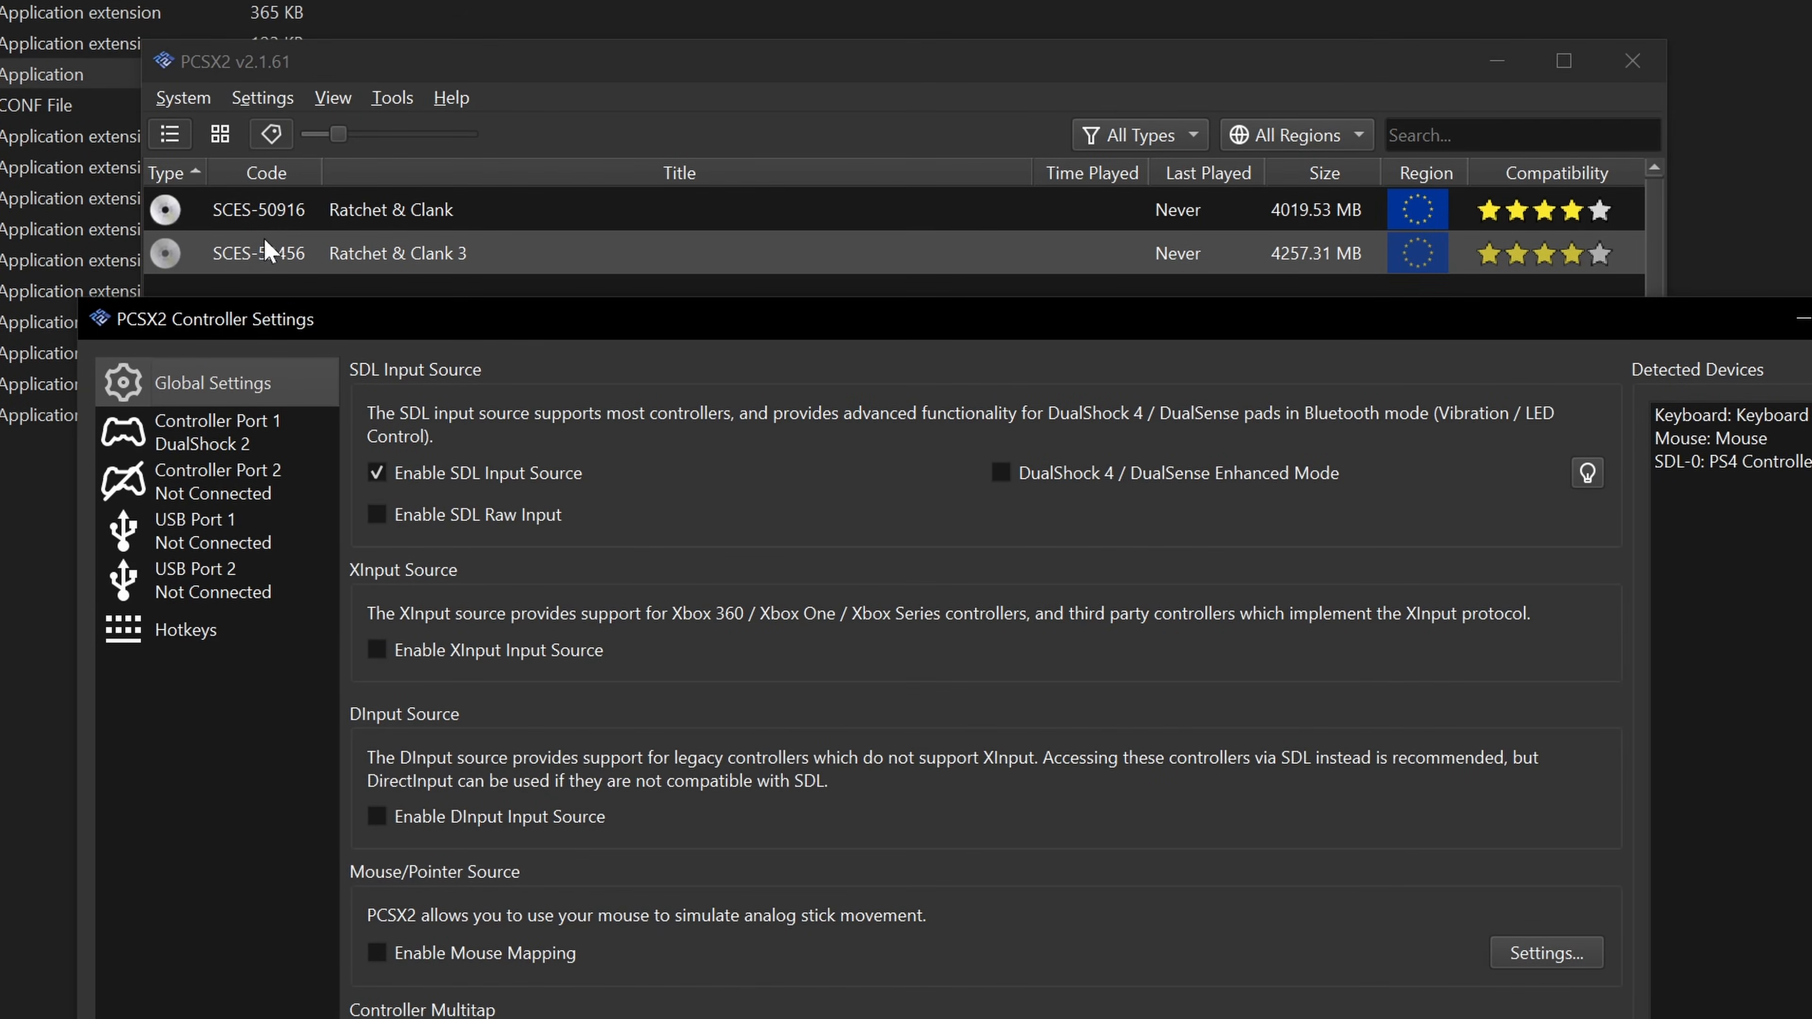
left_click(266, 104)
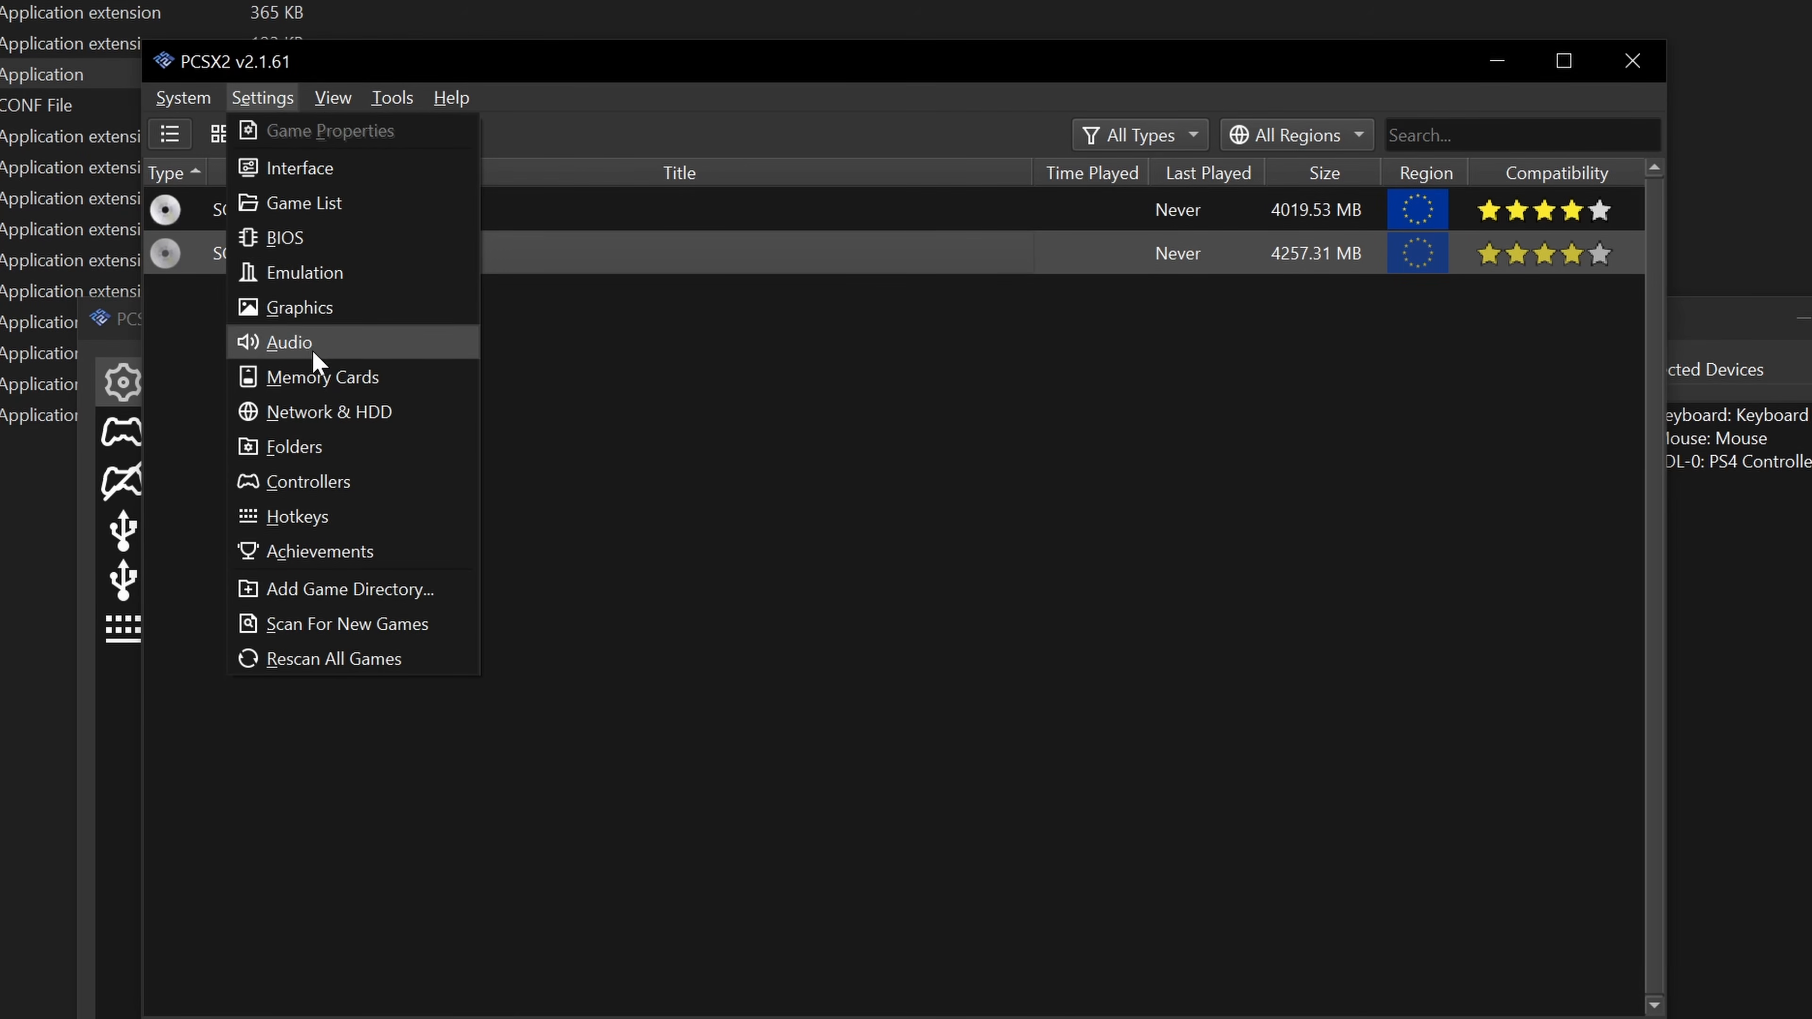
left_click(464, 1018)
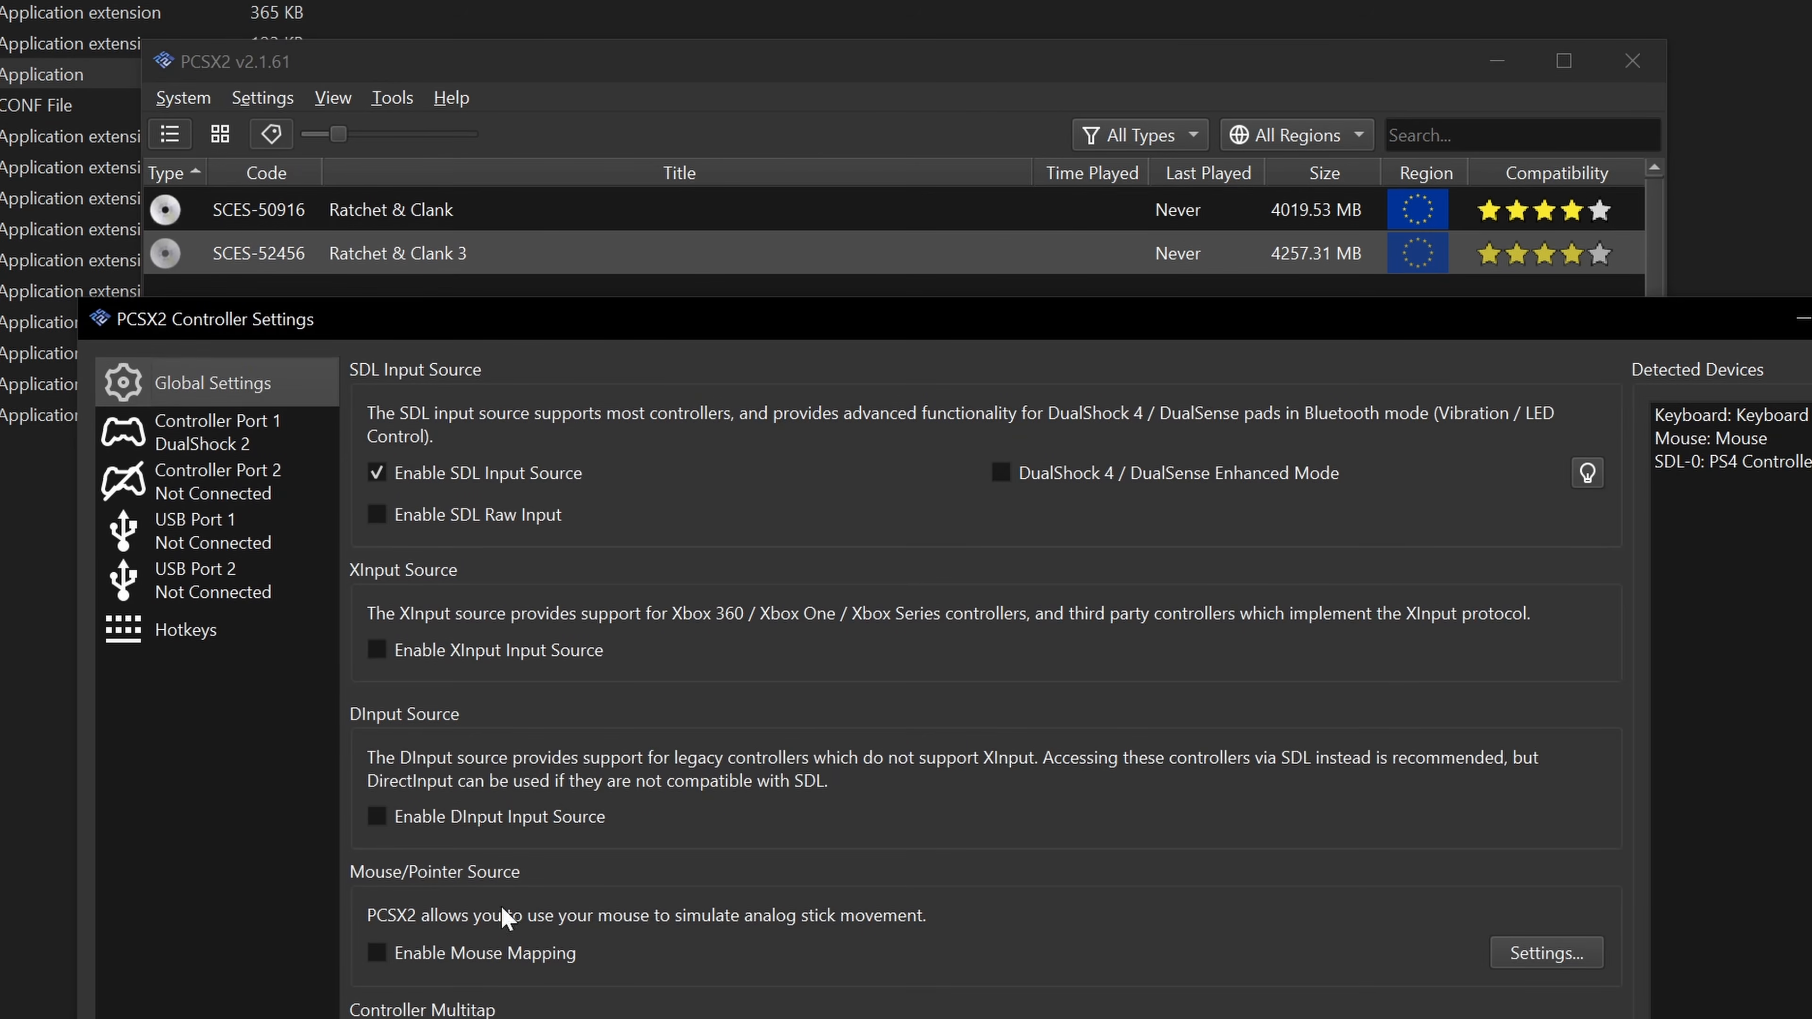
- Enable DualShock 4 / DualSense Enhanced Mode for the SDL input source and open the Controller Port 1 bindings
left_click_drag(615, 336, 502, 73)
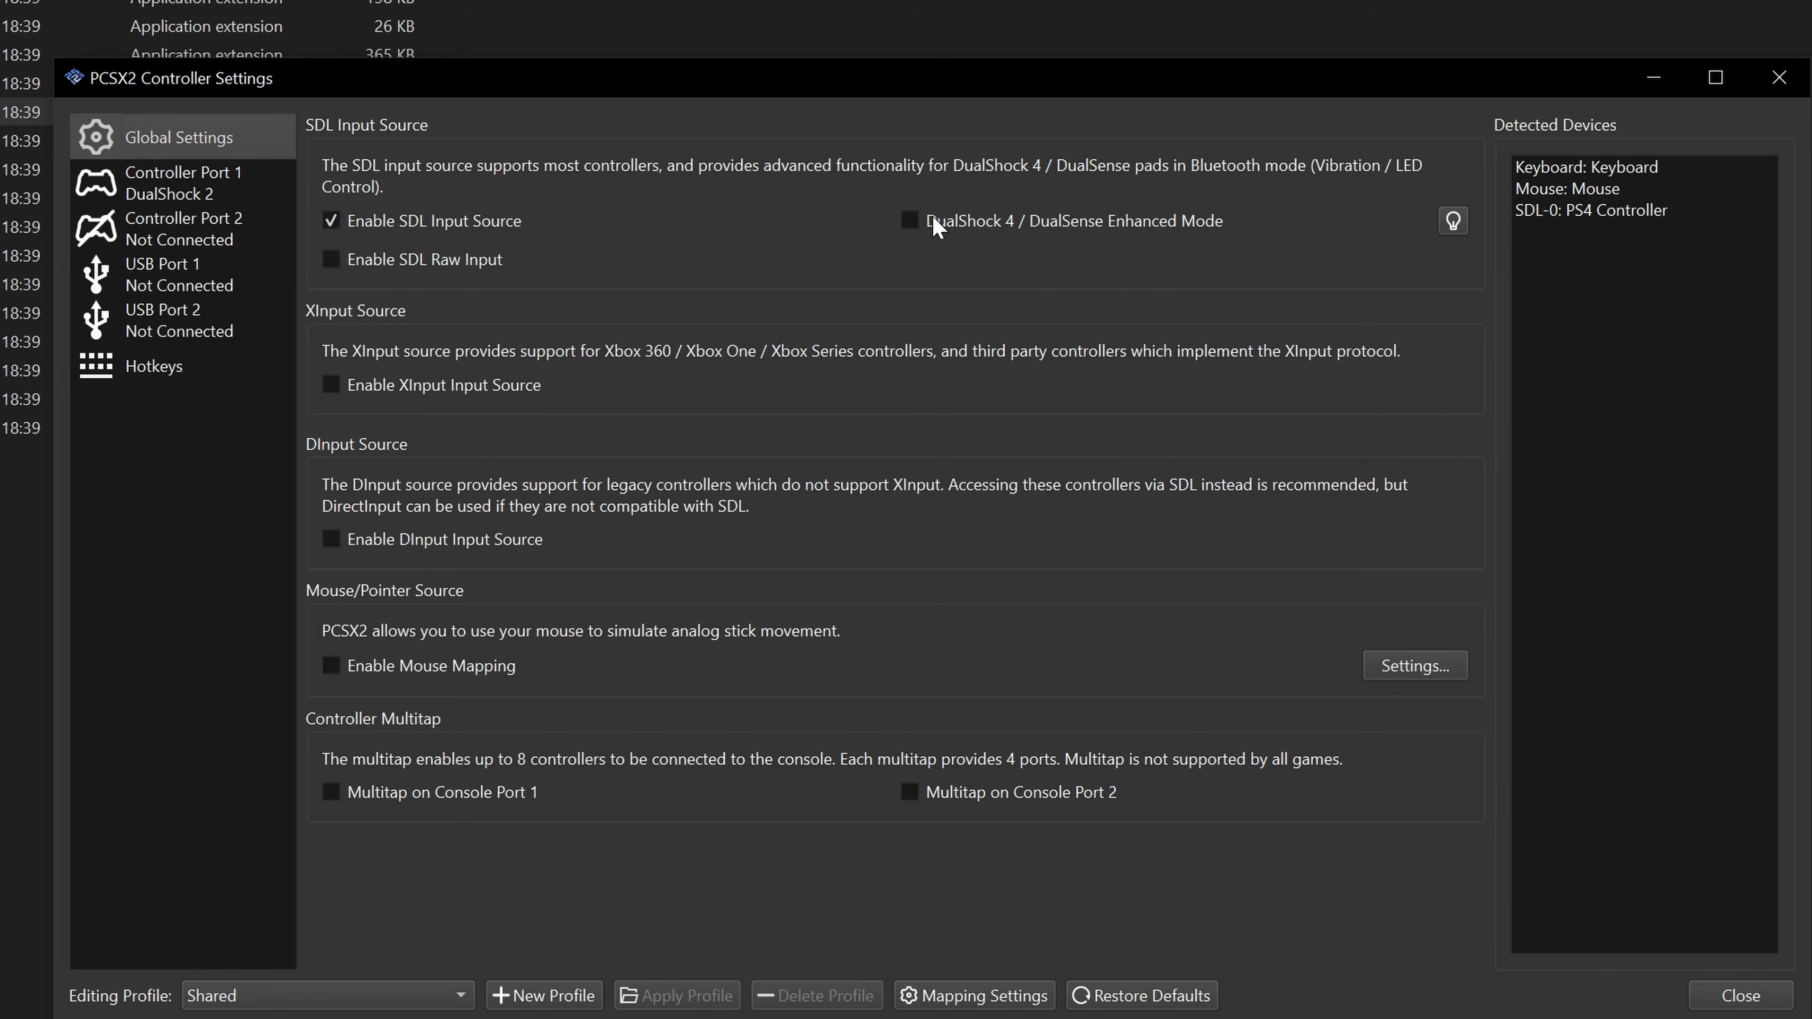
left_click(910, 223)
left_click(214, 196)
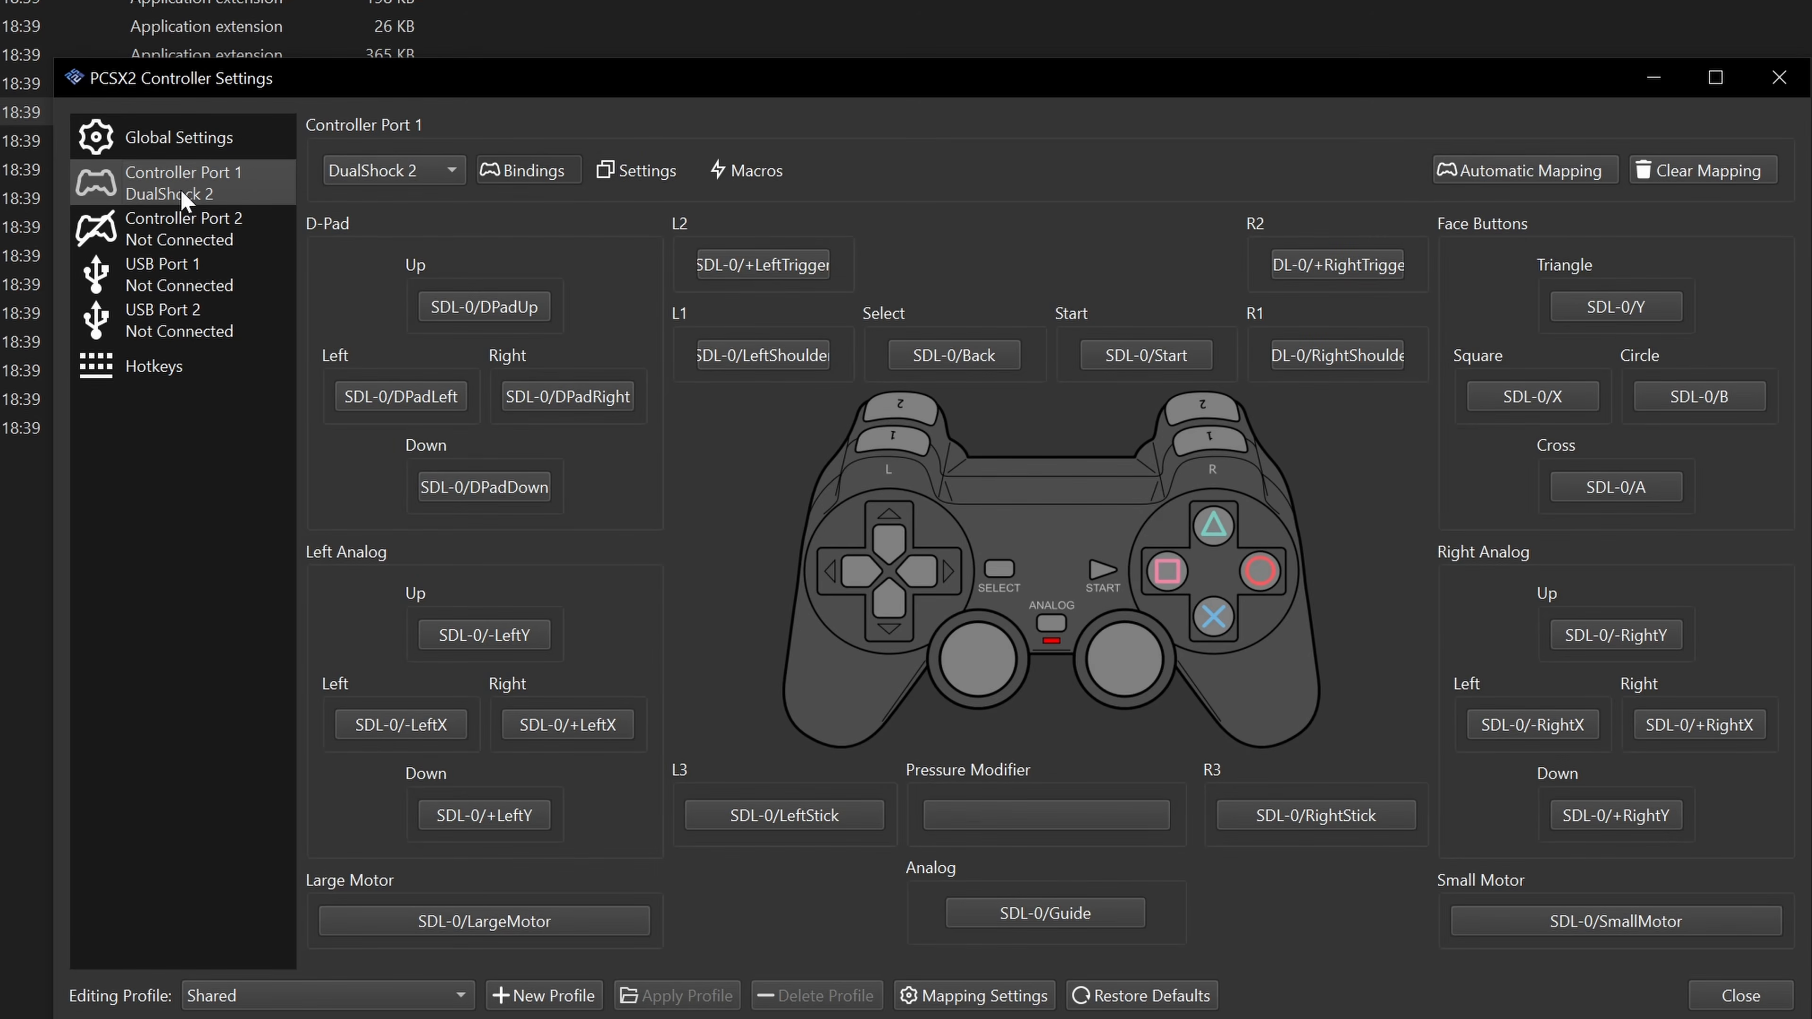
- Look at the Controller Port 2 page and the input devices offered for automatic mapping on Controller Port 1
left_click(179, 243)
left_click(186, 195)
left_click(1549, 174)
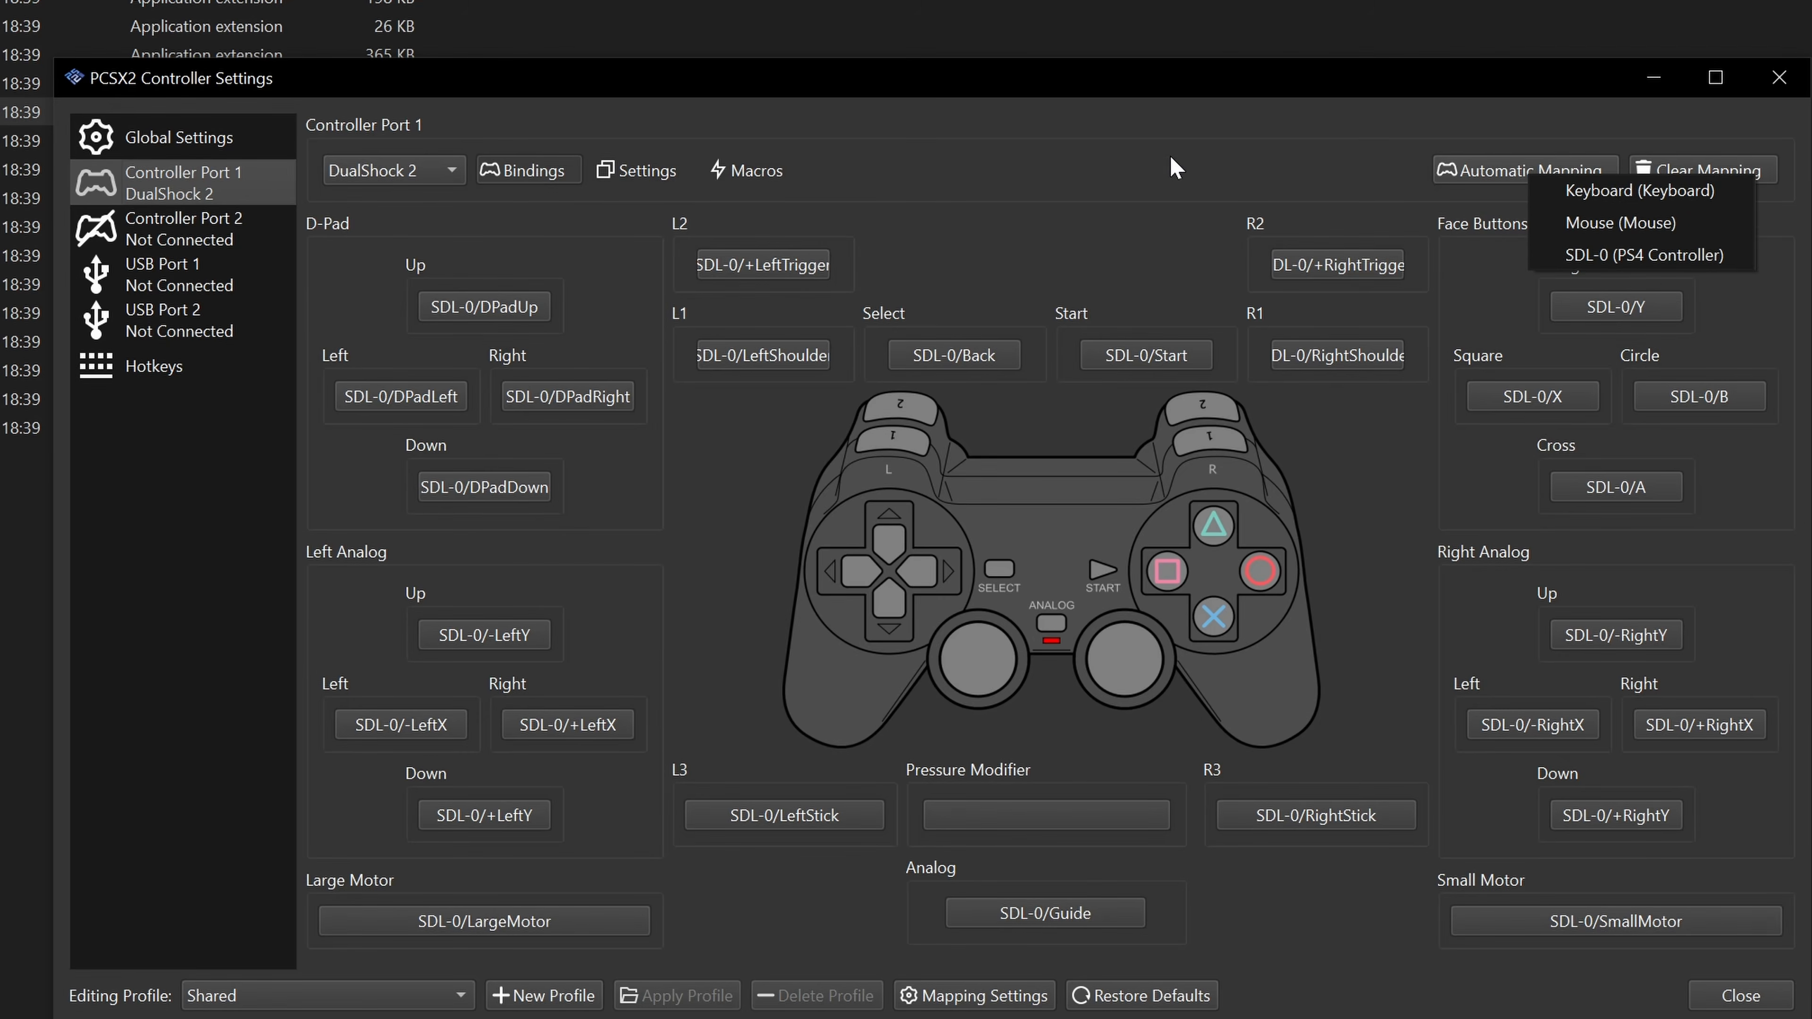
left_click(1078, 156)
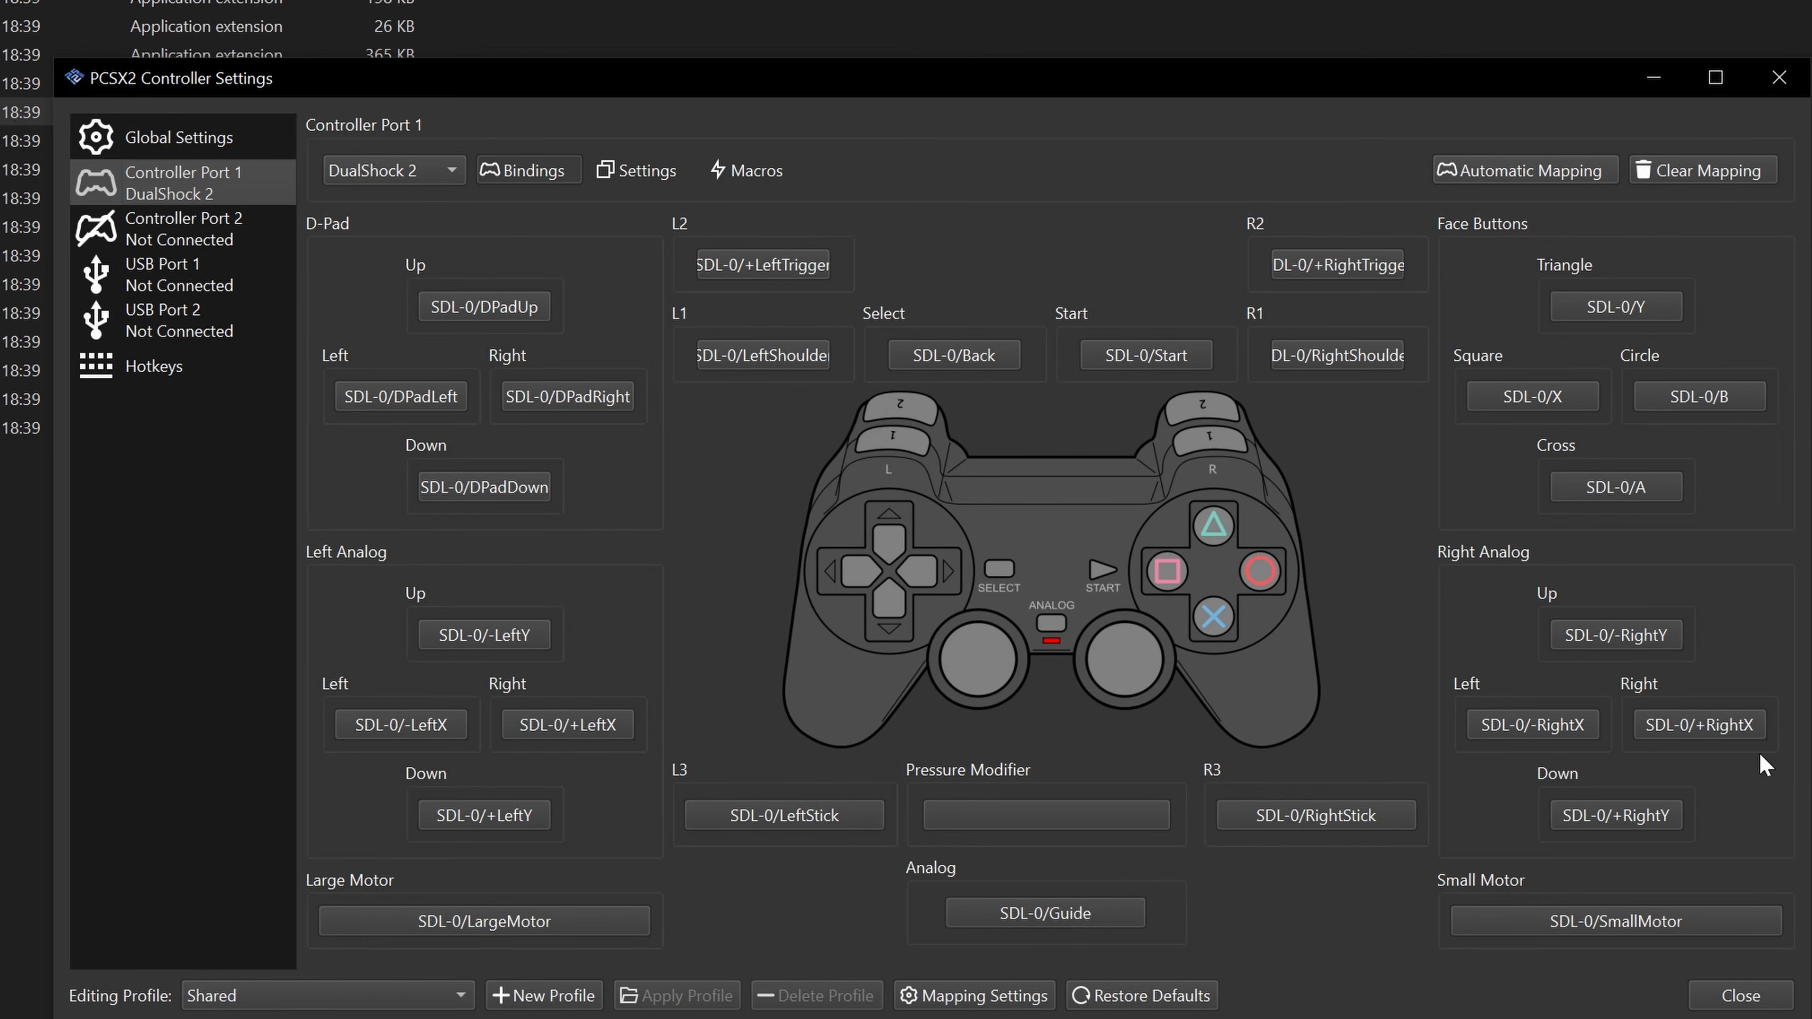
- Rebind Circle to SDL-0/A on Controller Port 1, rebind Cross to SDL-0/A, and set Circle back to SDL-0/B
left_click(1719, 401)
left_click(1642, 493)
left_click(1661, 496)
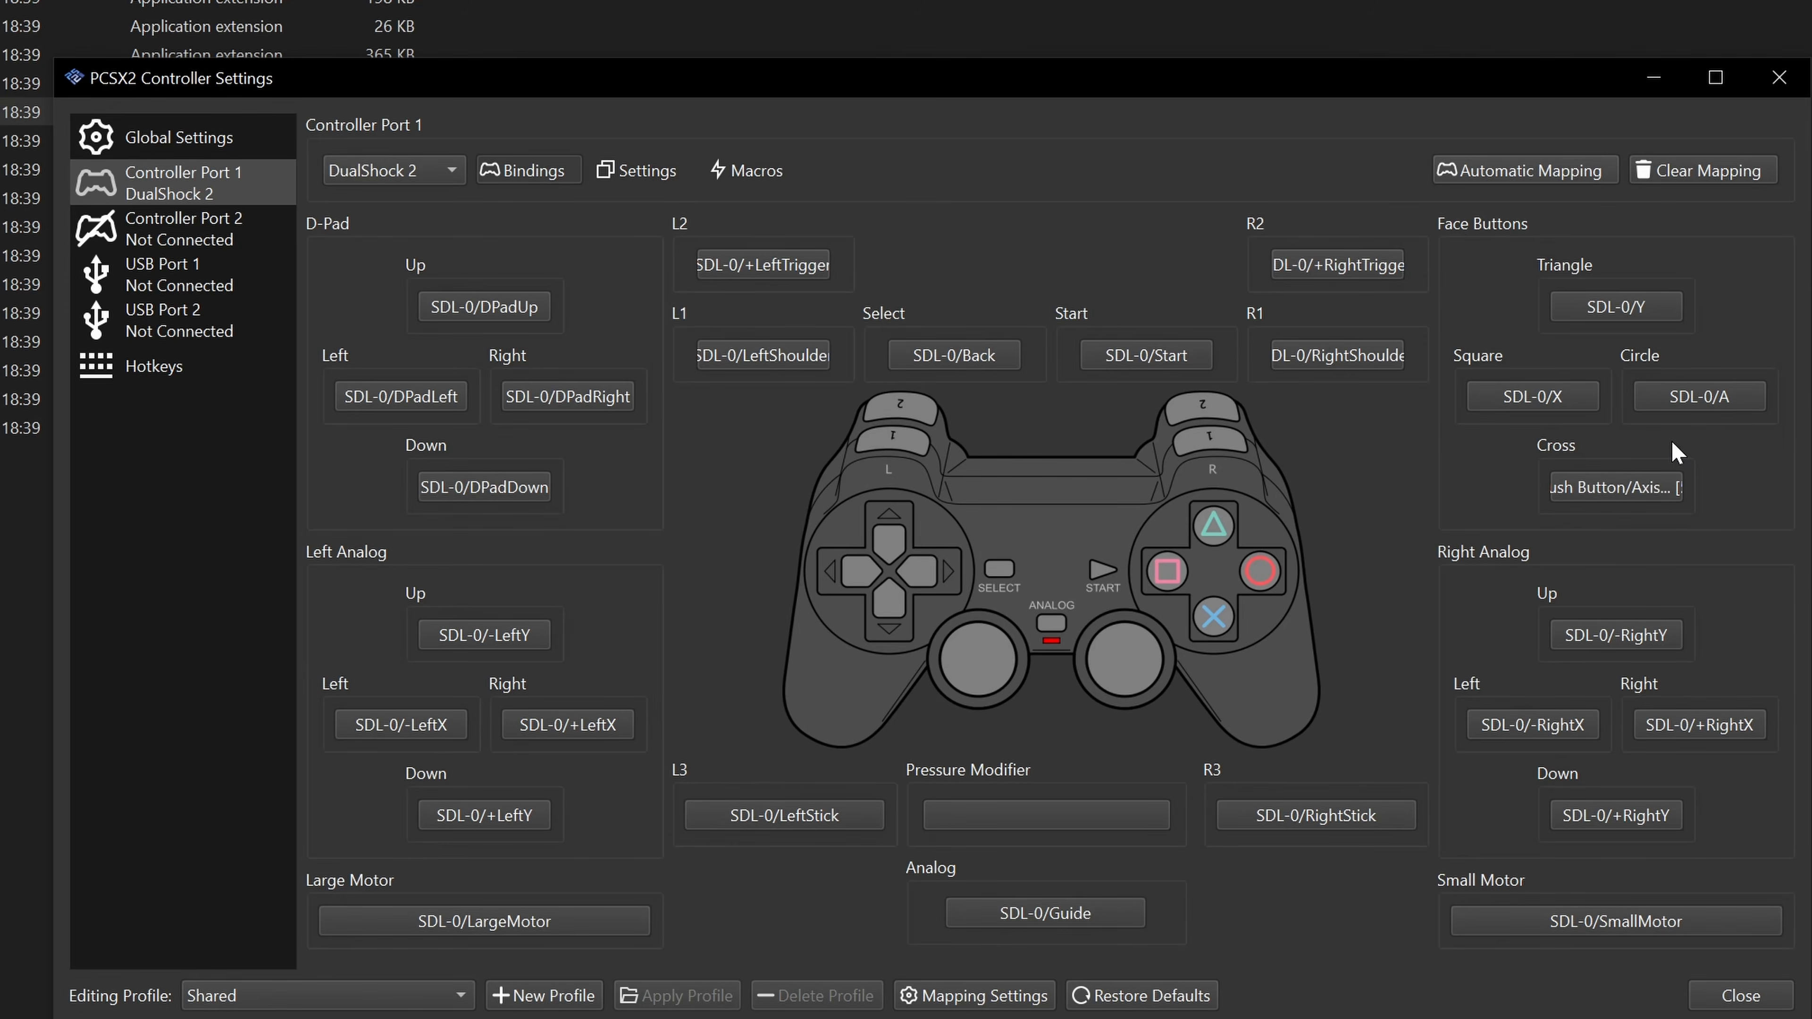
left_click(1723, 397)
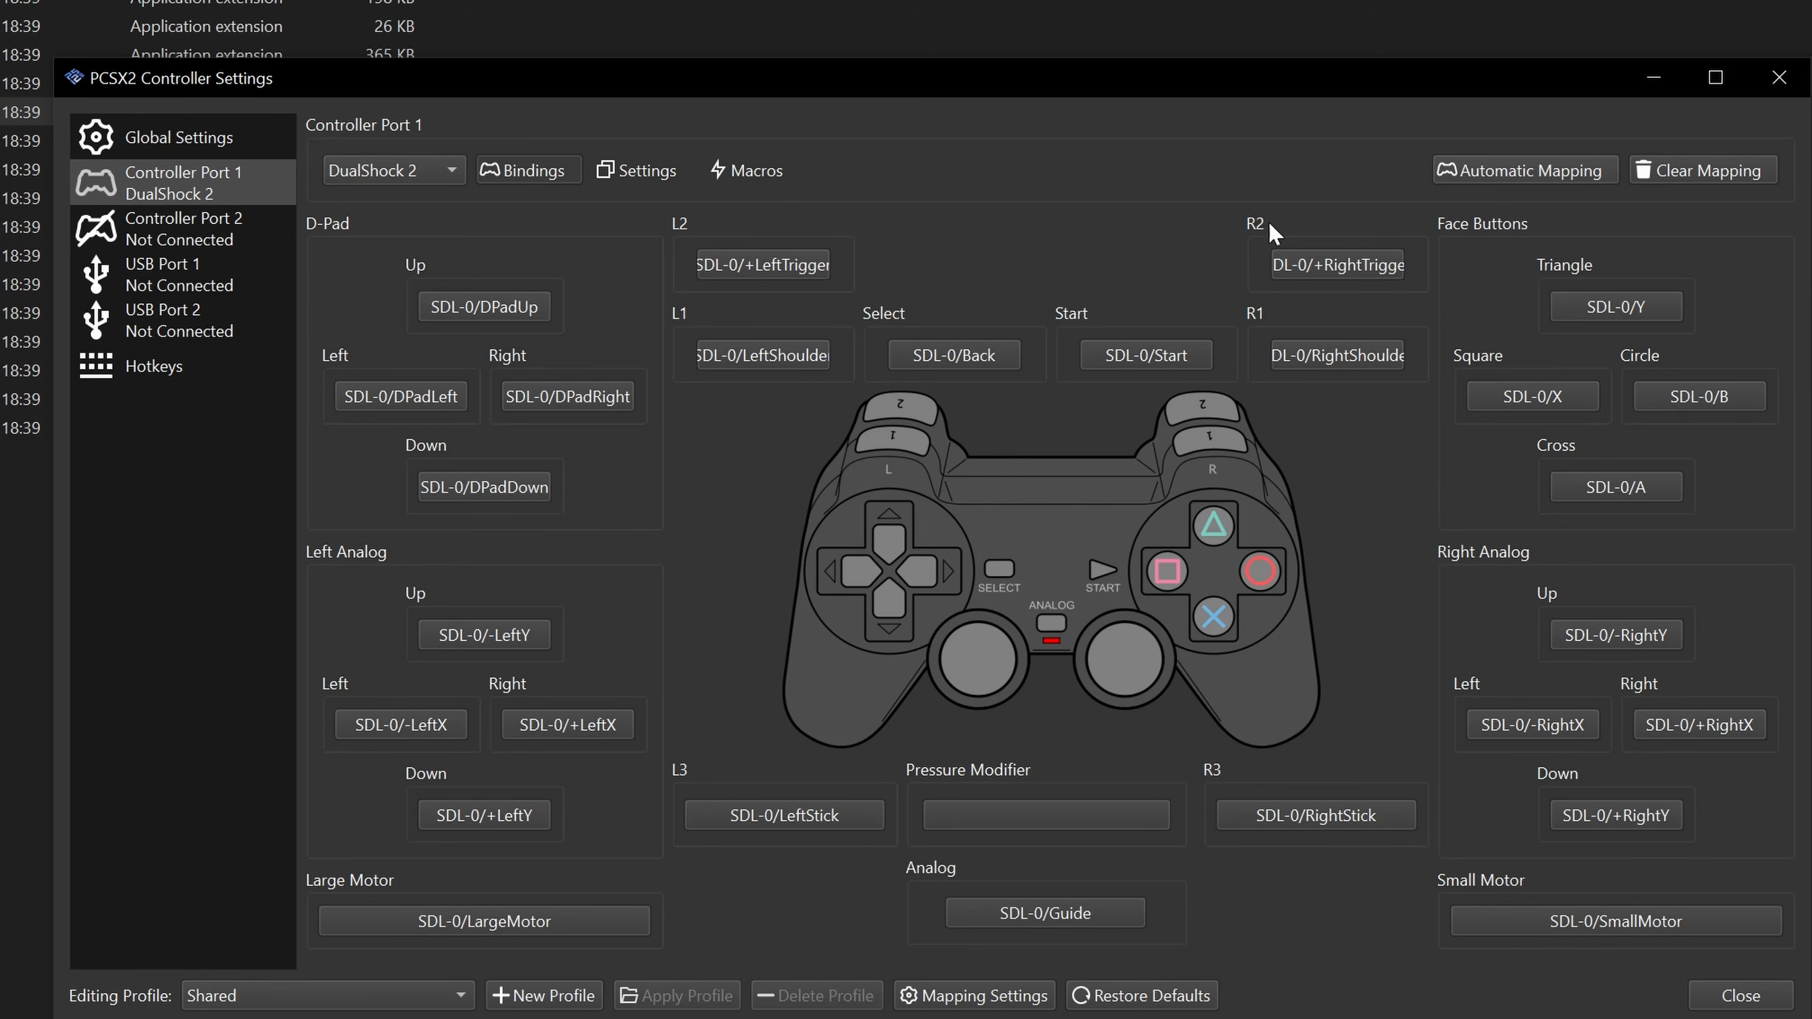
- Close the controller settings and open the properties of the Ratchet & Clank game
left_click(1739, 996)
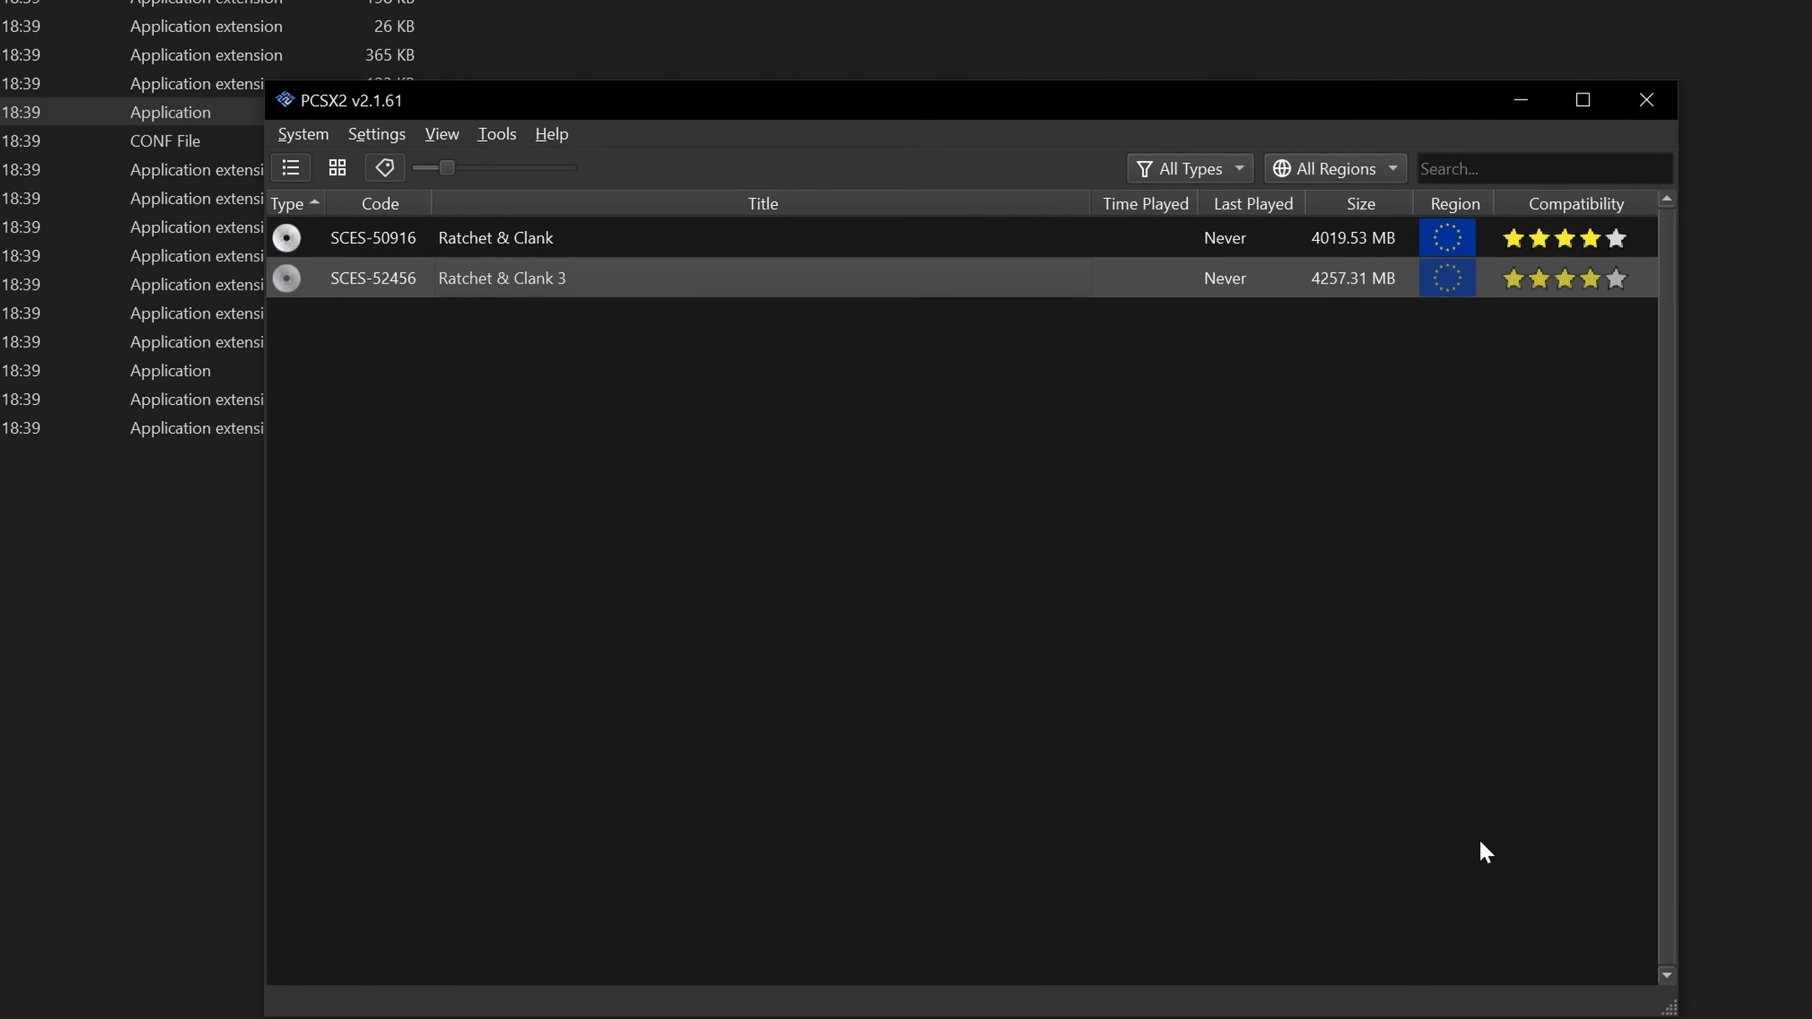
left_click(484, 250)
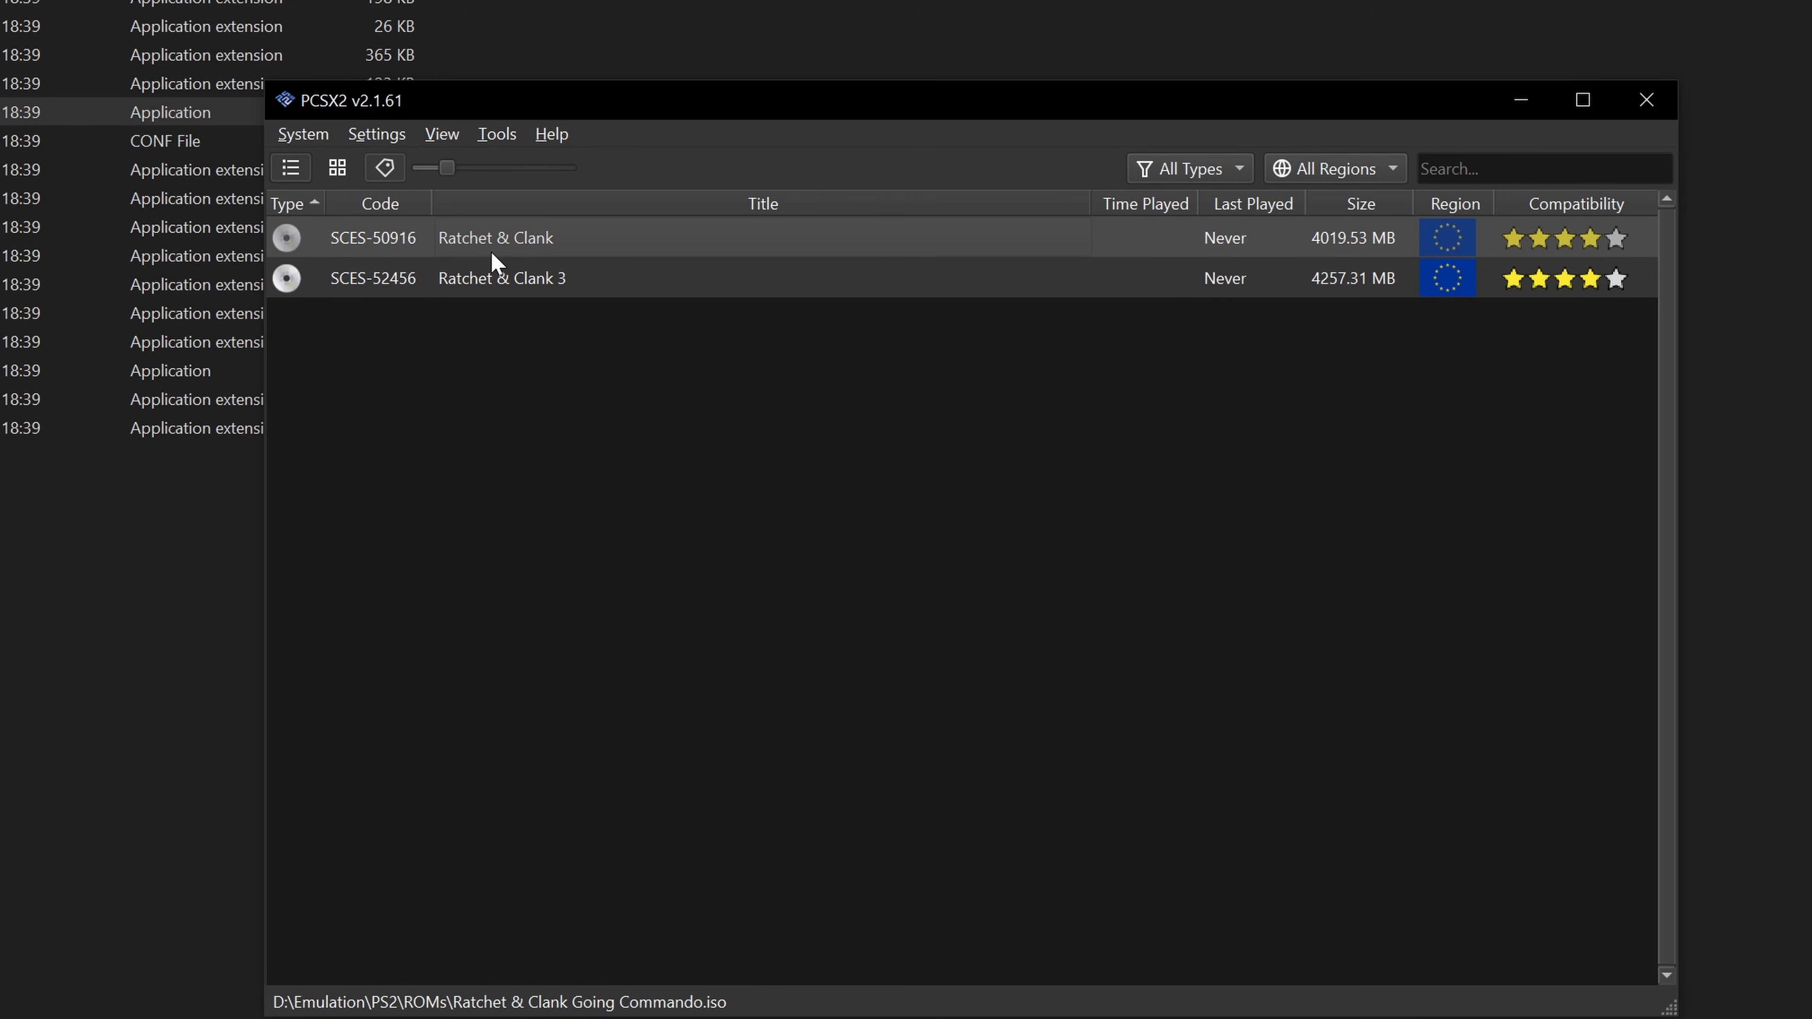
right_click(508, 235)
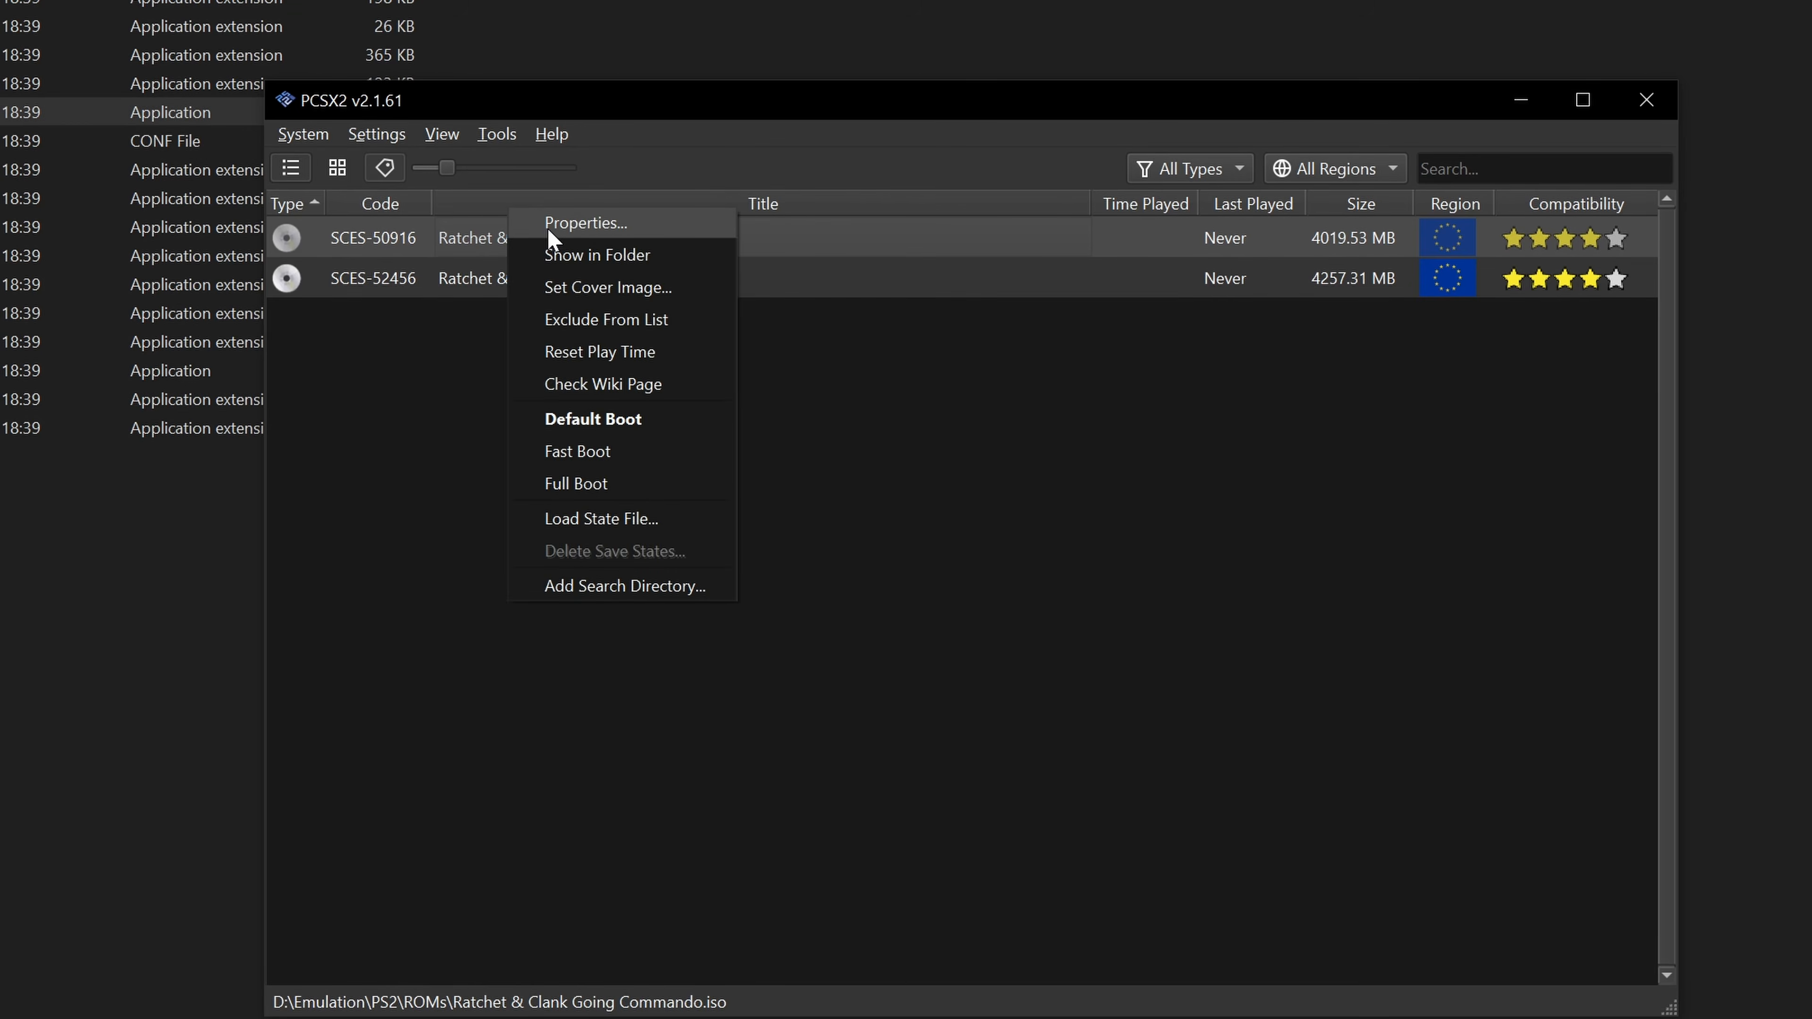
left_click(560, 227)
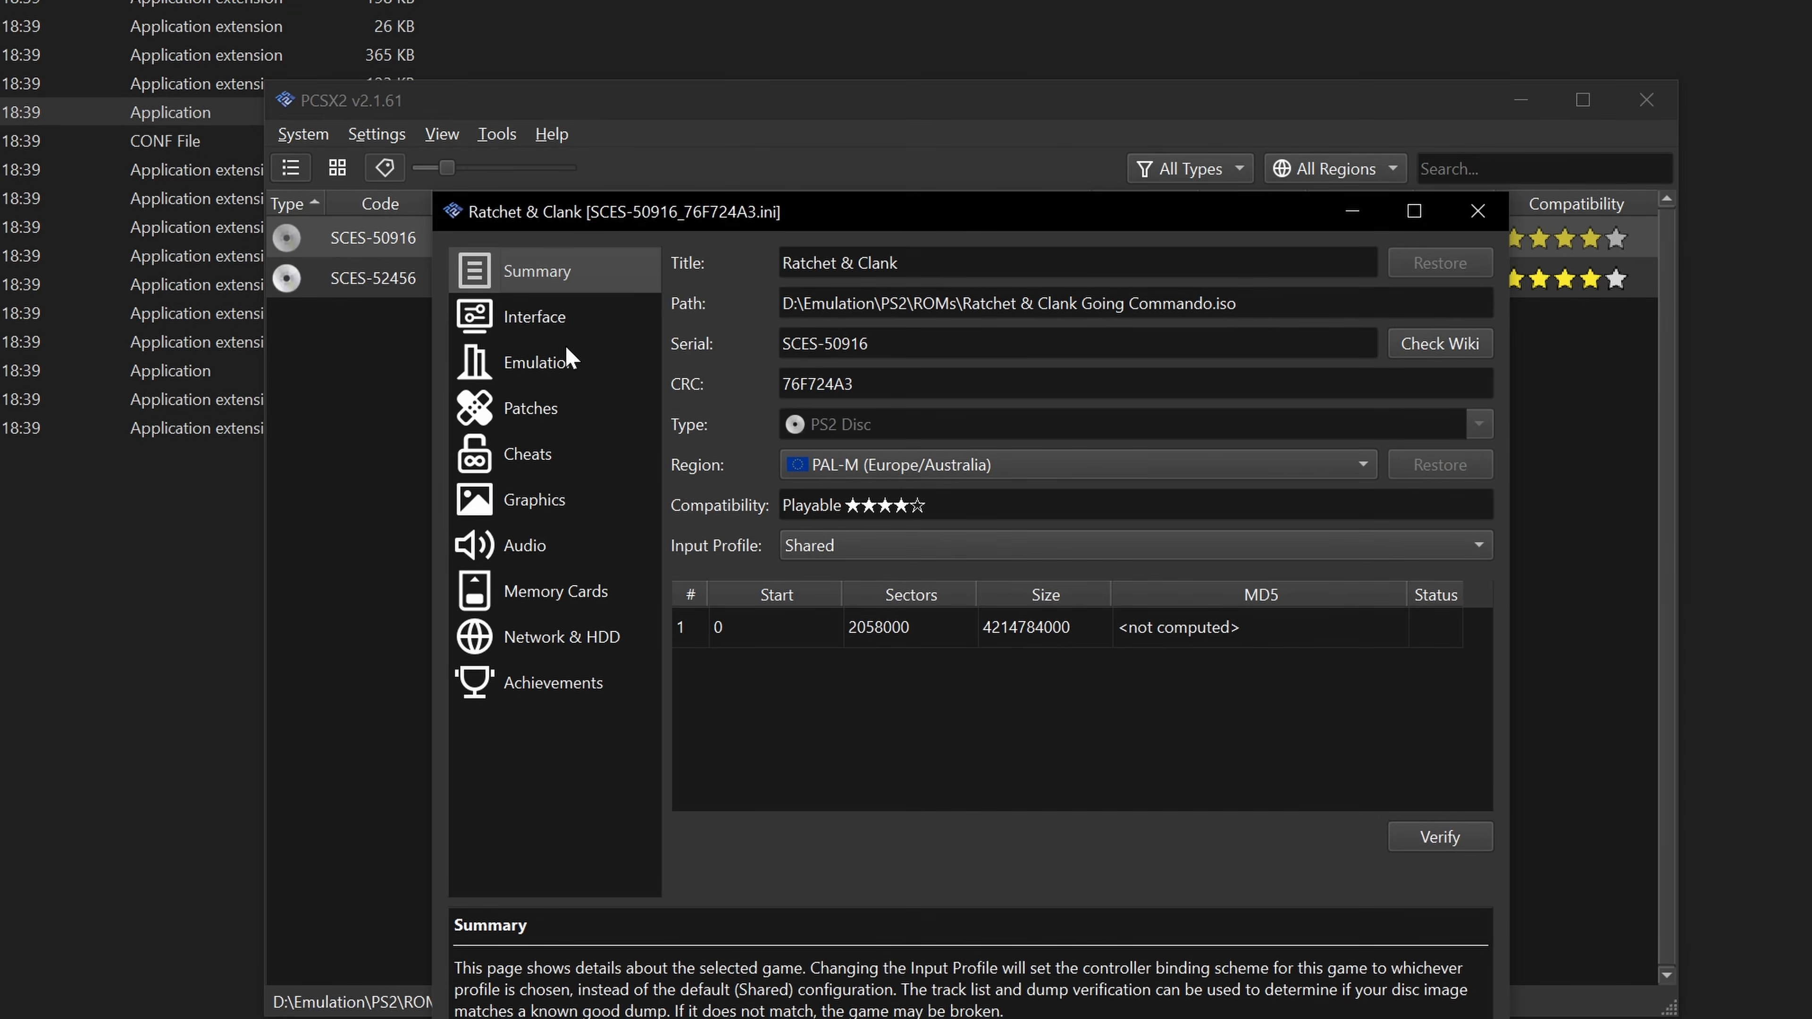
- Review the Interface, Emulation and Patches pages of the Ratchet & Clank game properties and close them
left_click(547, 320)
left_click(563, 380)
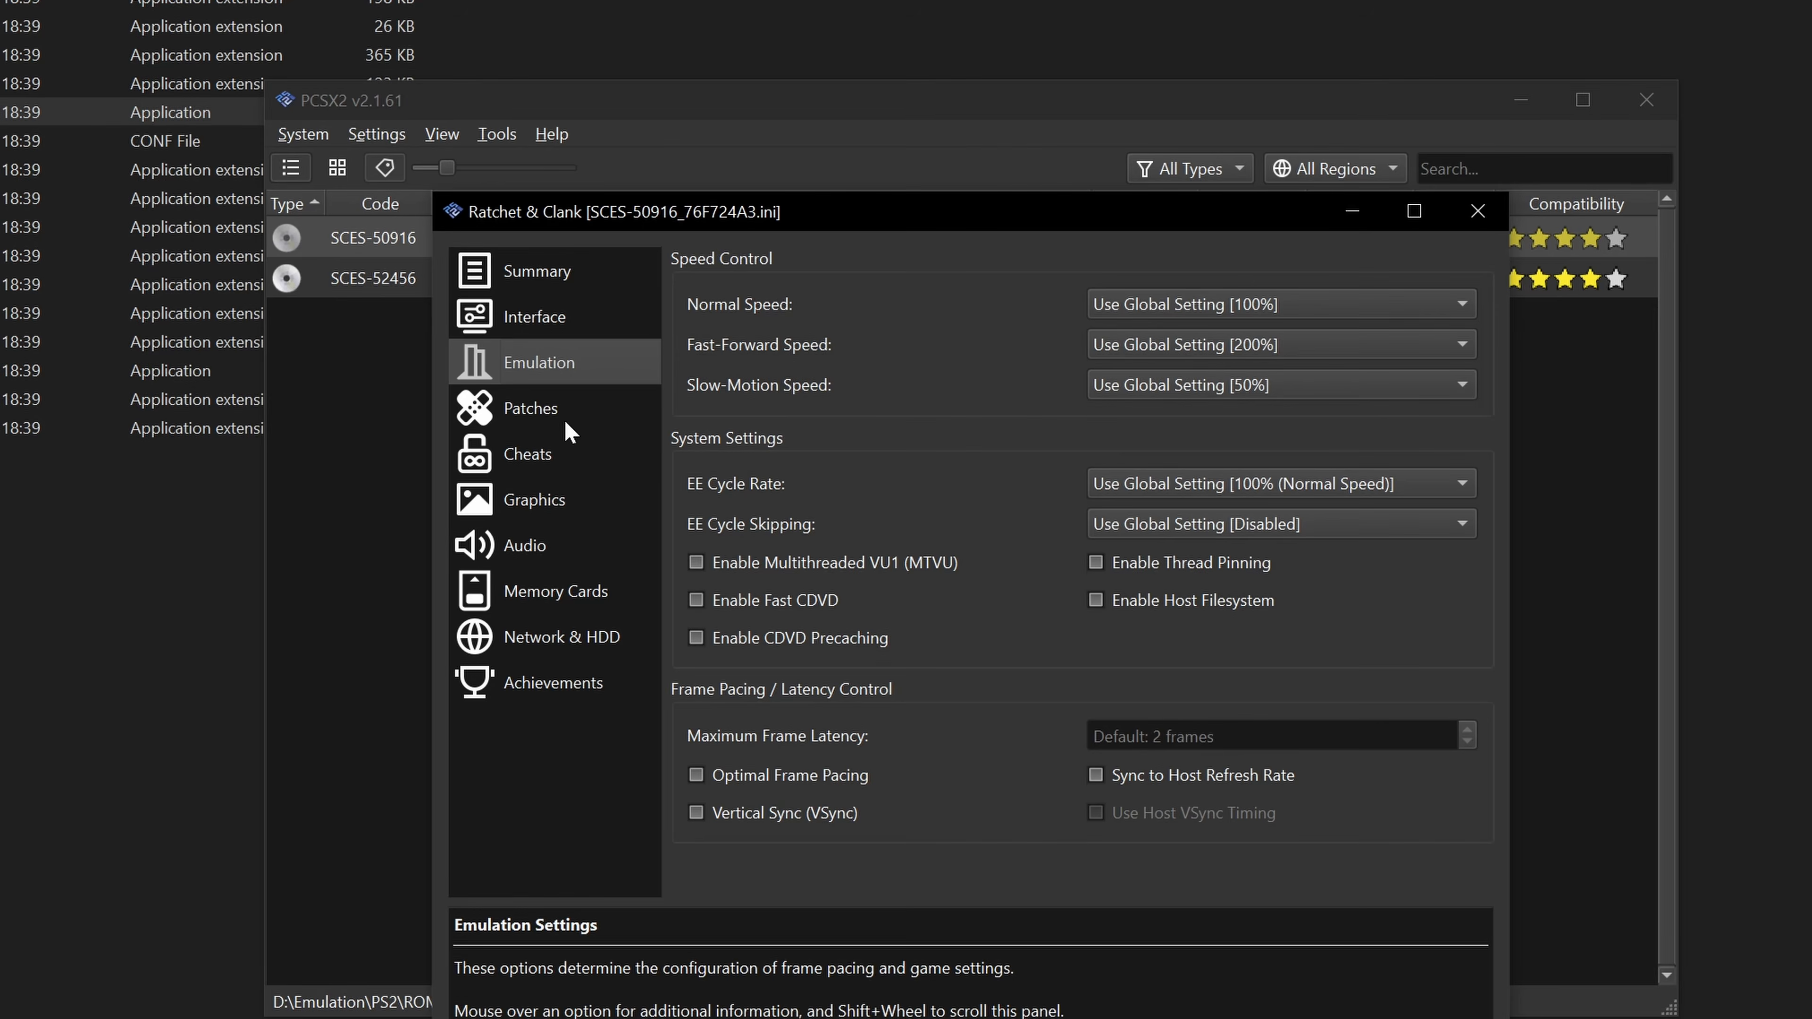
left_click(542, 411)
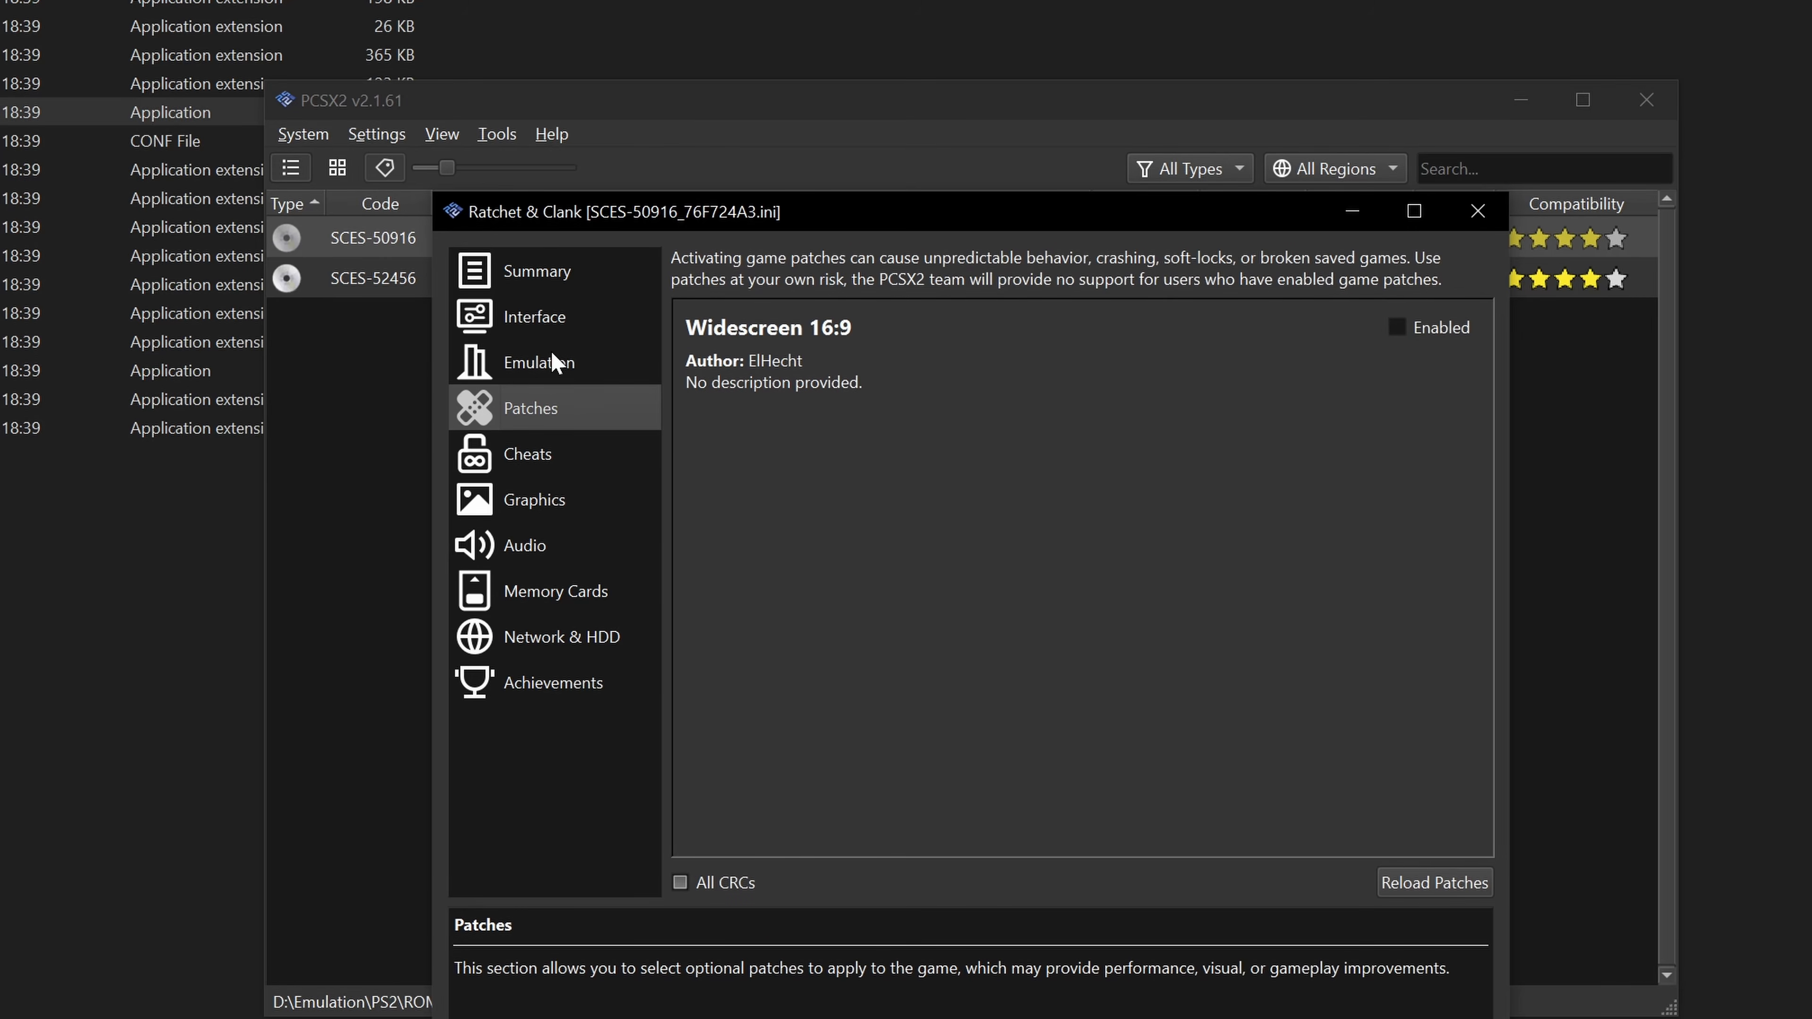
left_click(612, 365)
left_click(581, 323)
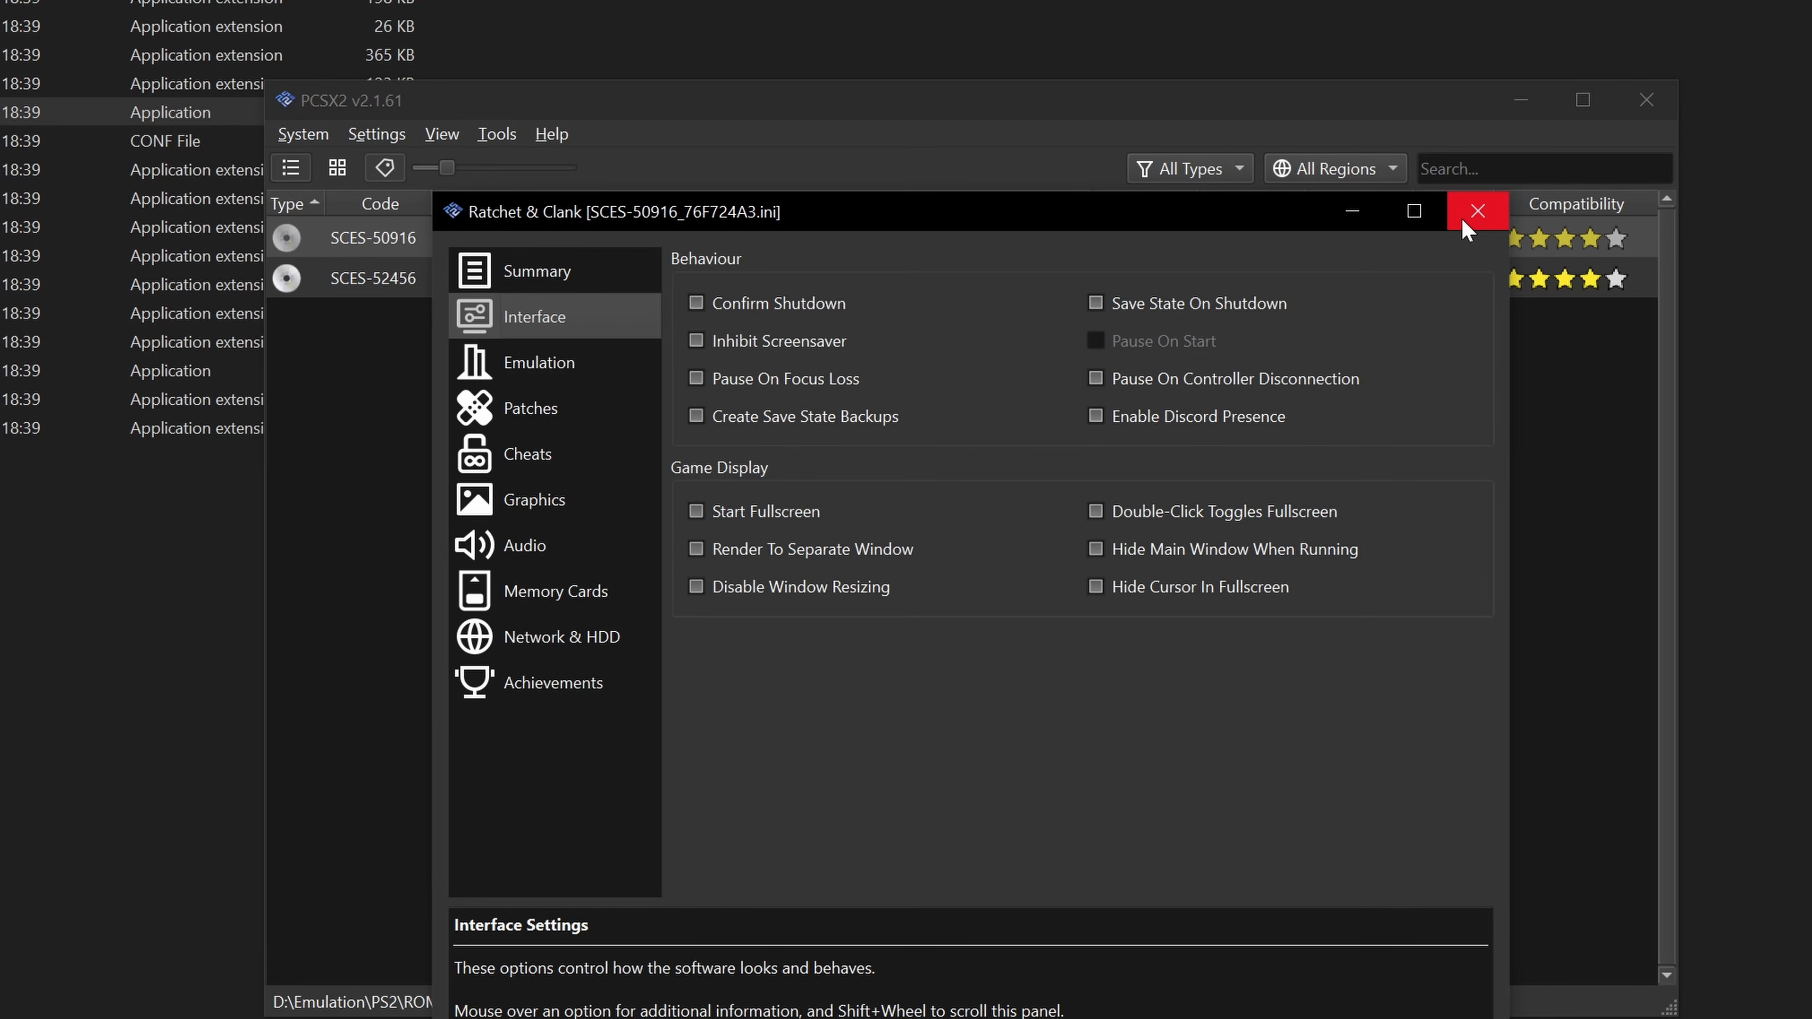
left_click(1479, 207)
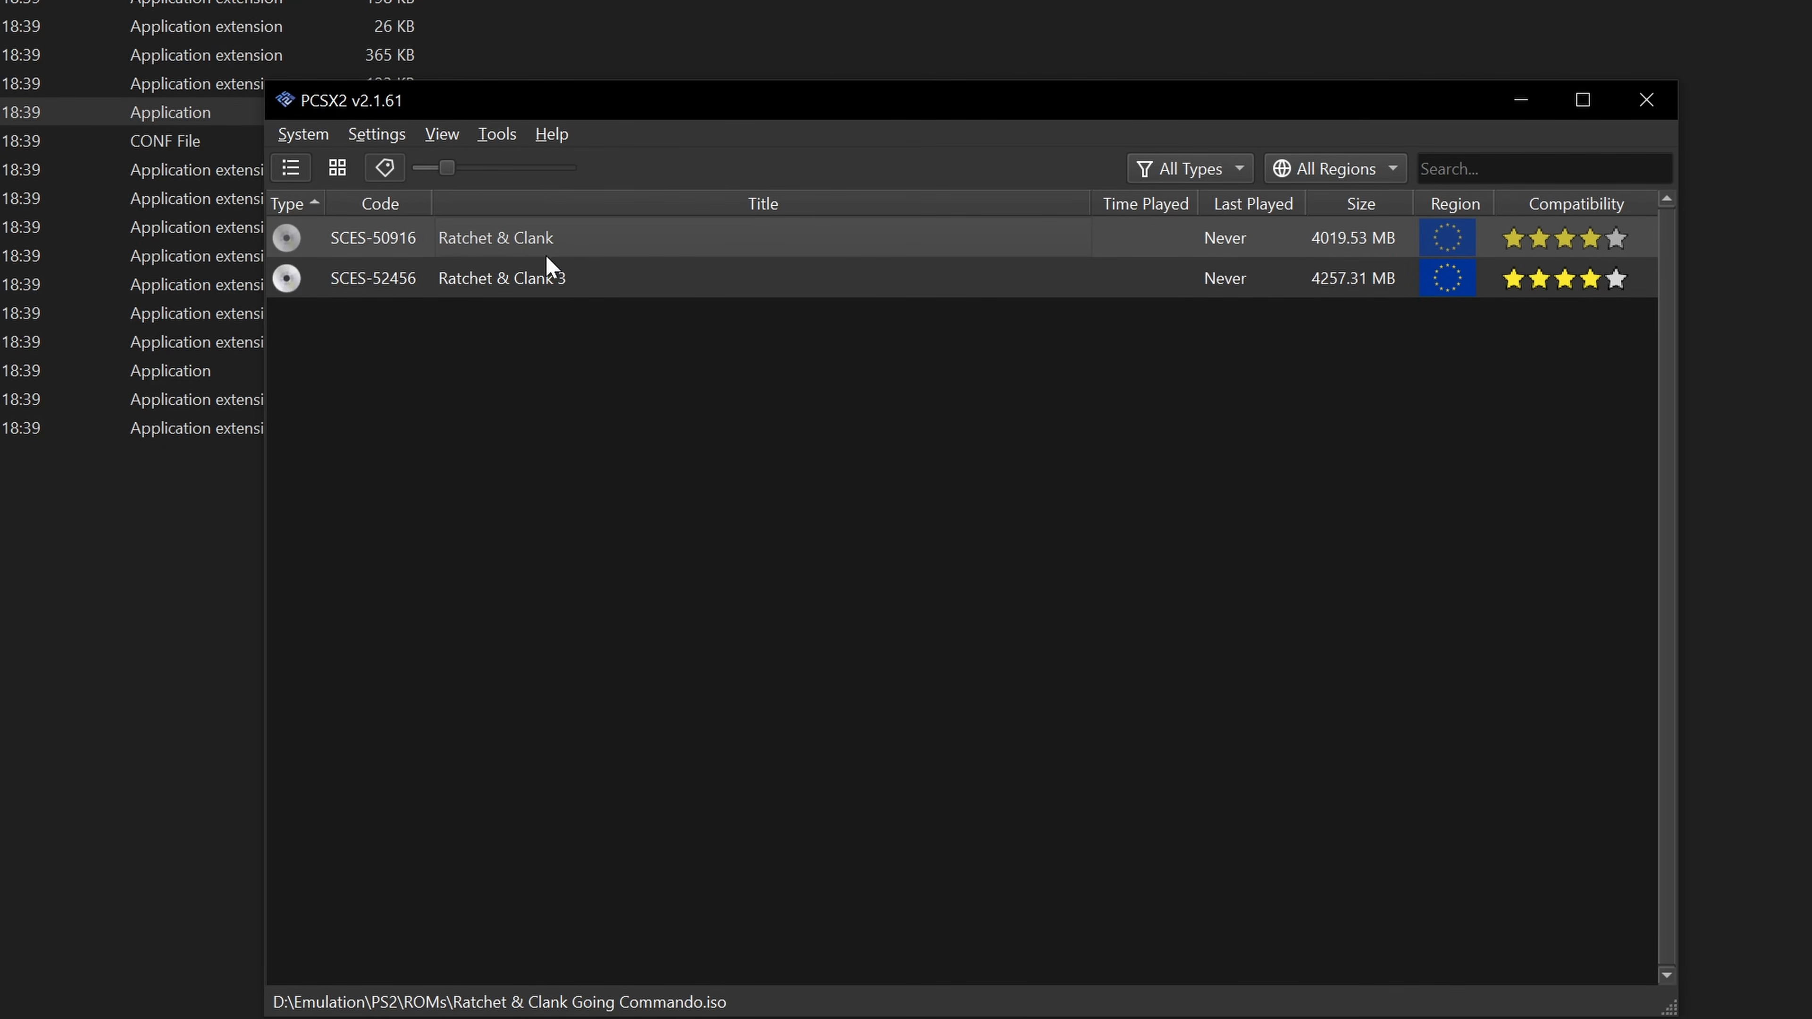
- Boot Ratchet & Clank from the game list and maximize the game window
double_click(546, 251)
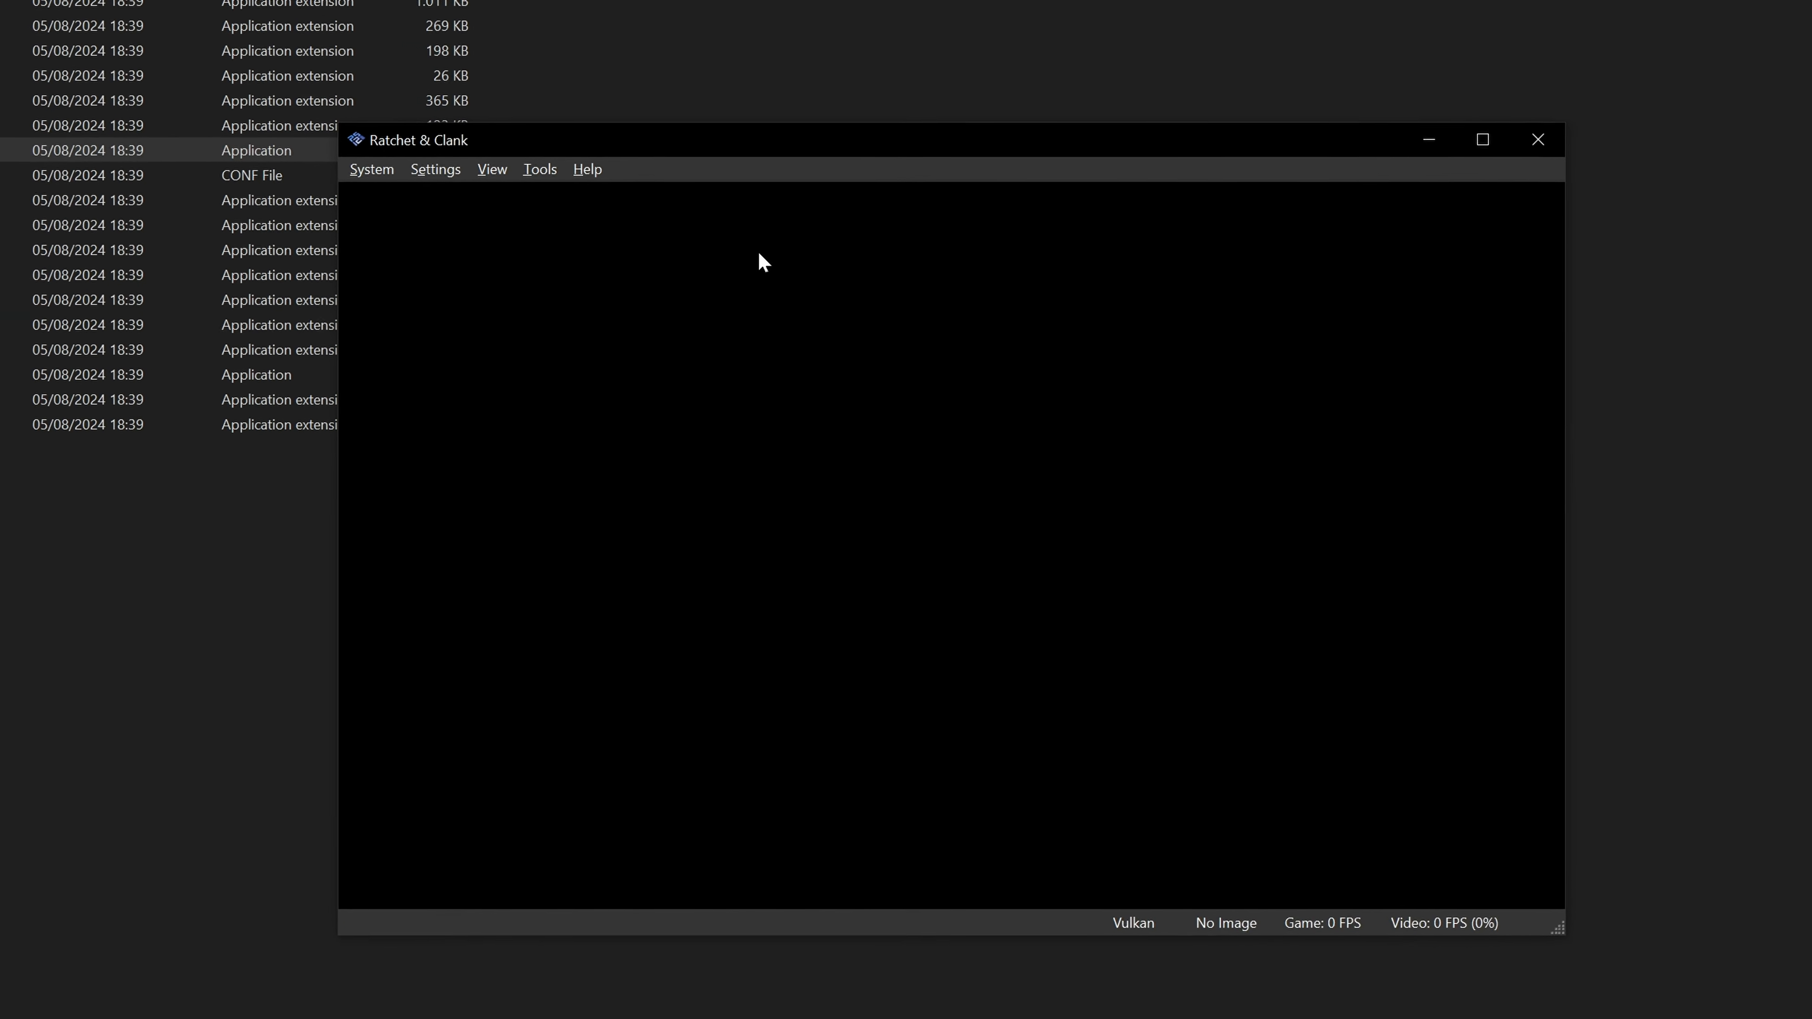
left_click(1428, 162)
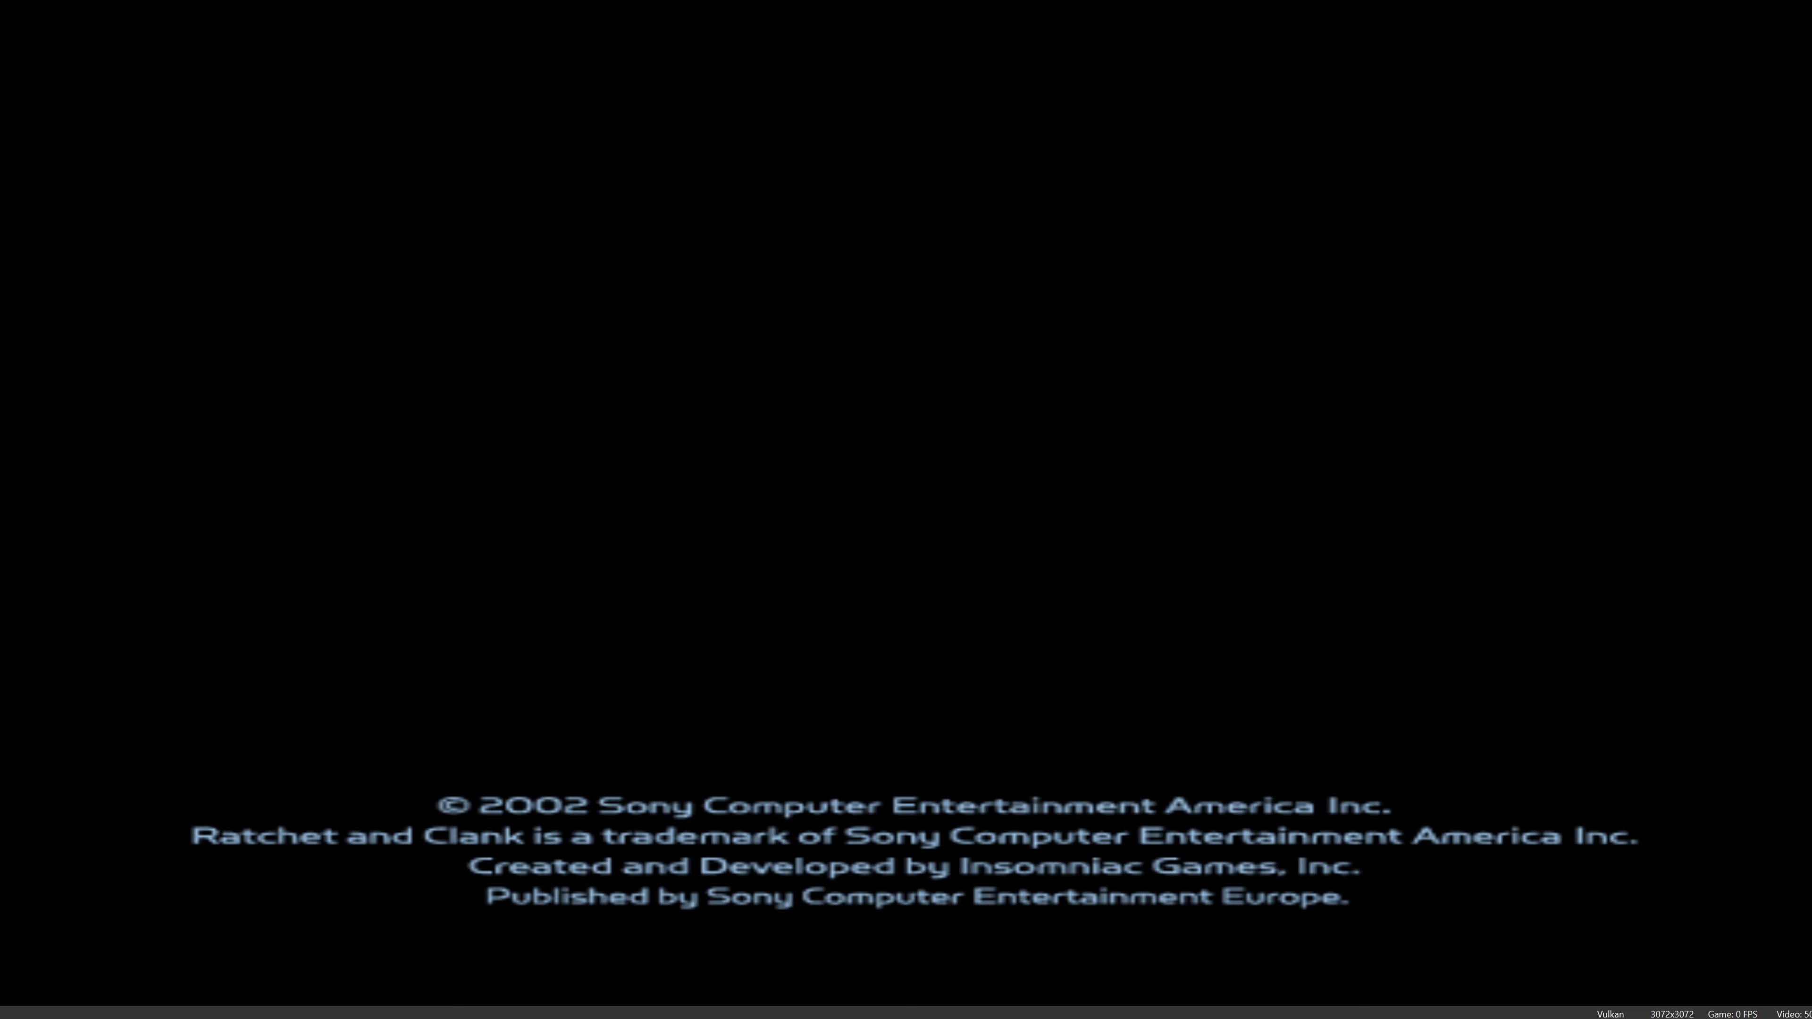
- Format the memory card in slot 1 and start a new game in the first empty save file
key("Return")
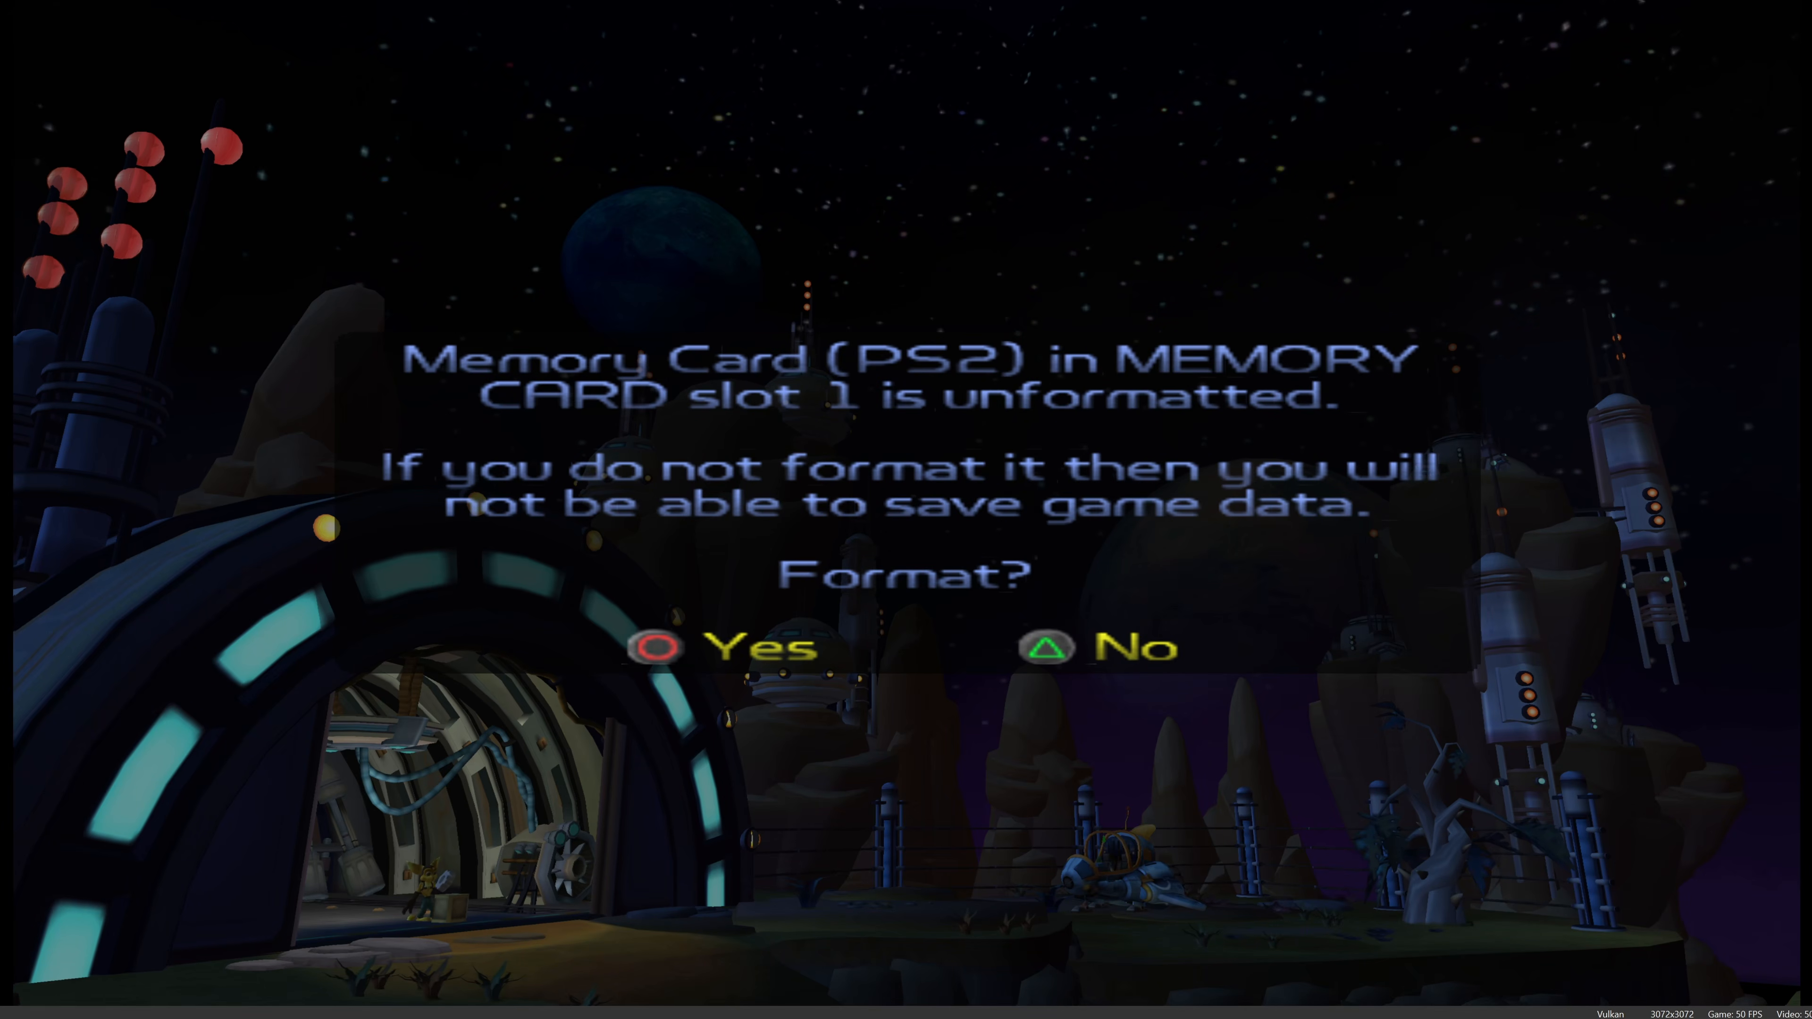
key("l")
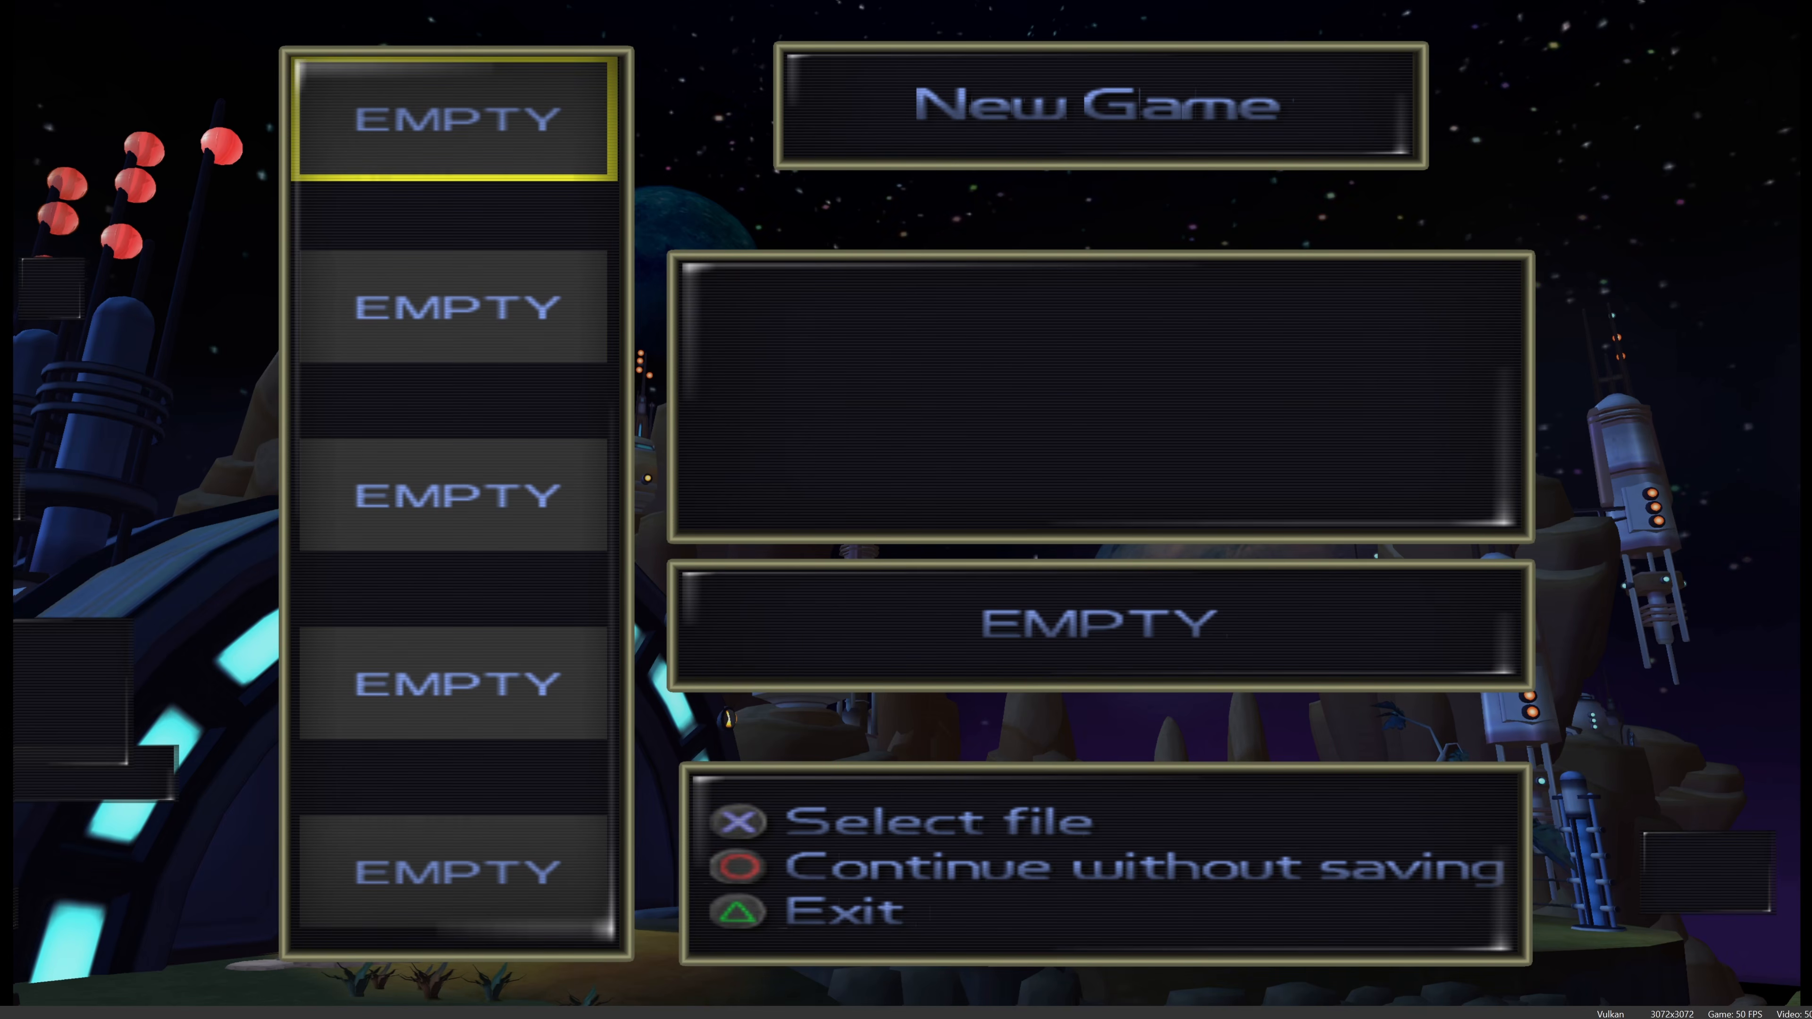
key("k")
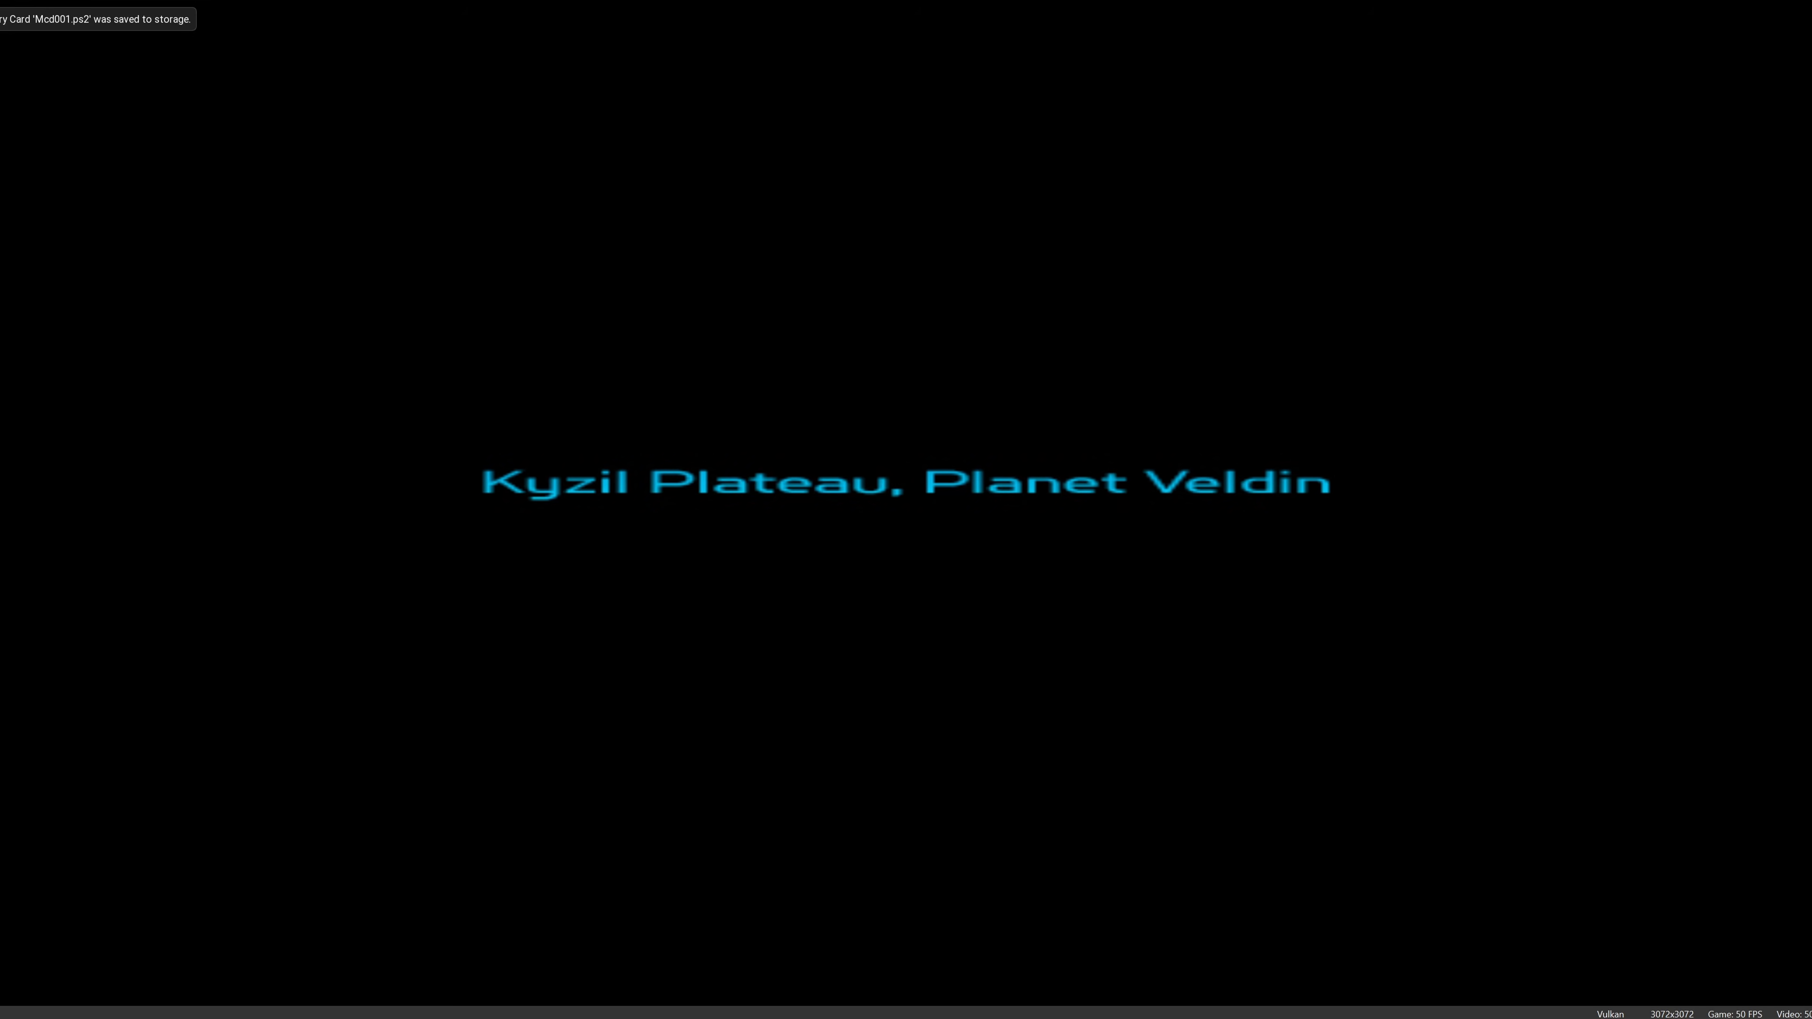